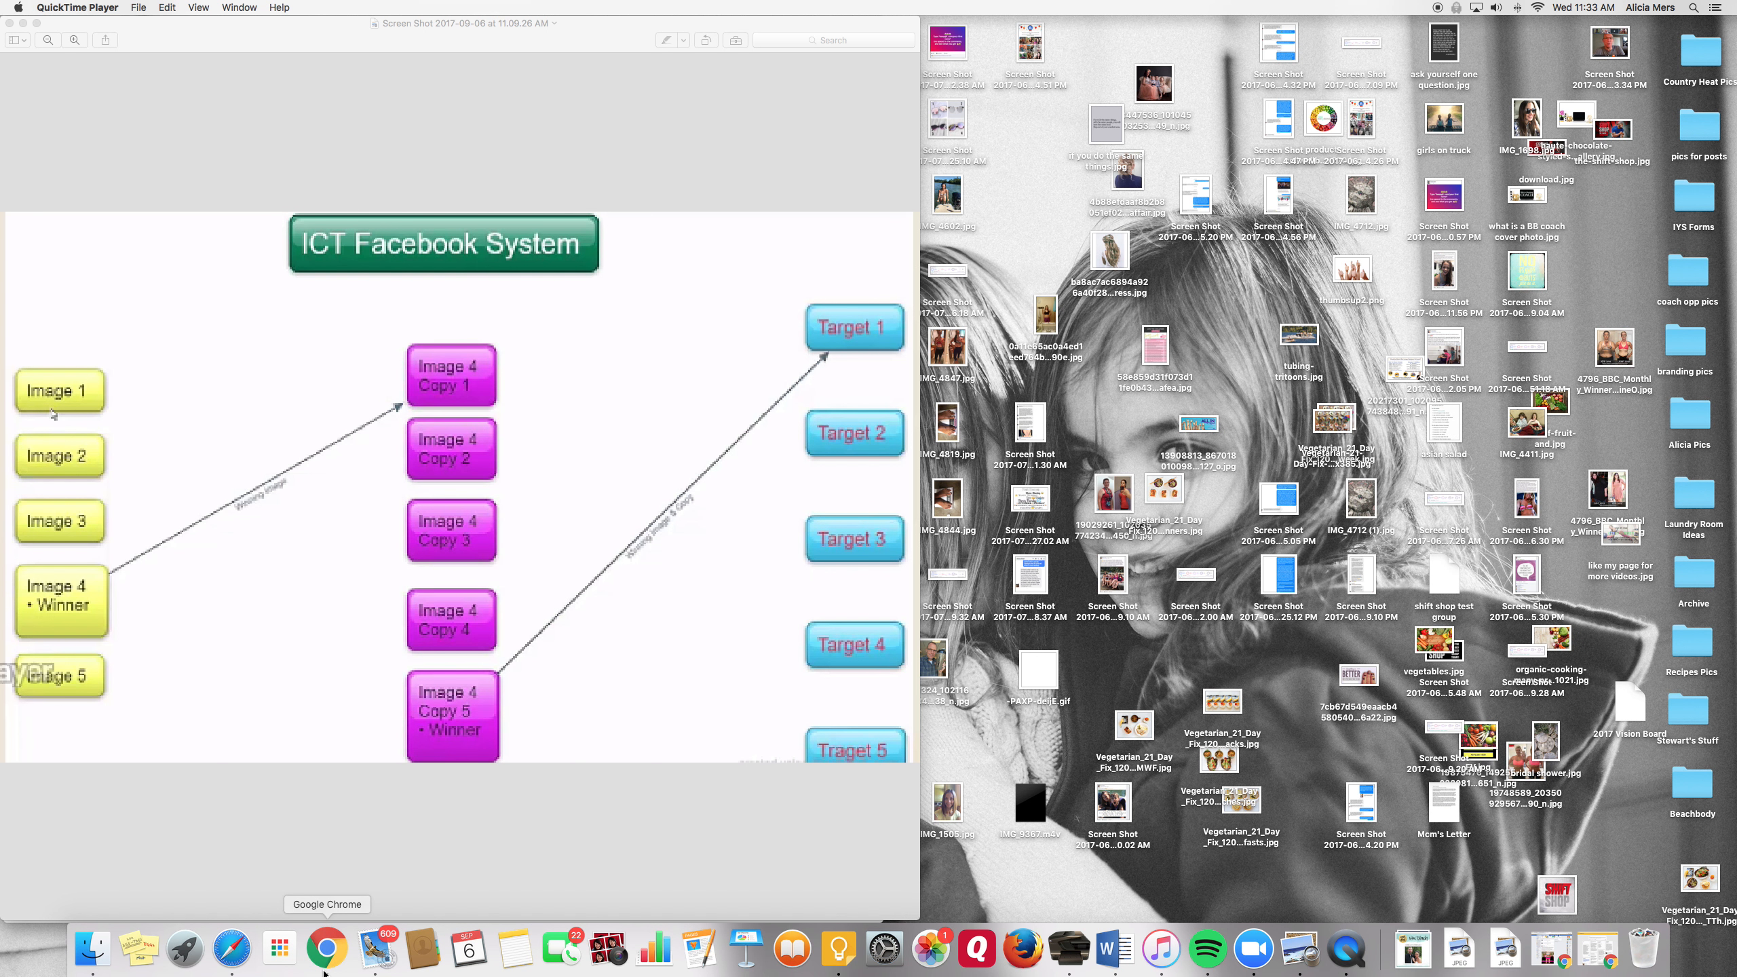
- Switch to Google Chrome, open Facebook Ads Manager and show the ad sets of the Ab Chisel for Likes campaign
click(326, 972)
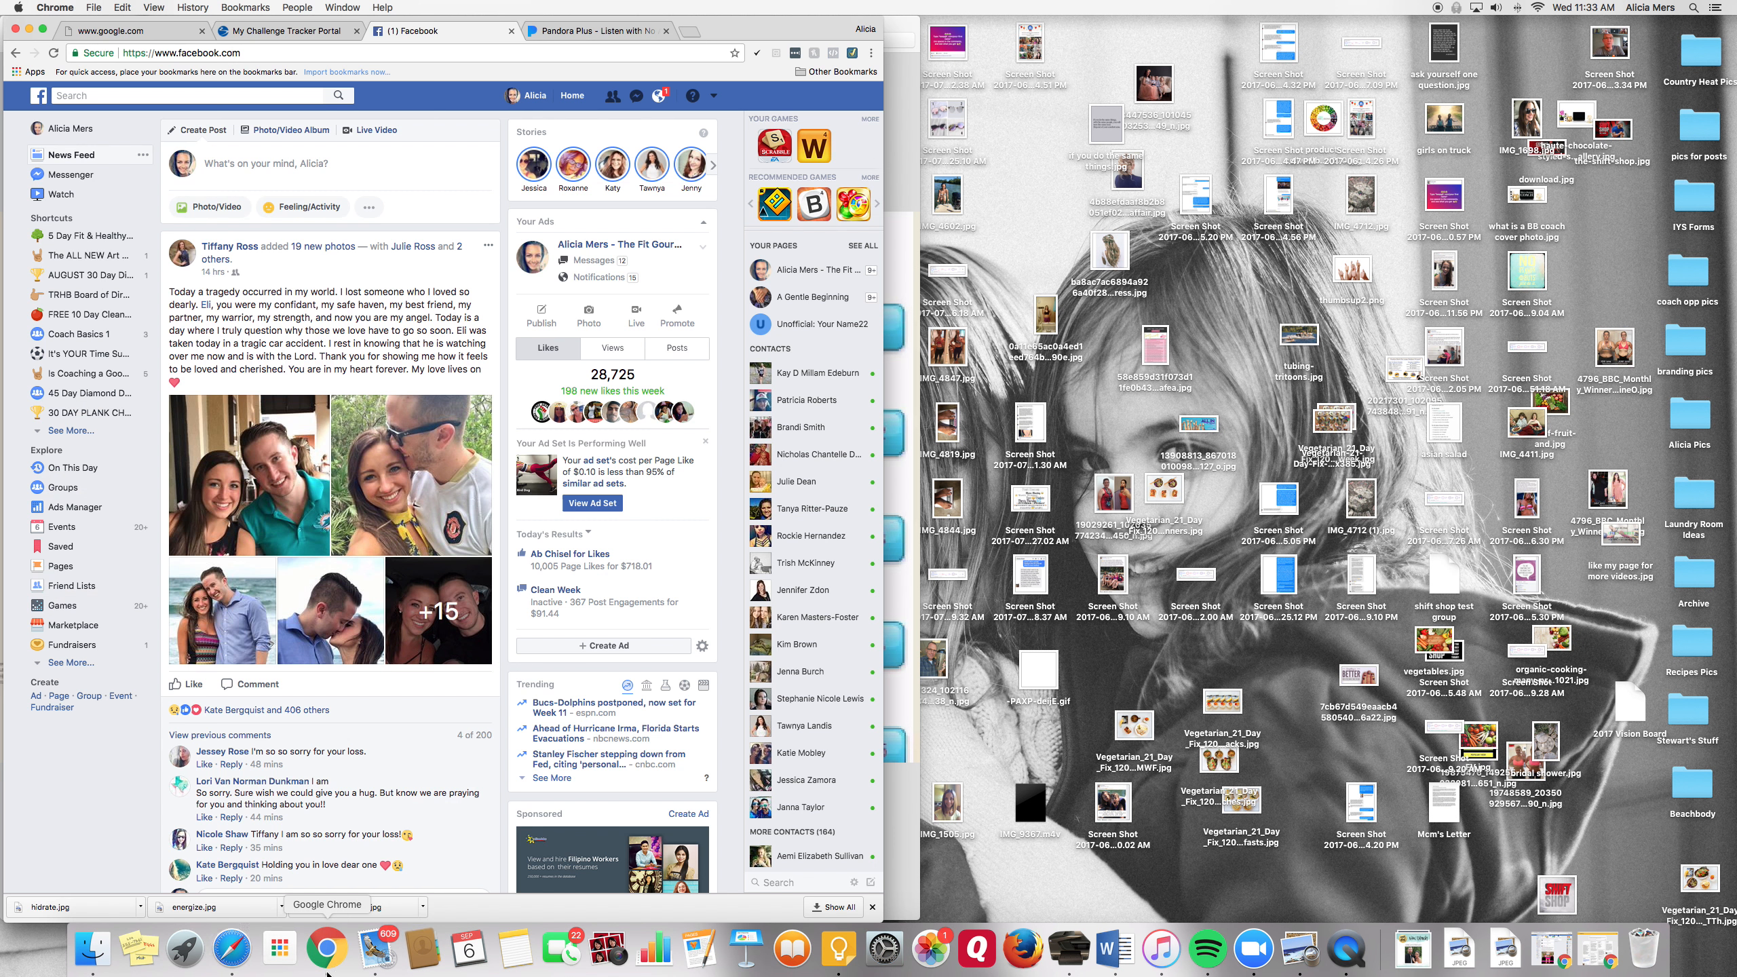
scroll(344, 179, up, 2)
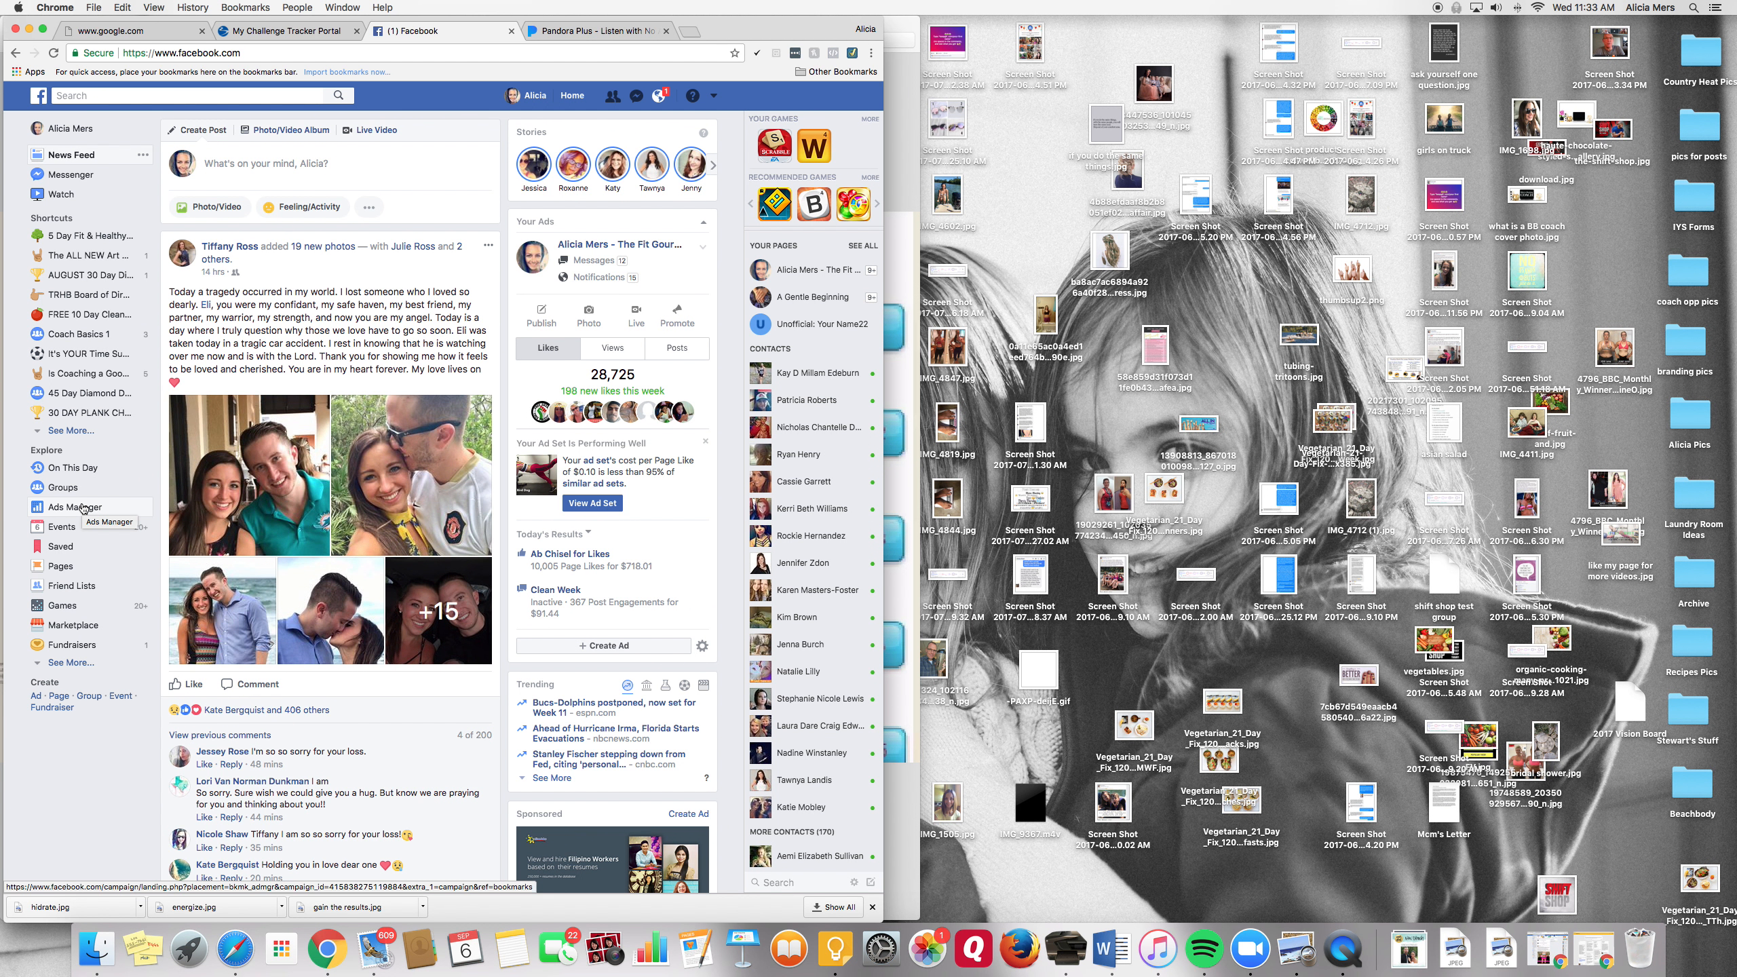
click(65, 512)
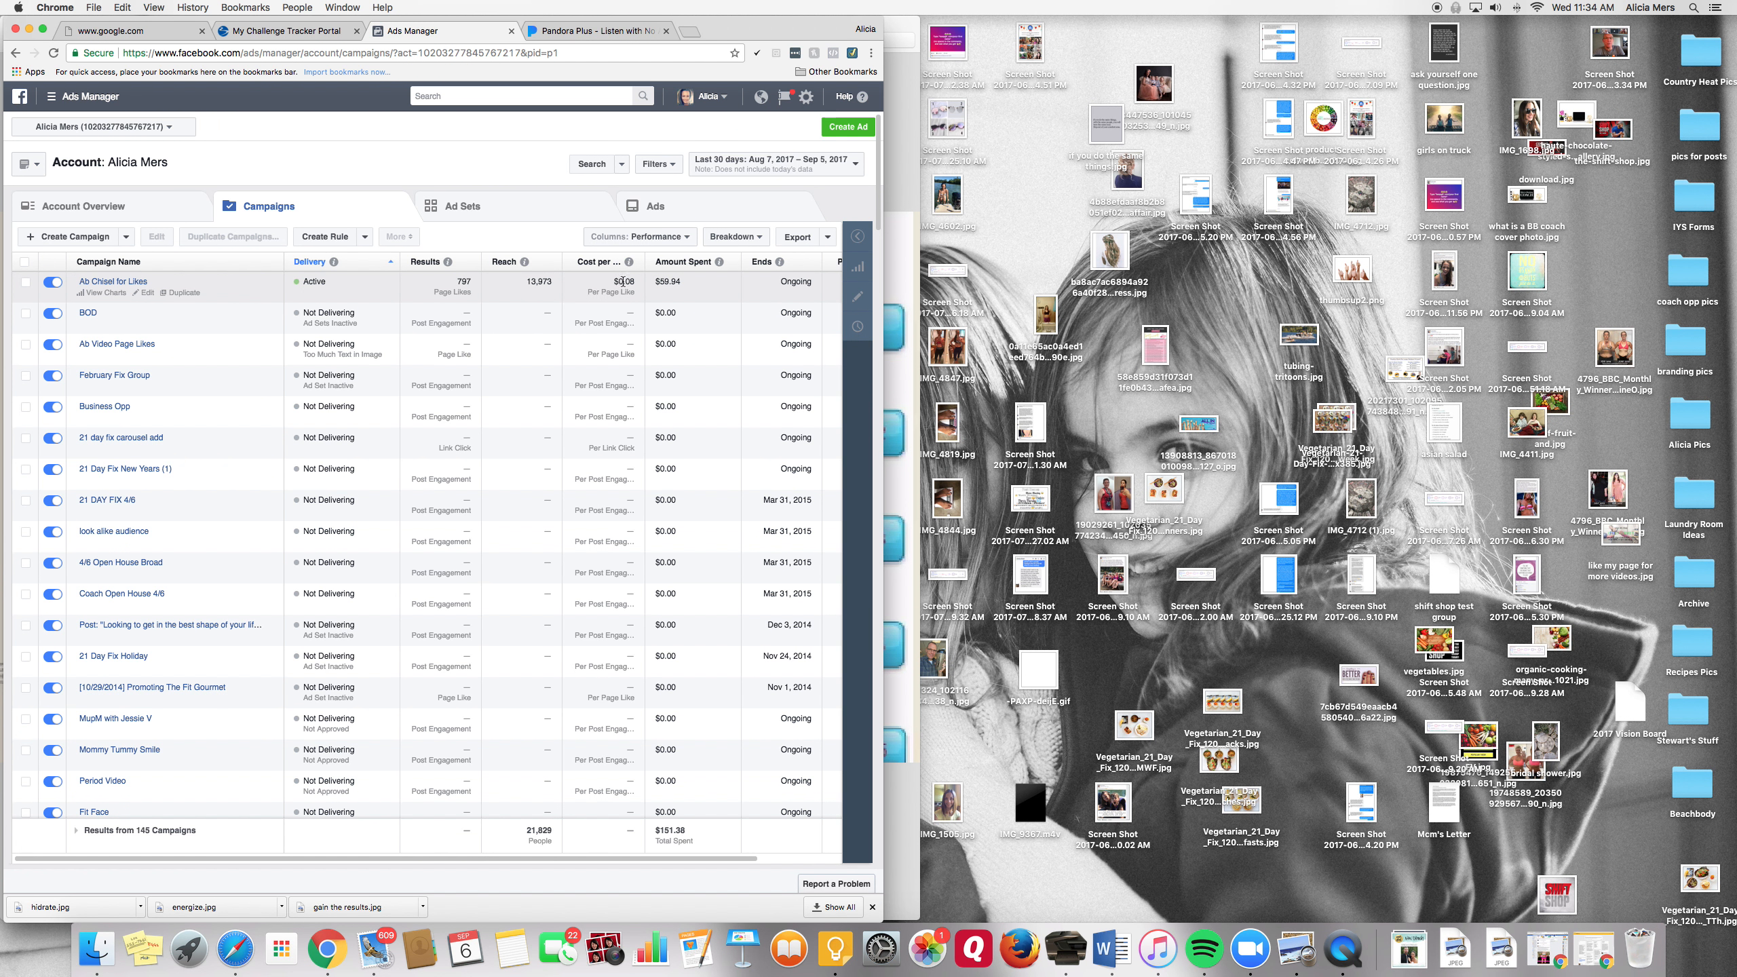
click(114, 281)
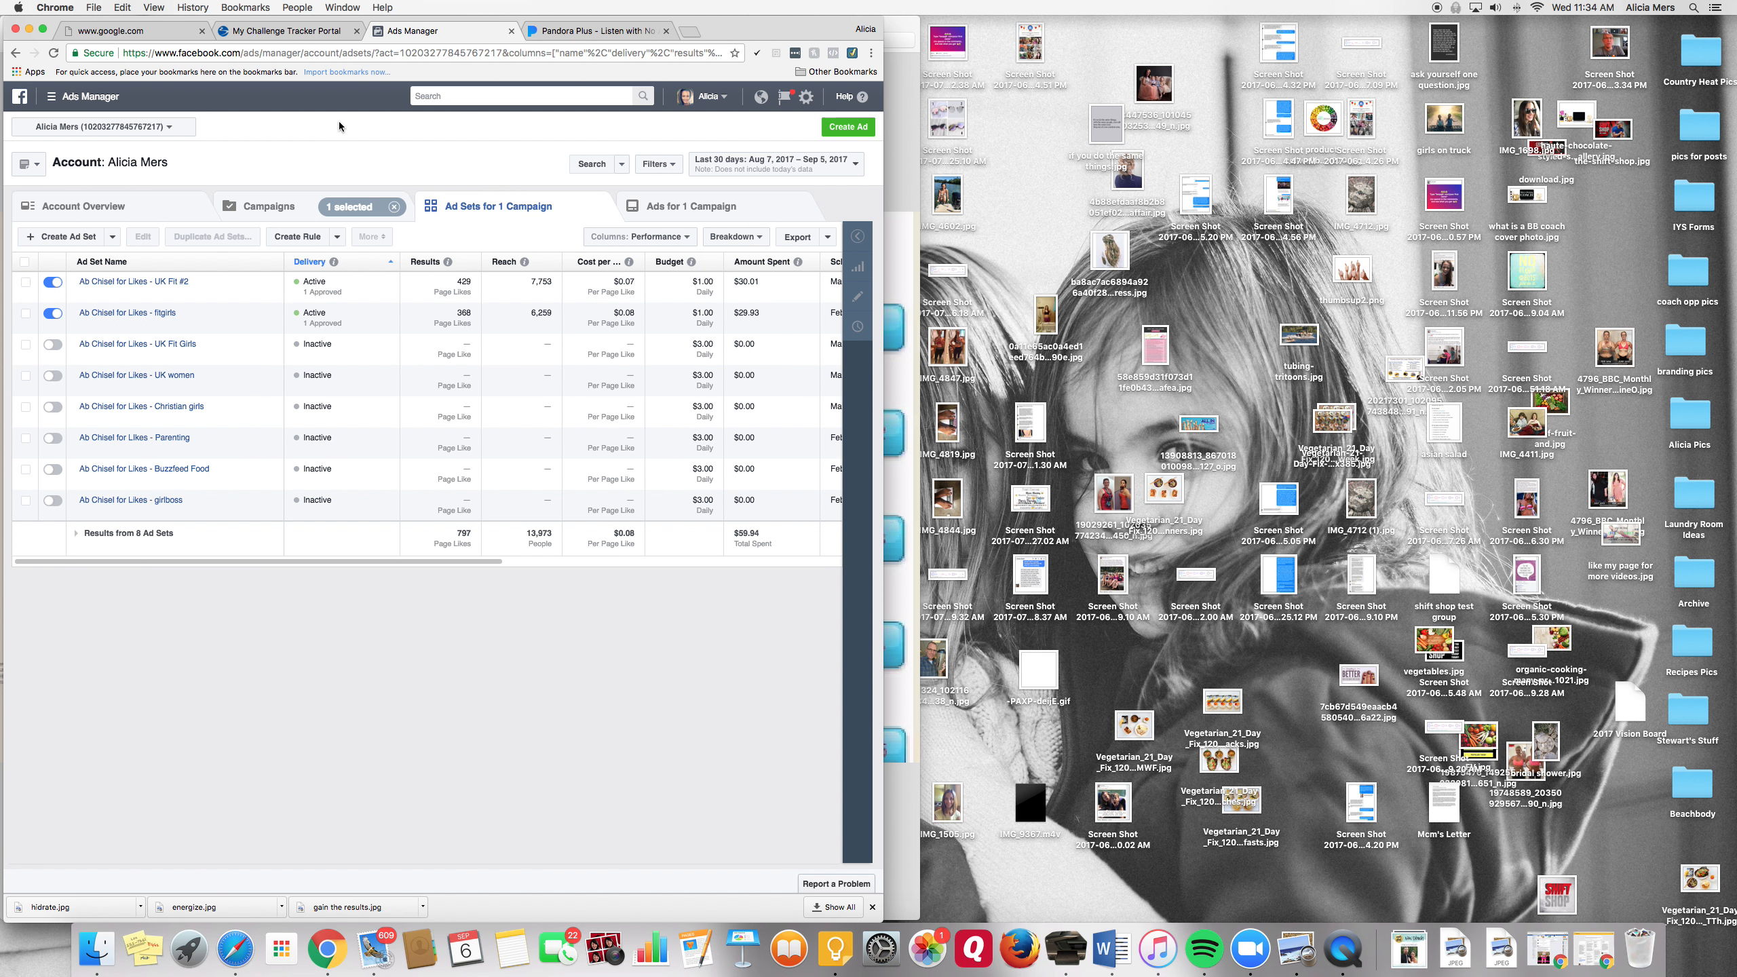
- Expand the full list of advertising tools and open Power Editor
click(50, 101)
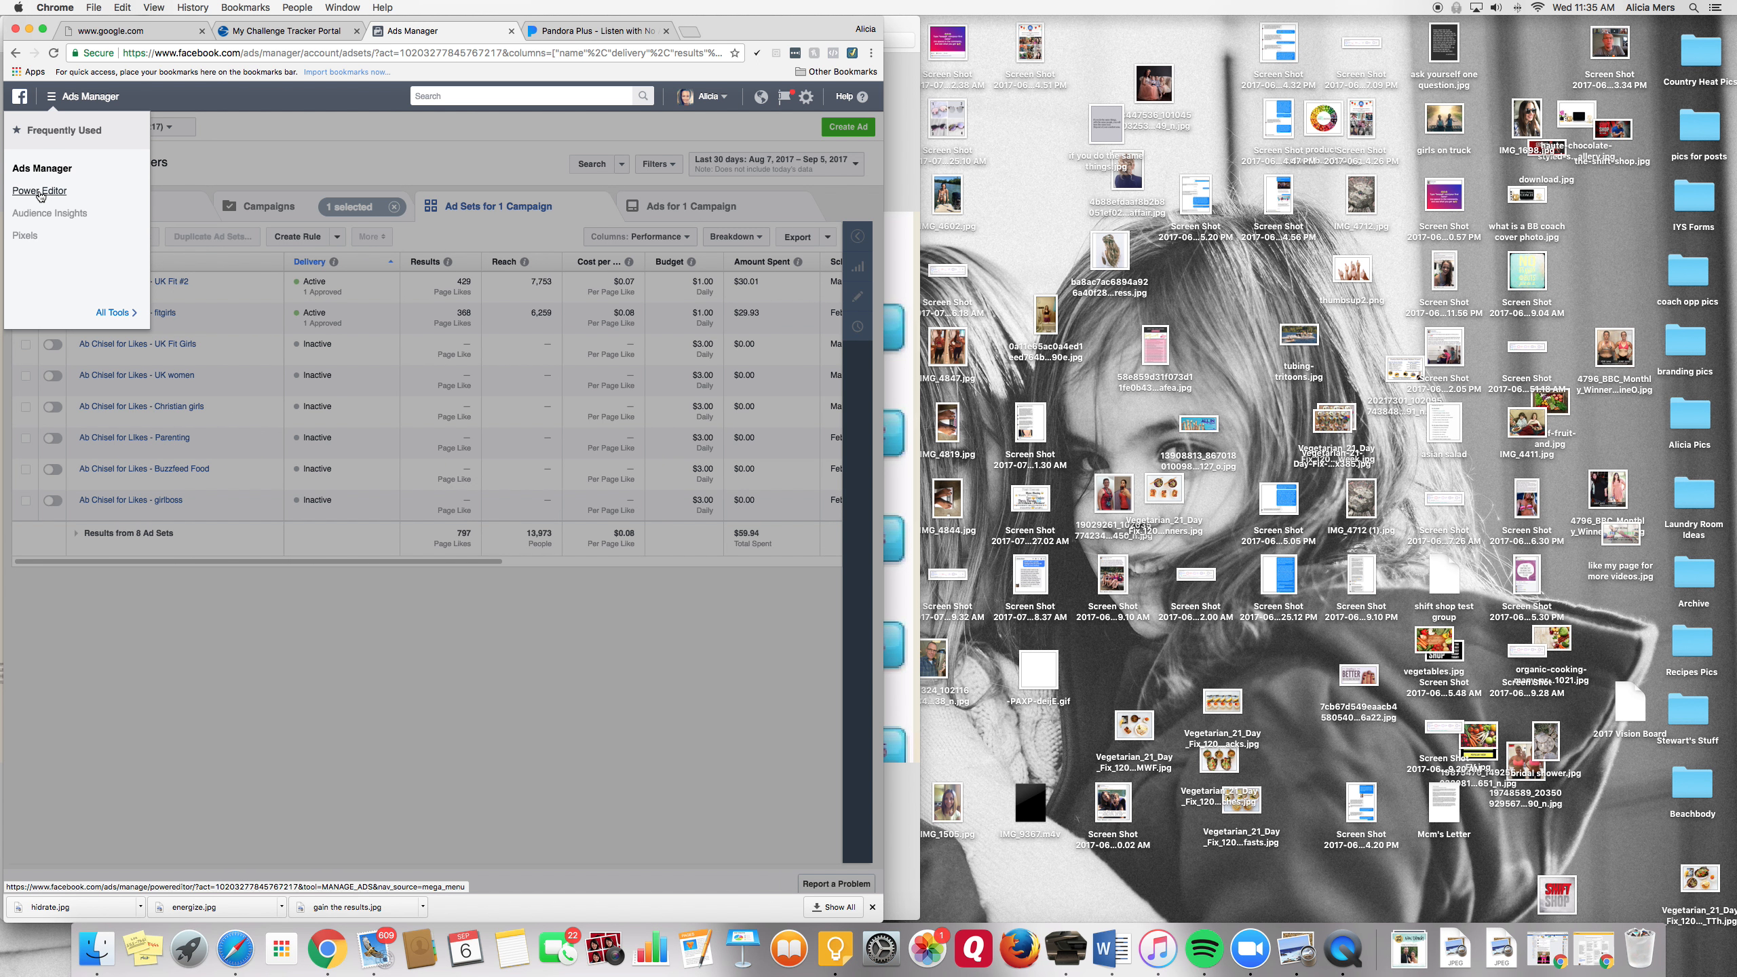
mouse_move(104, 314)
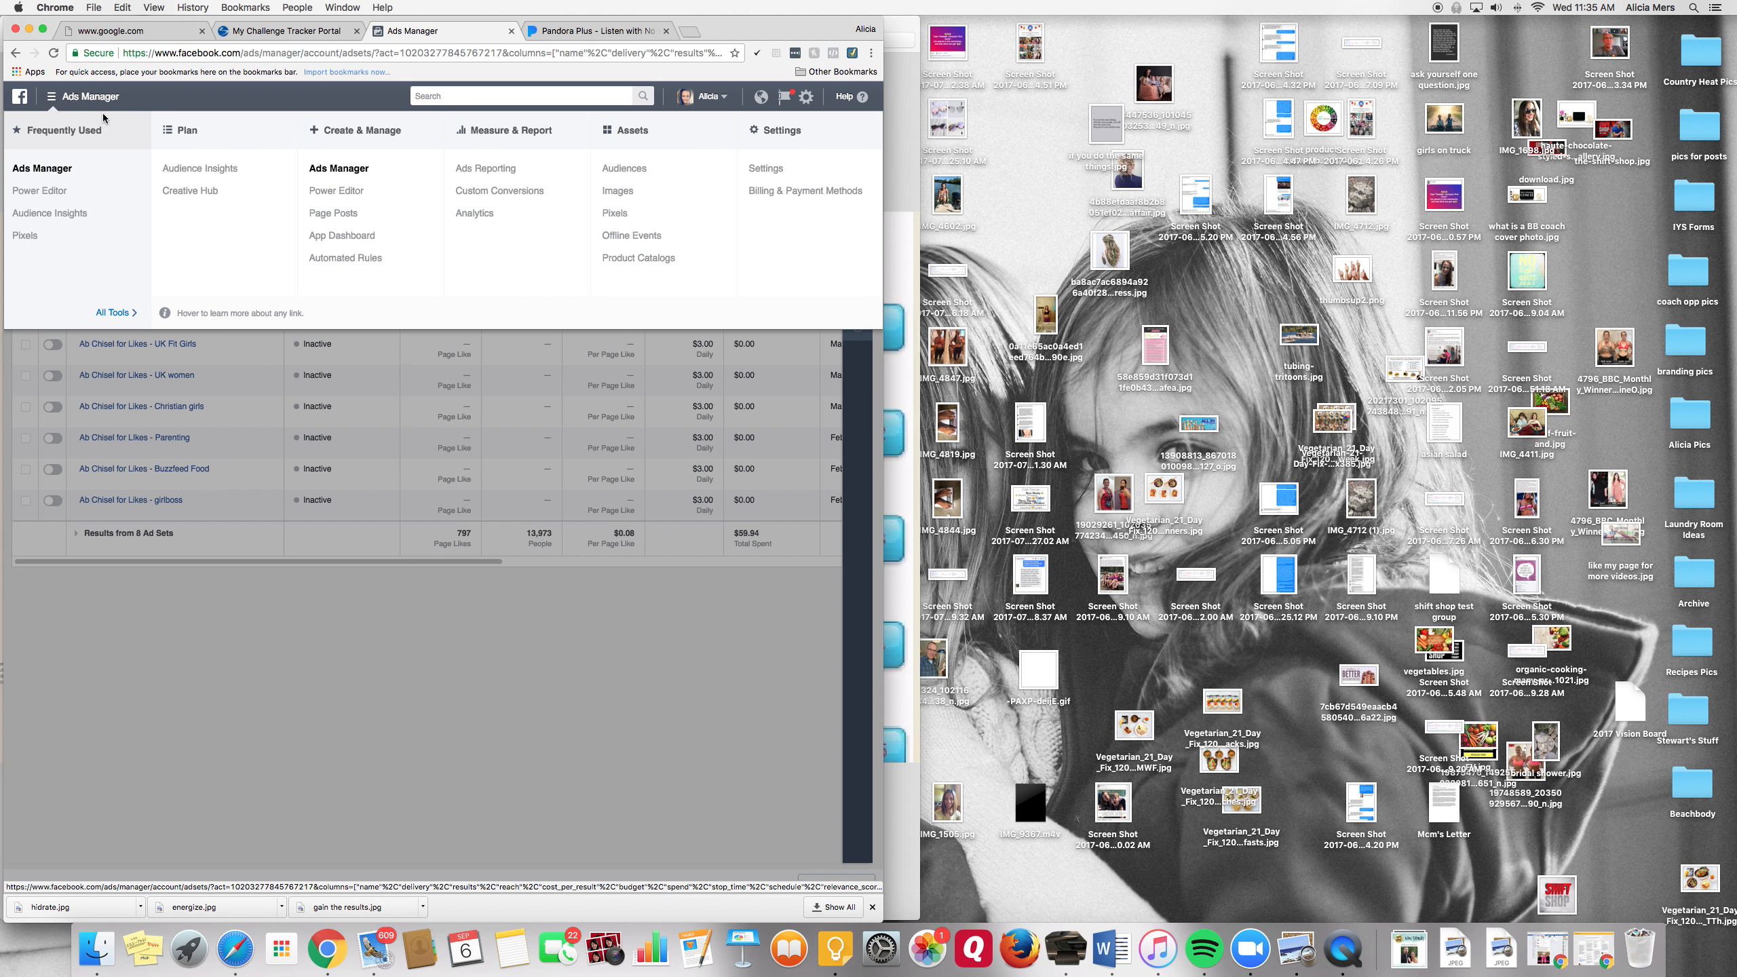
click(40, 191)
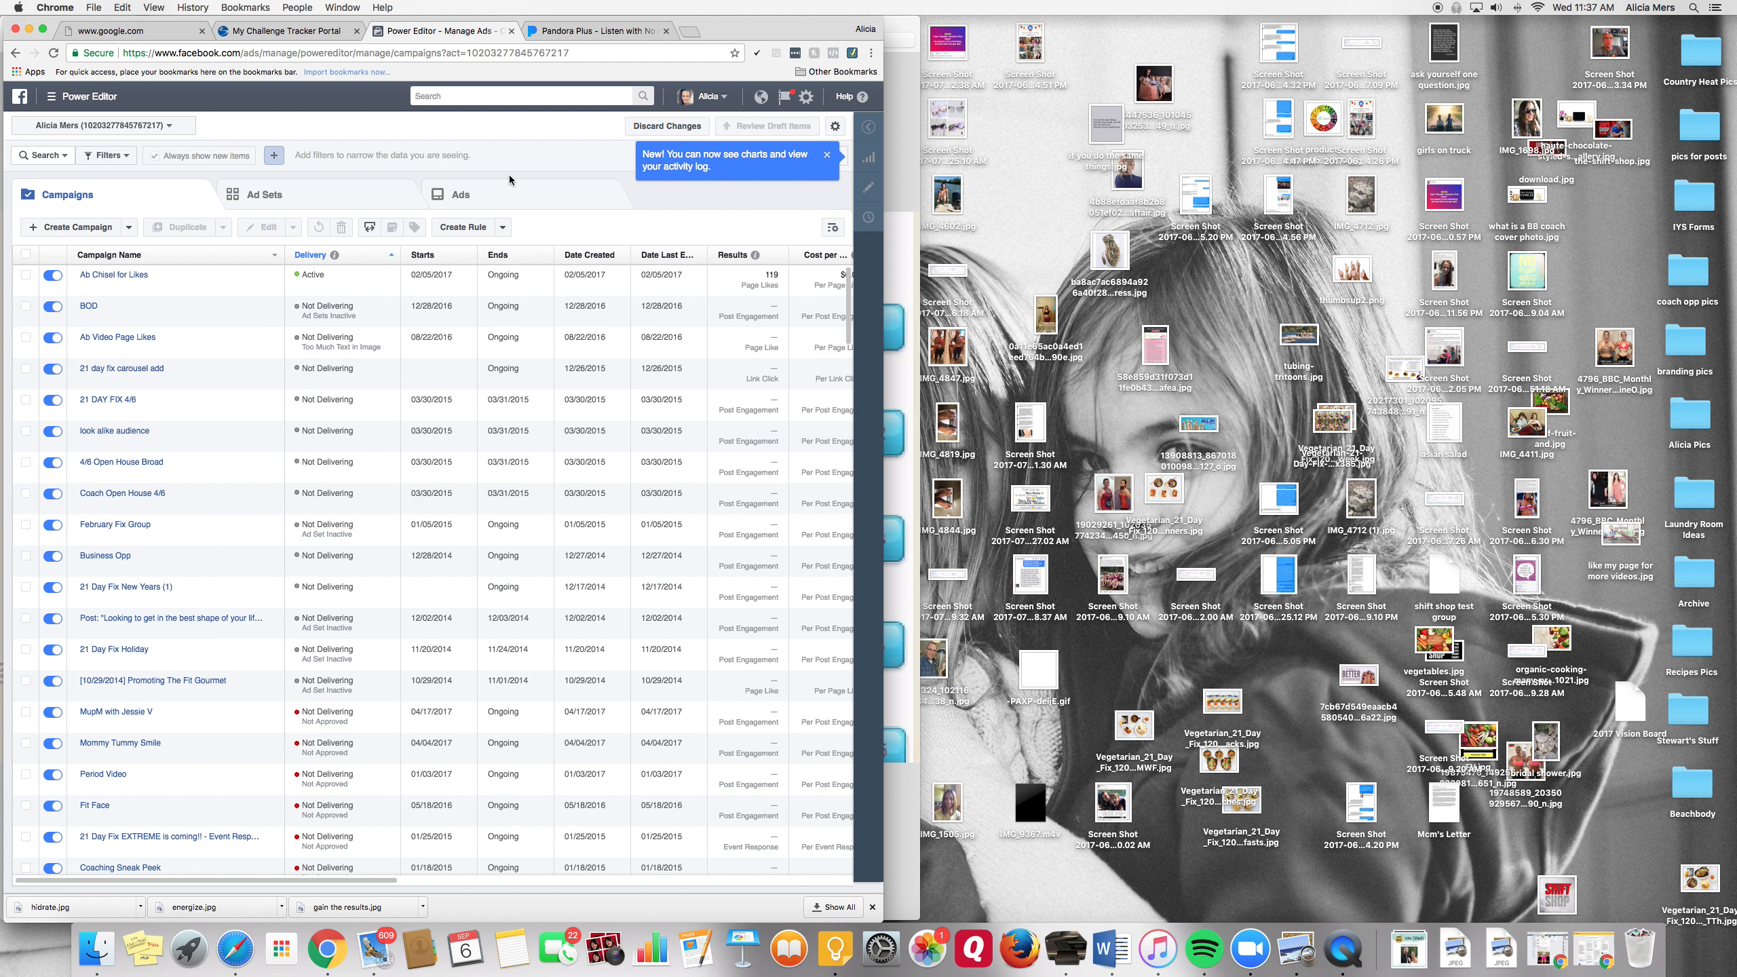
click(806, 102)
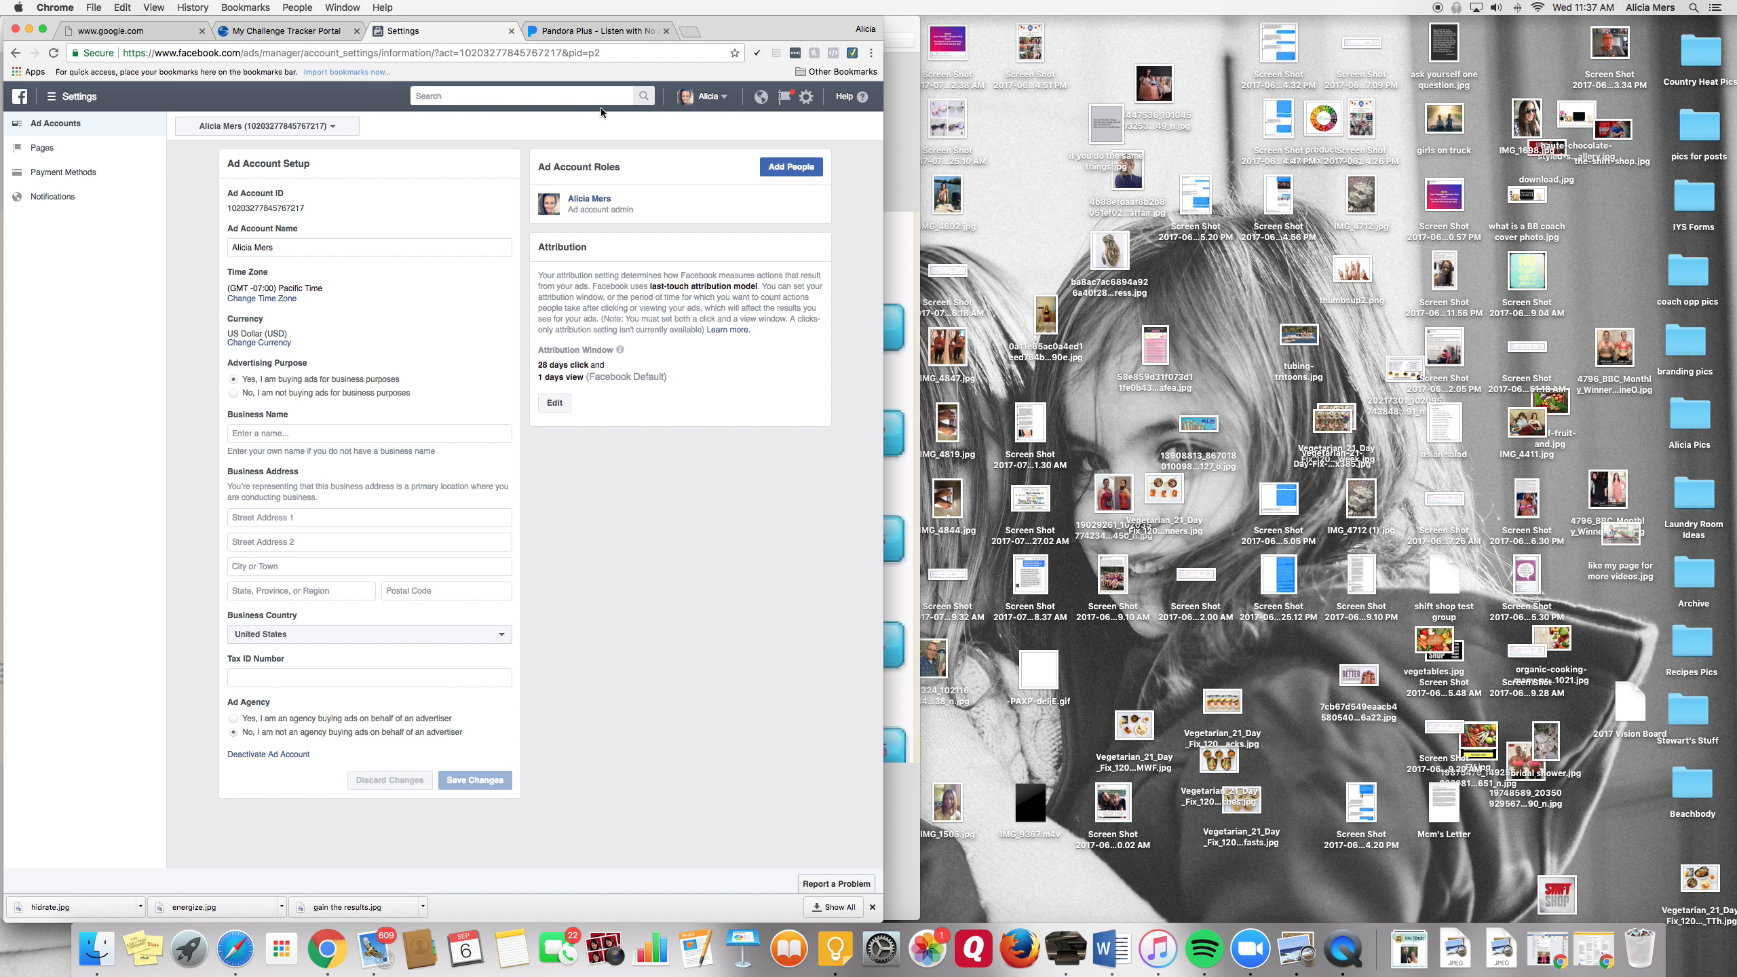
click(17, 53)
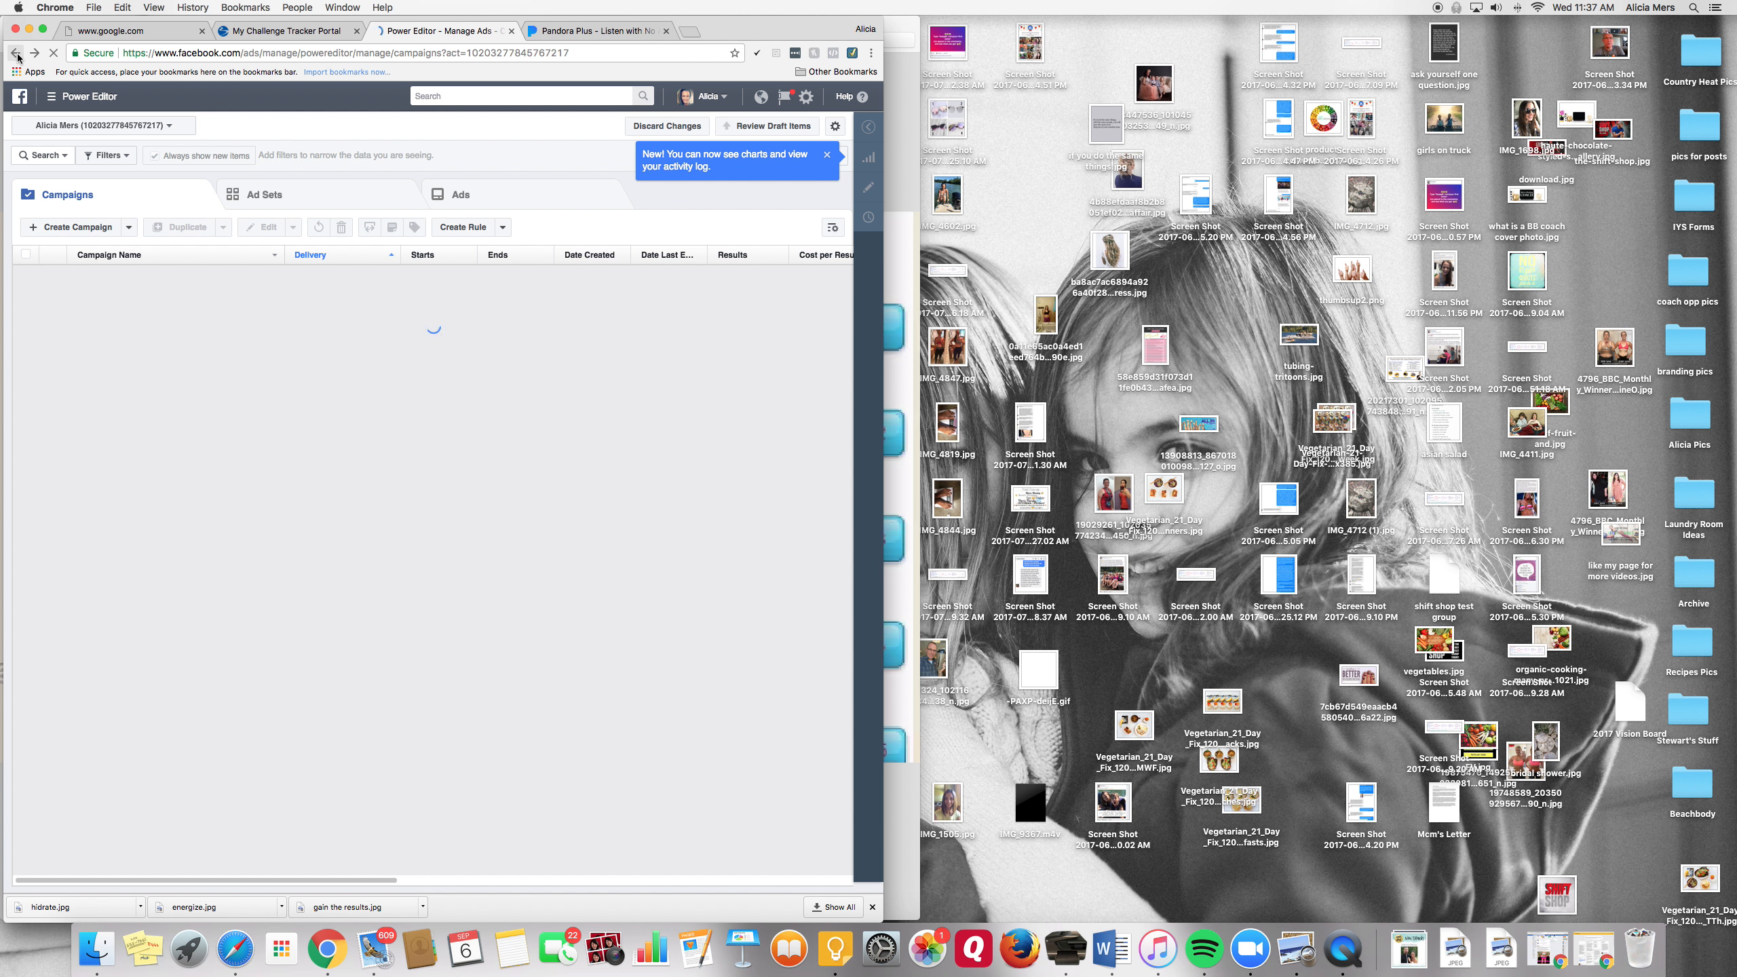
click(835, 130)
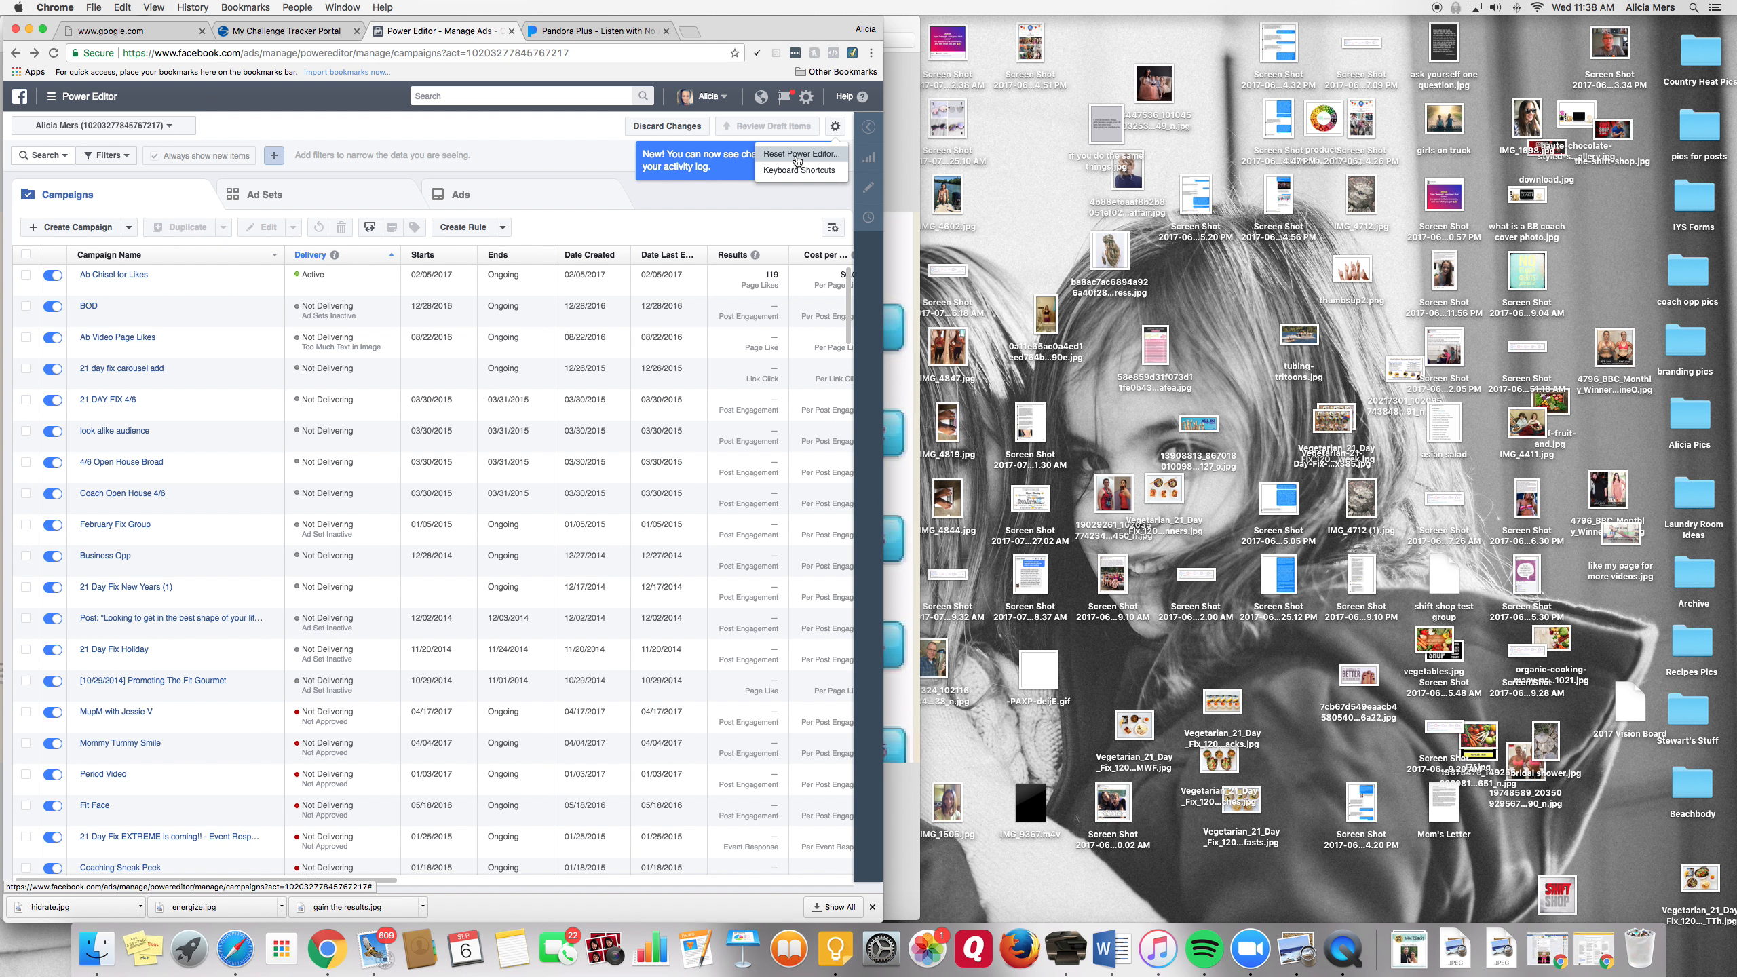
click(606, 149)
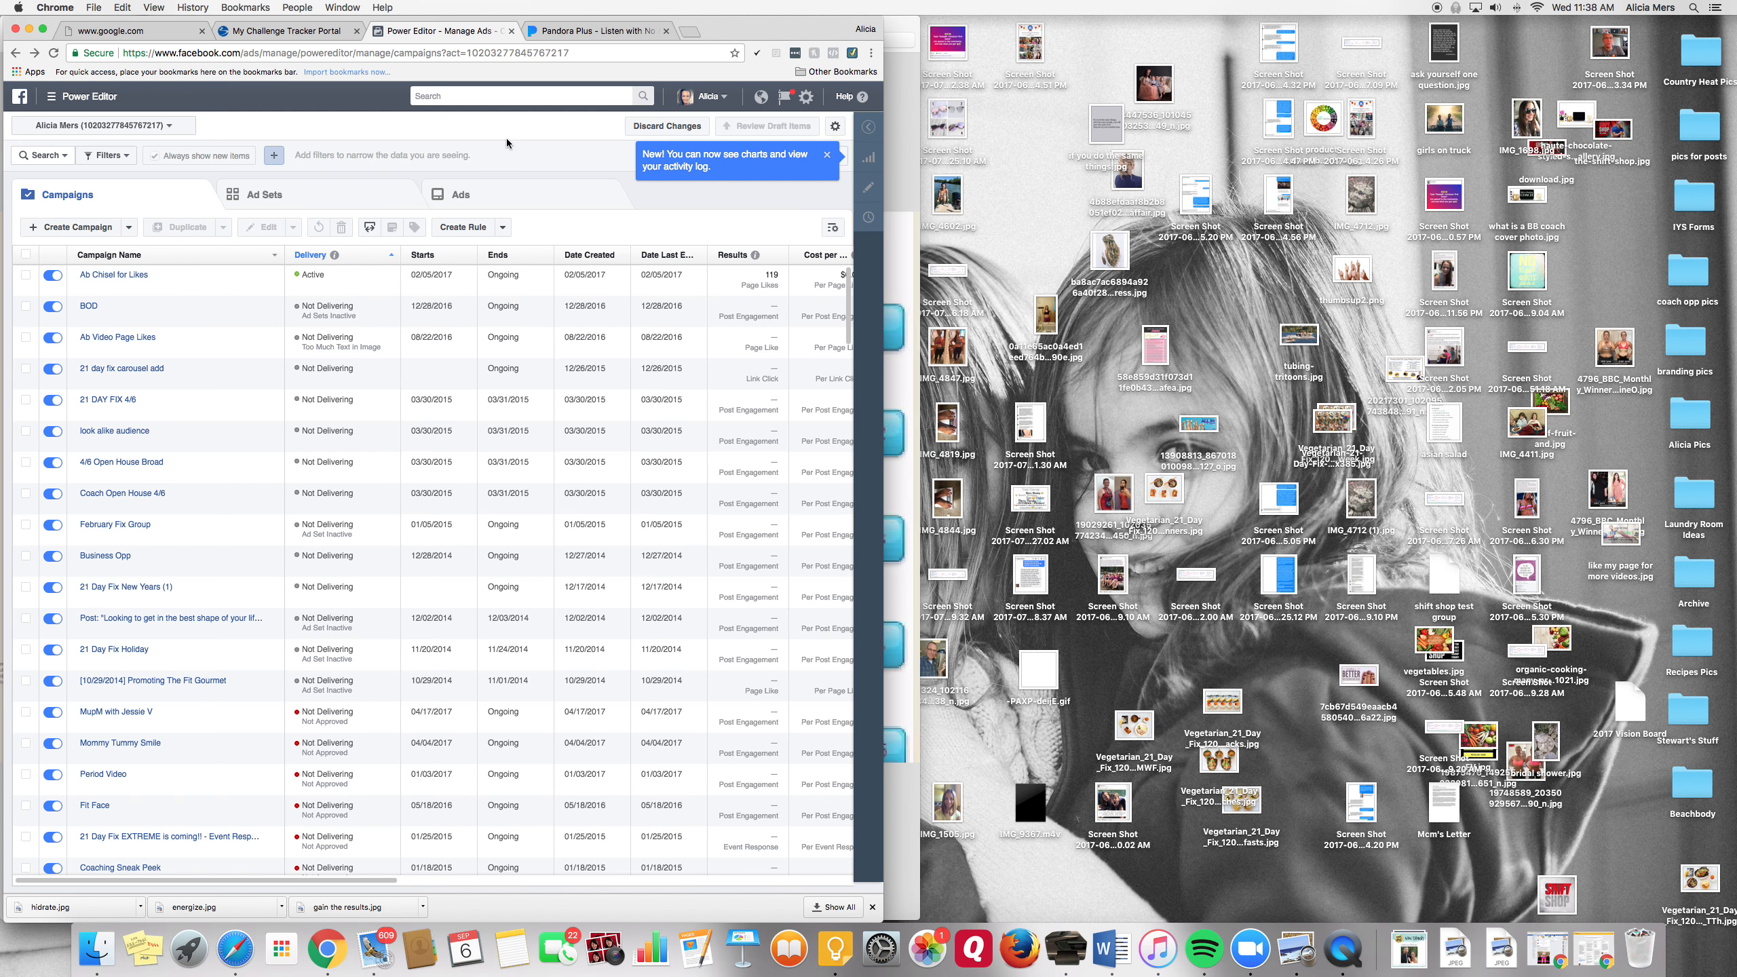
- Start a new campaign named BB Test 1 with Page likes as its objective
click(59, 233)
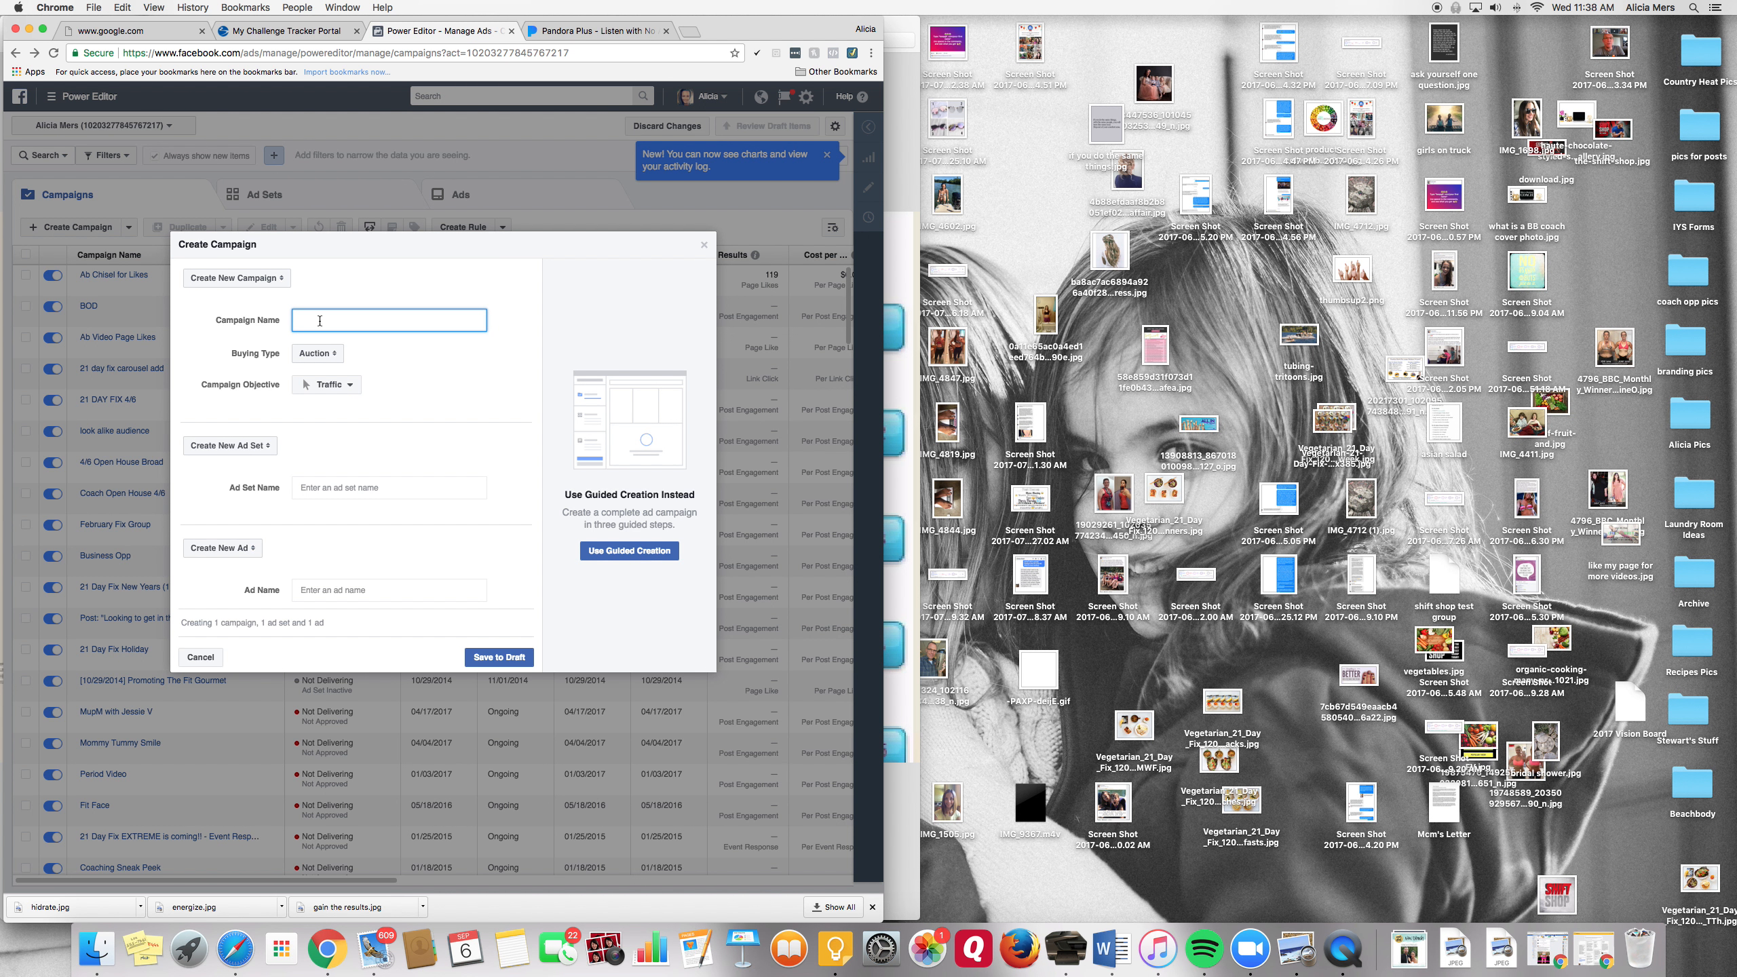
text(BB Test 1)
click(319, 389)
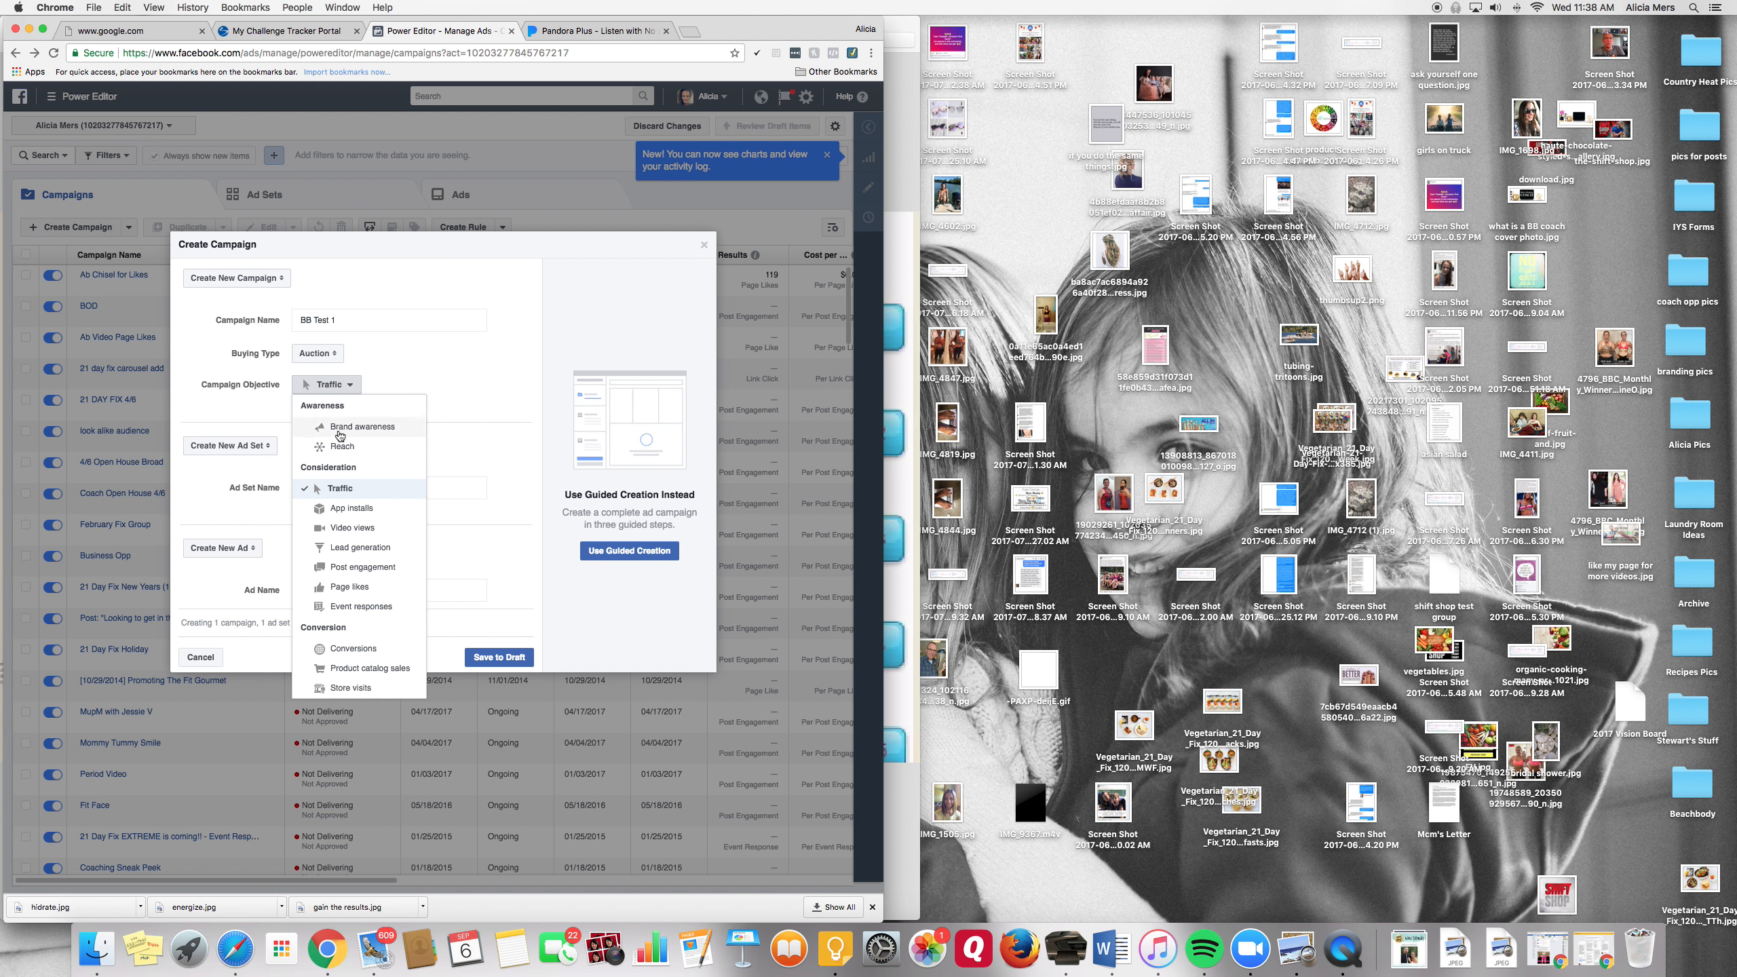
click(347, 588)
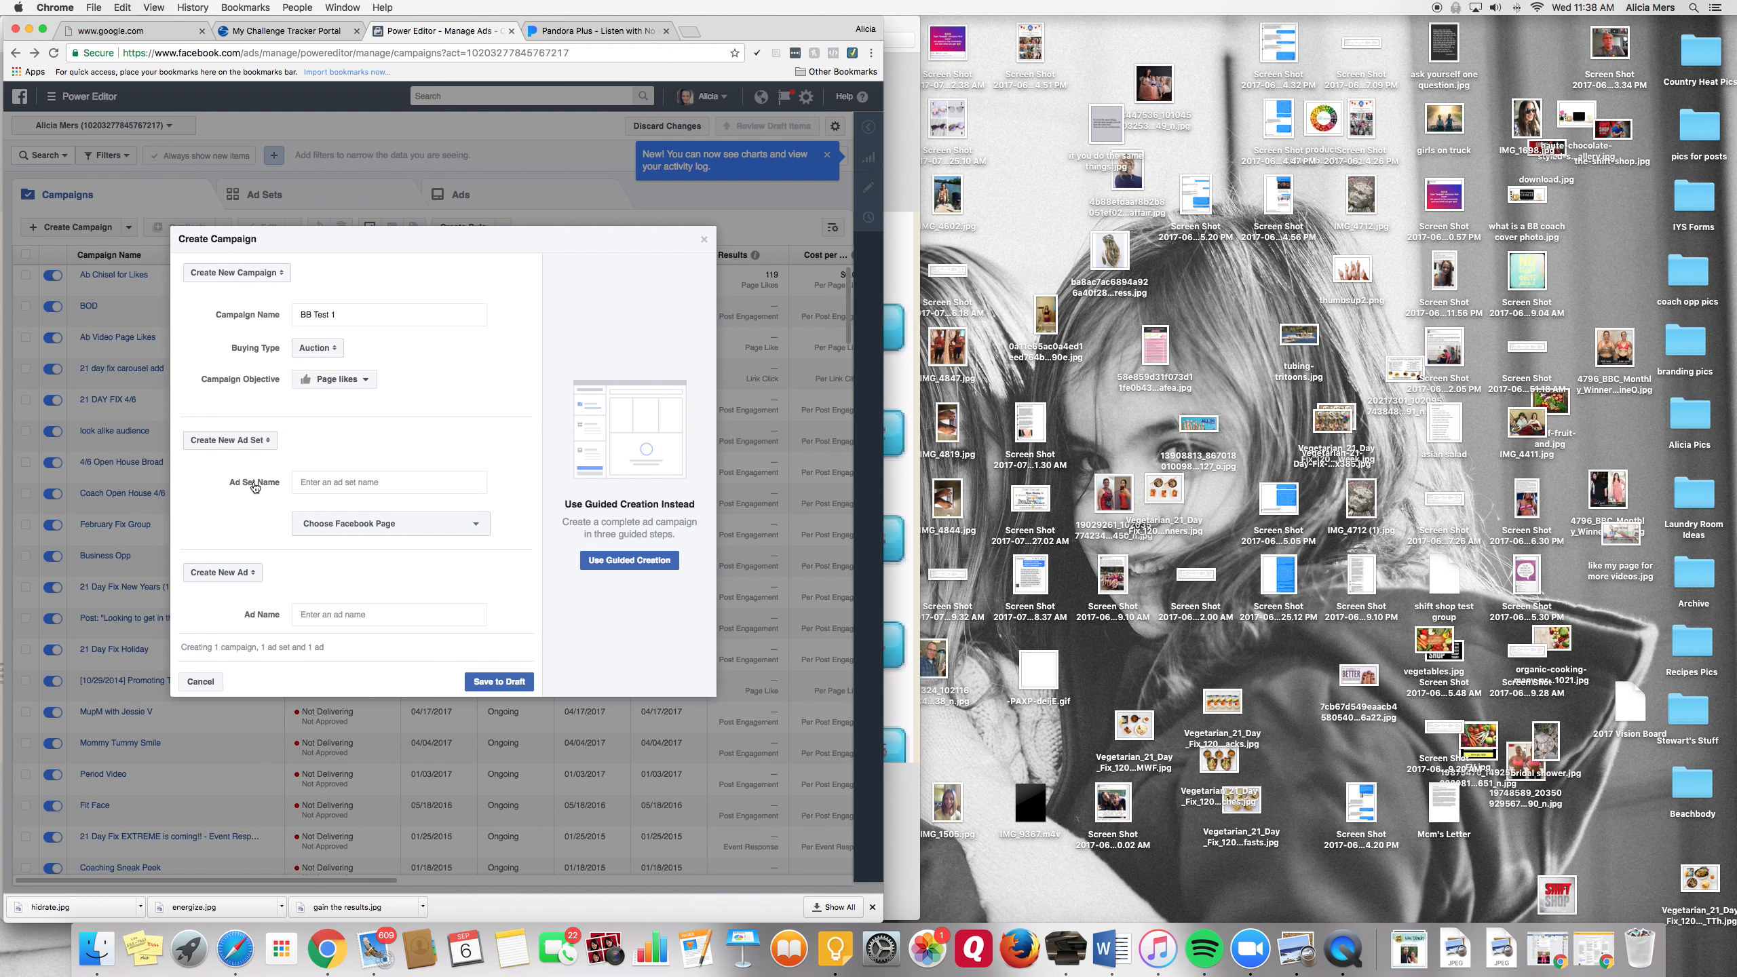
- Name the new ad set BB Test 1 and assign the Fit Gourmet Facebook page to it
click(310, 483)
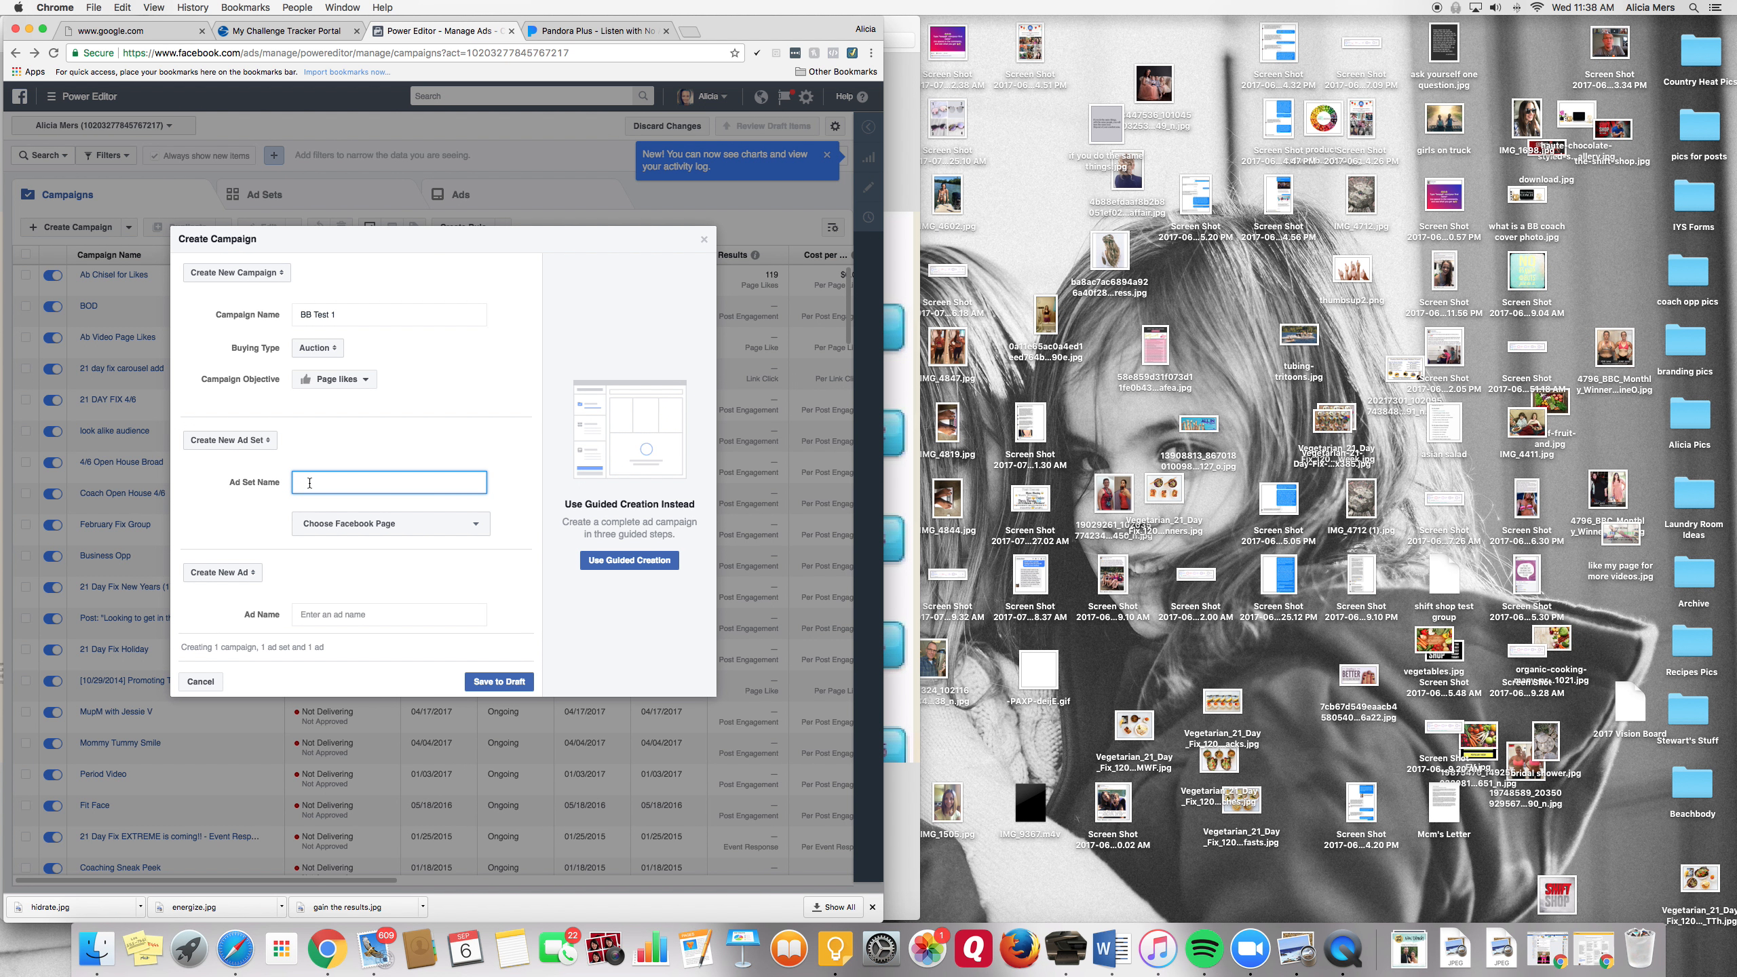
text(BB Test 1)
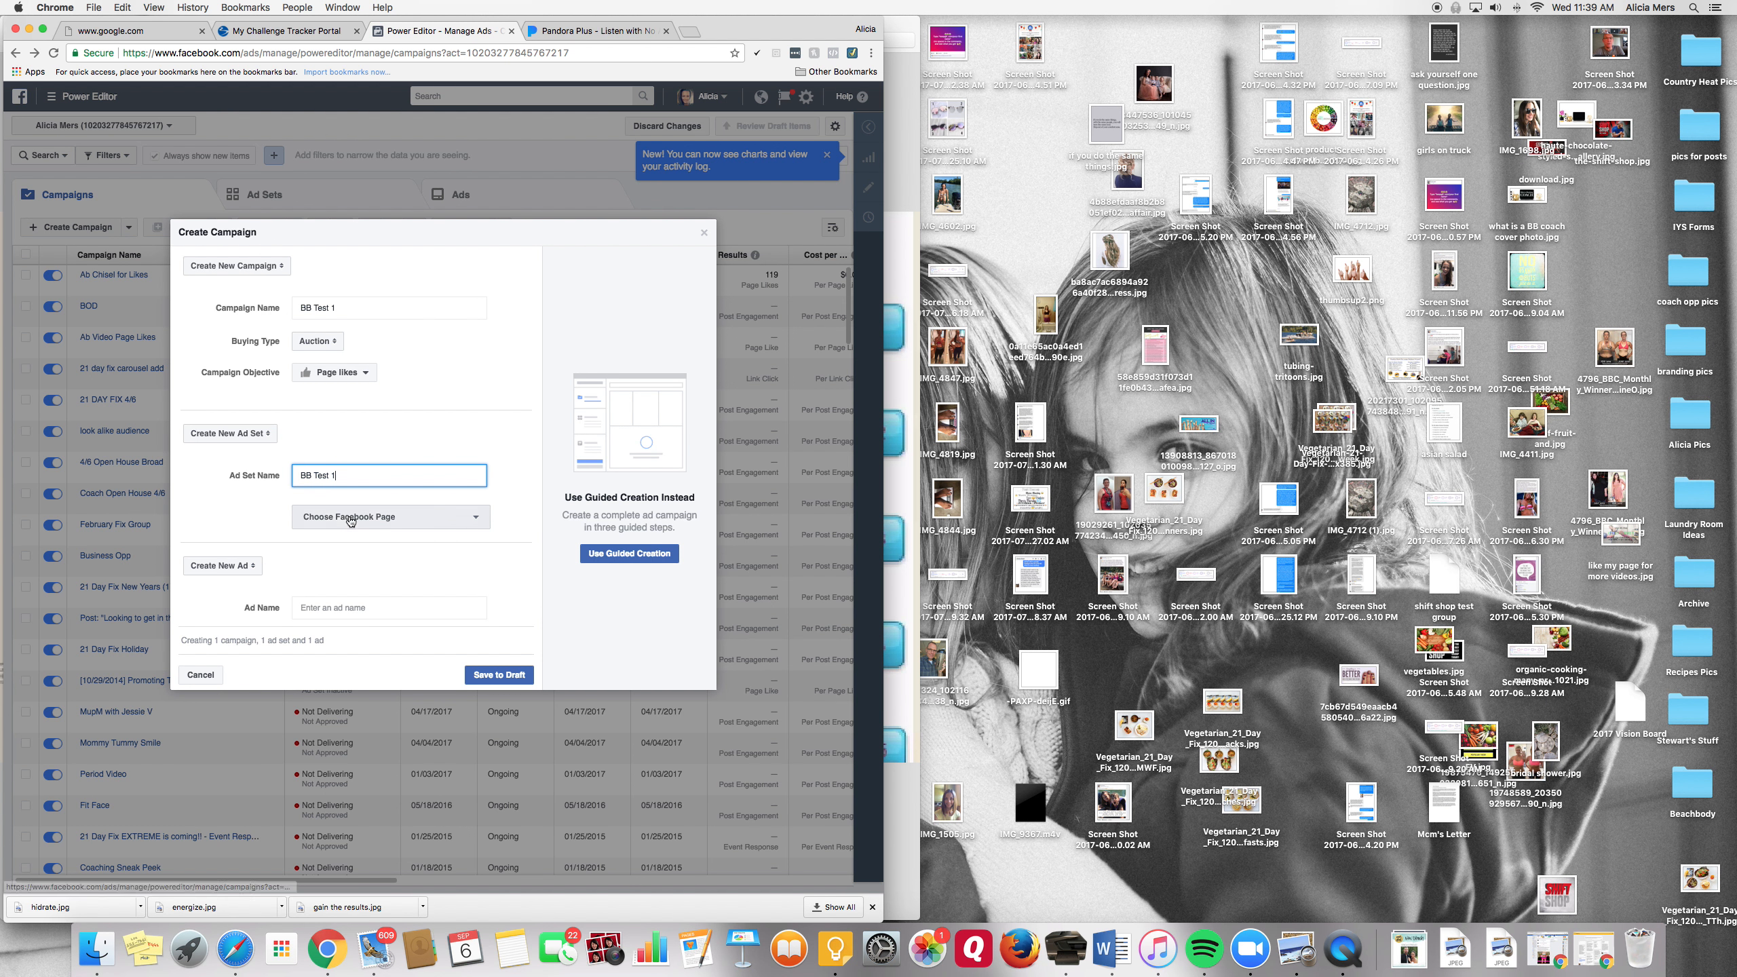
click(338, 519)
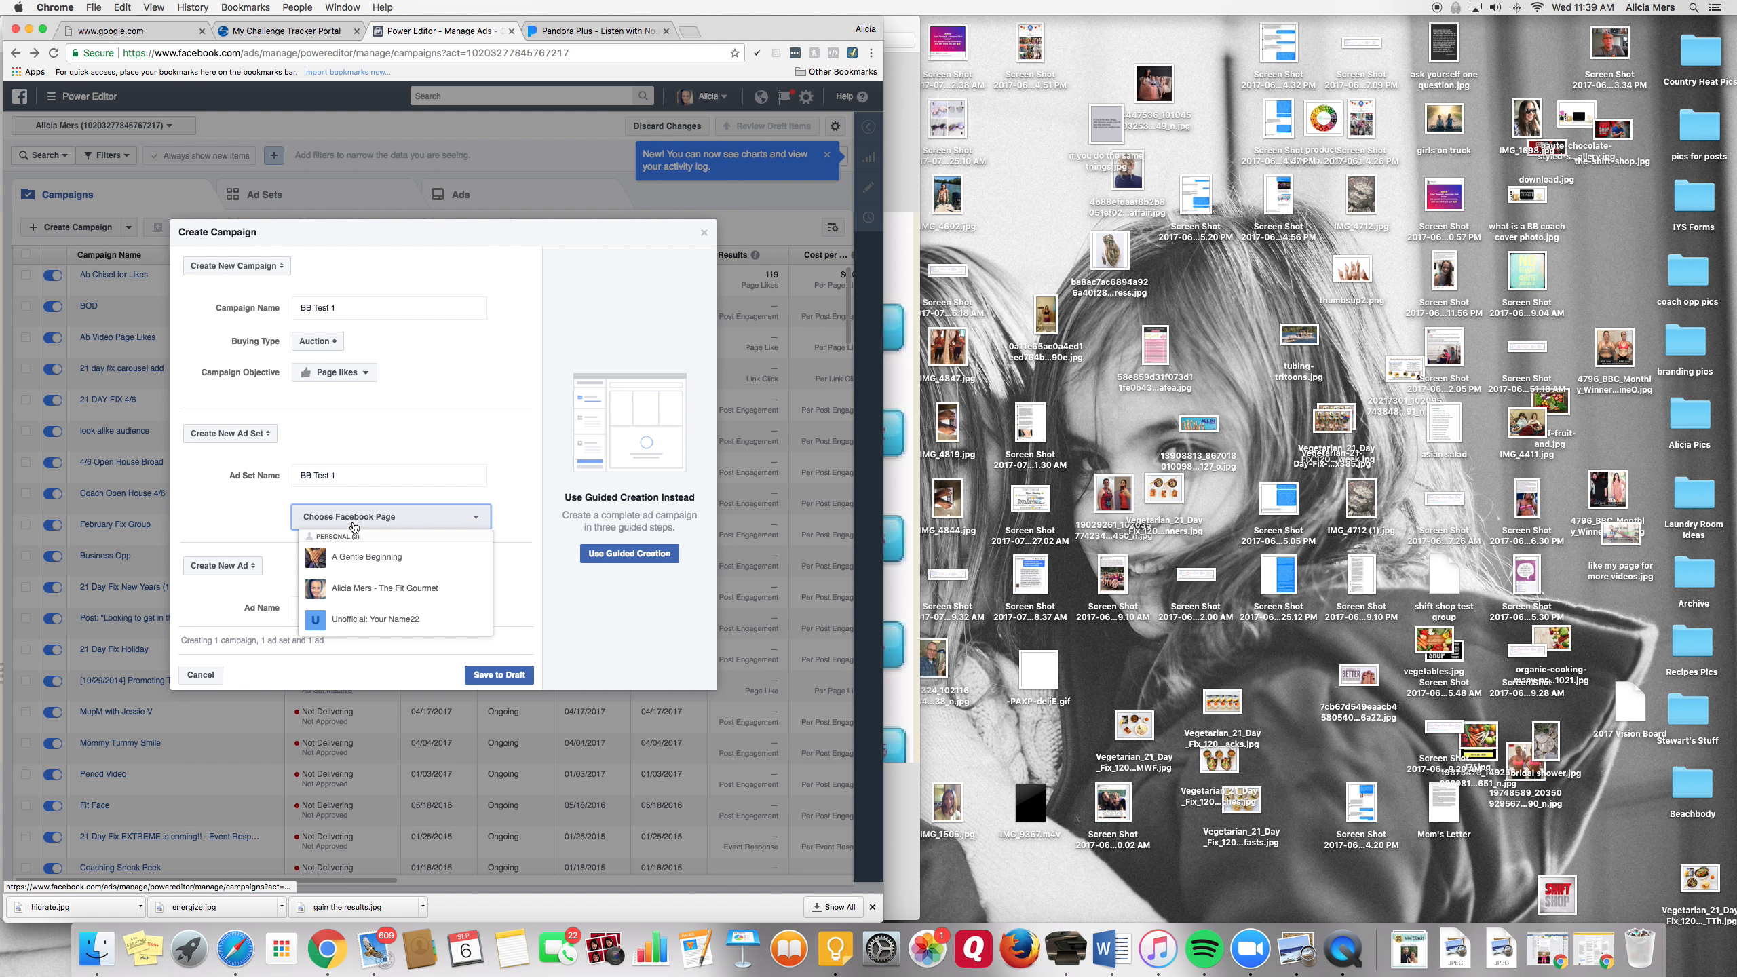
click(366, 595)
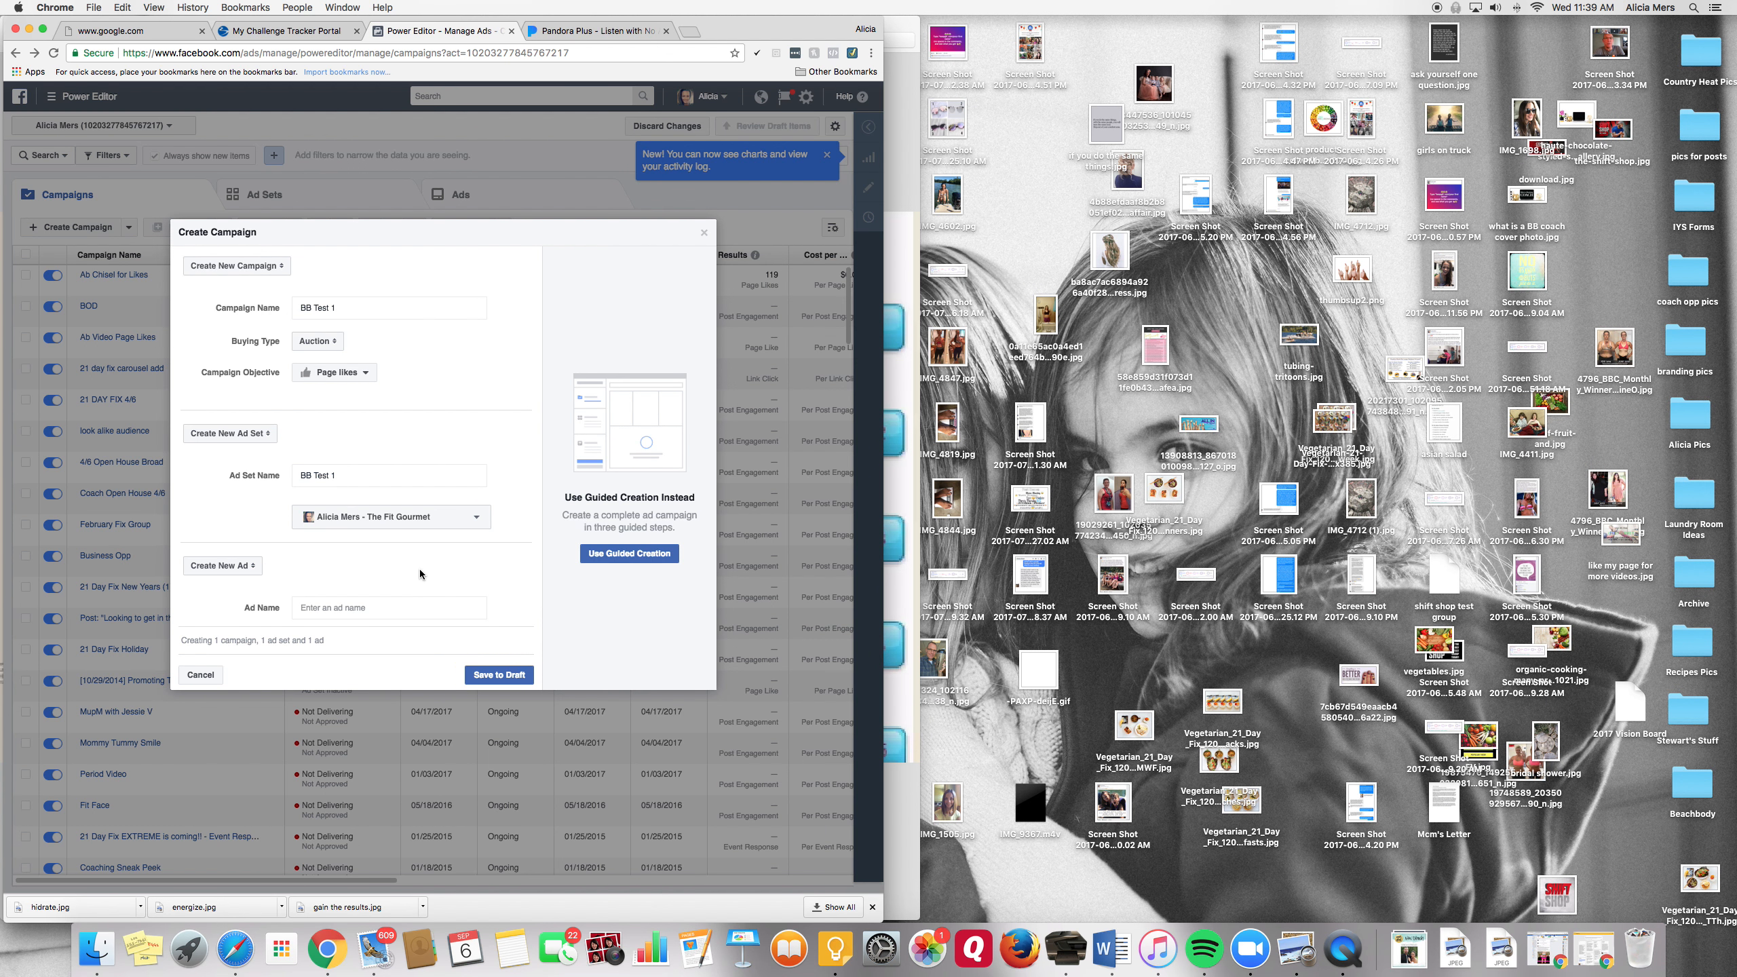
- Name the new ad BB Test 1 and save the campaign as a draft
click(356, 610)
text(B)
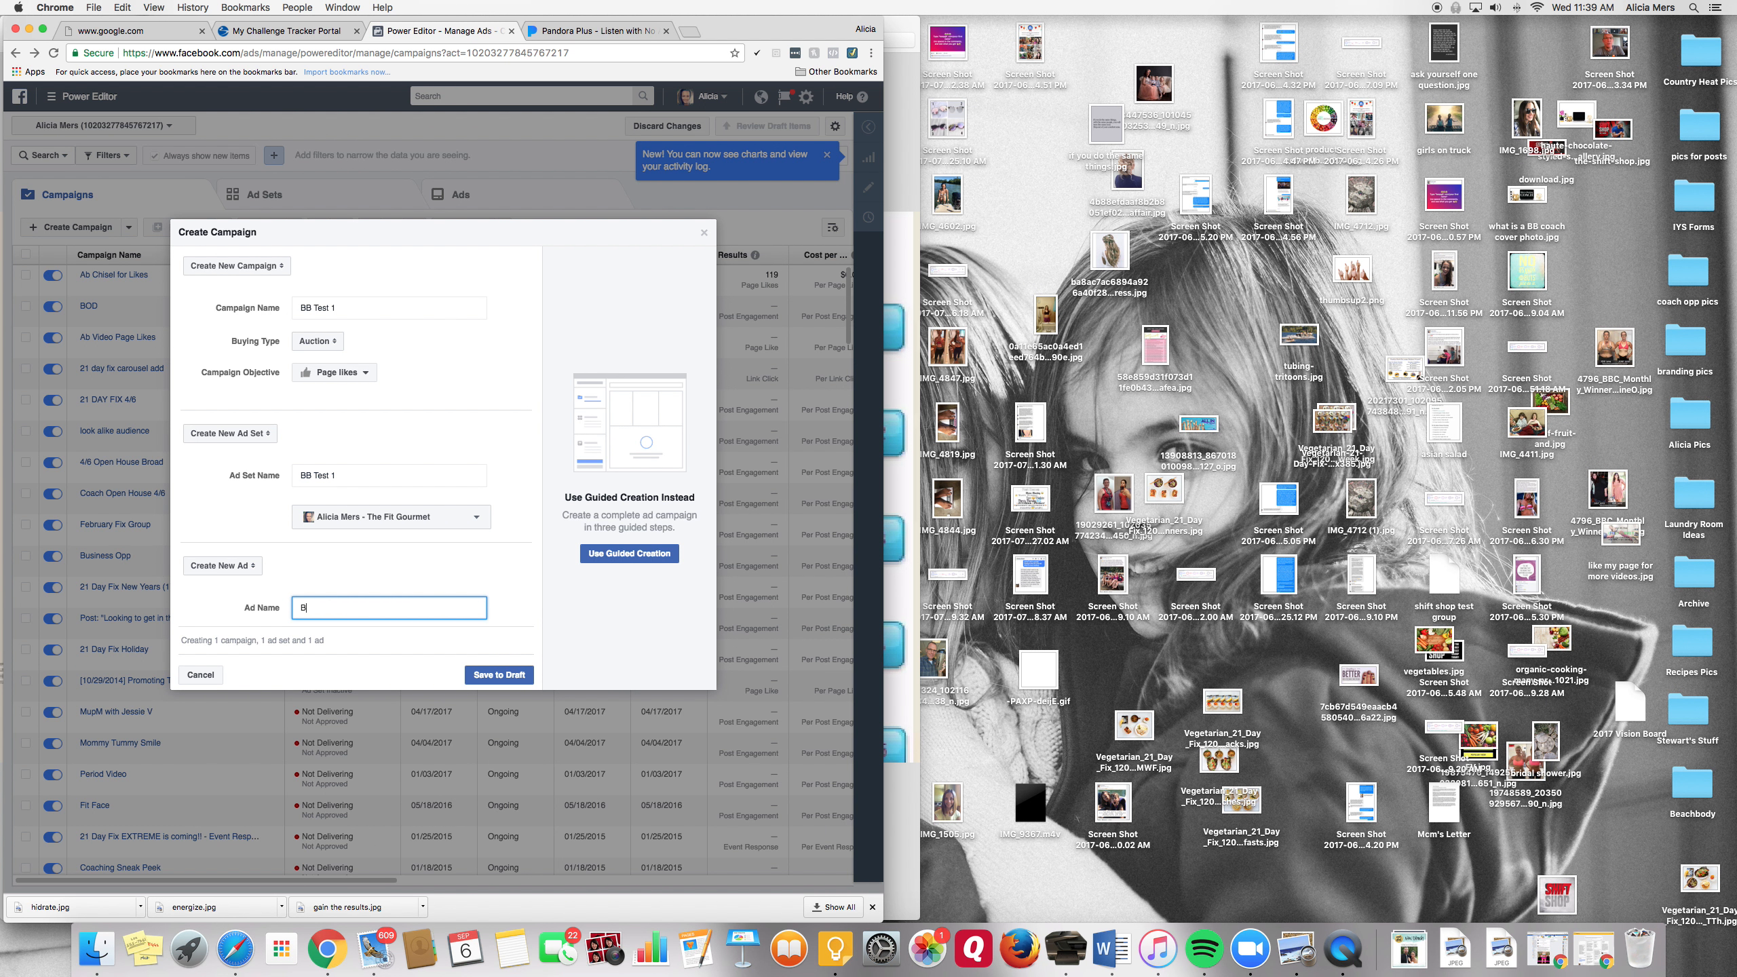
text(B Test 1)
click(508, 684)
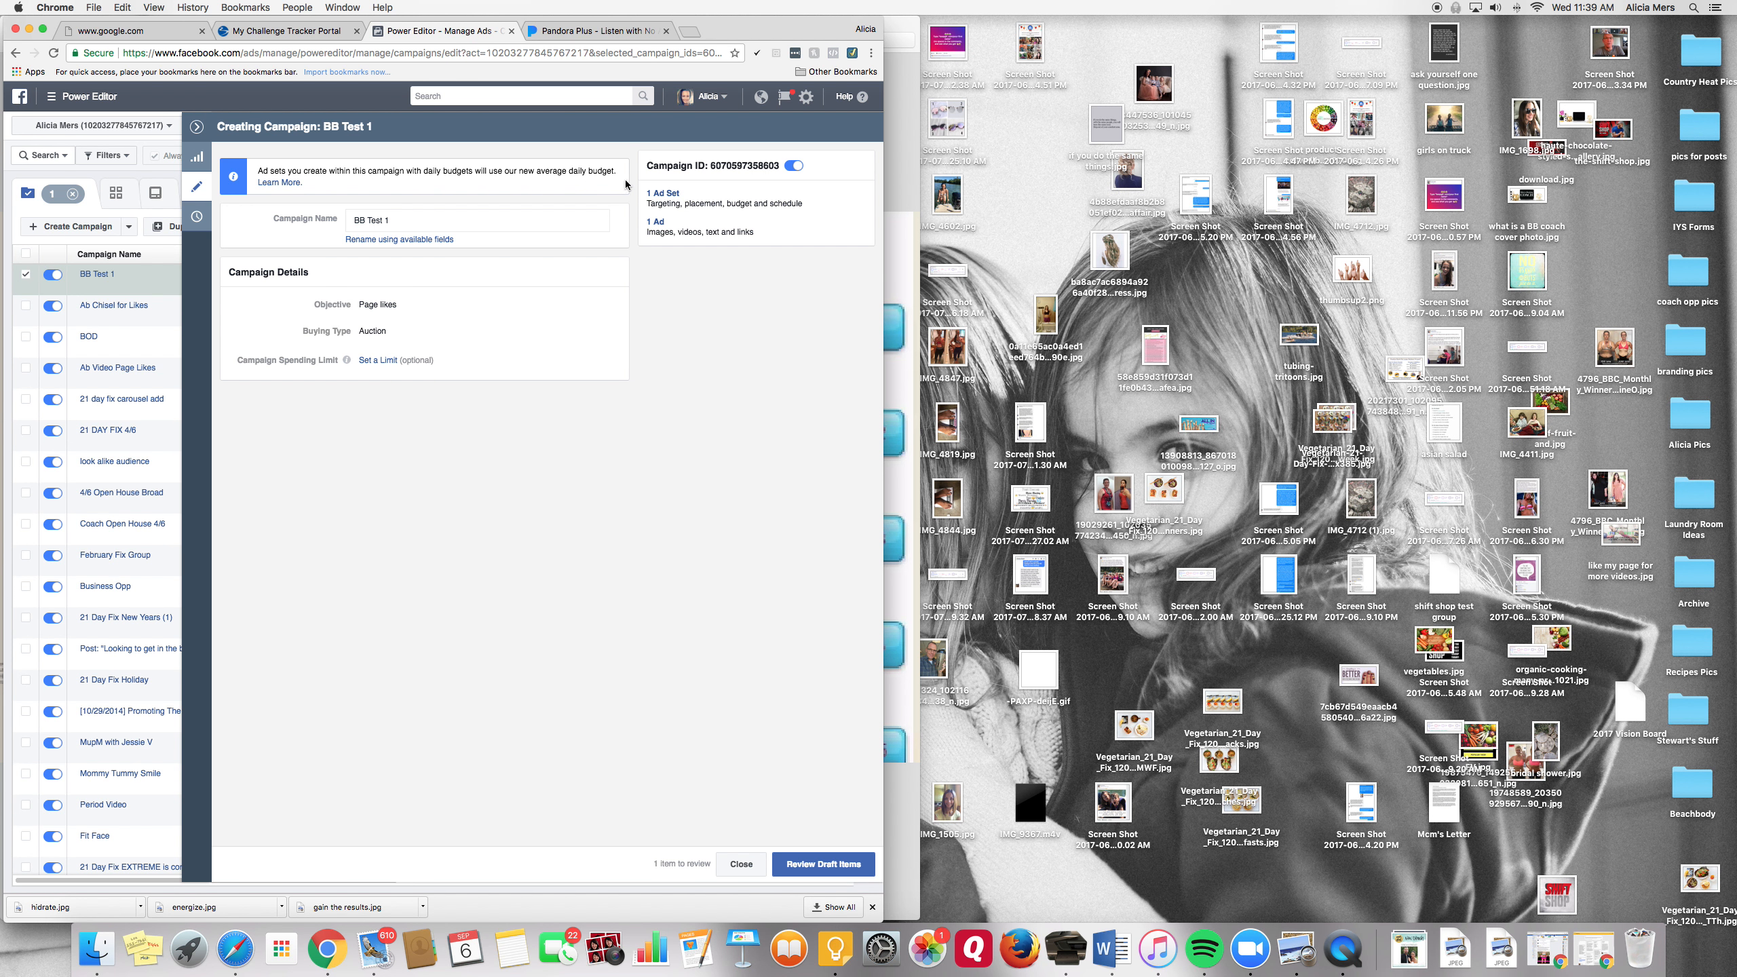
- Open the campaign's ad set for editing, keep the Daily Budget type and set the amount to $3.00
click(660, 194)
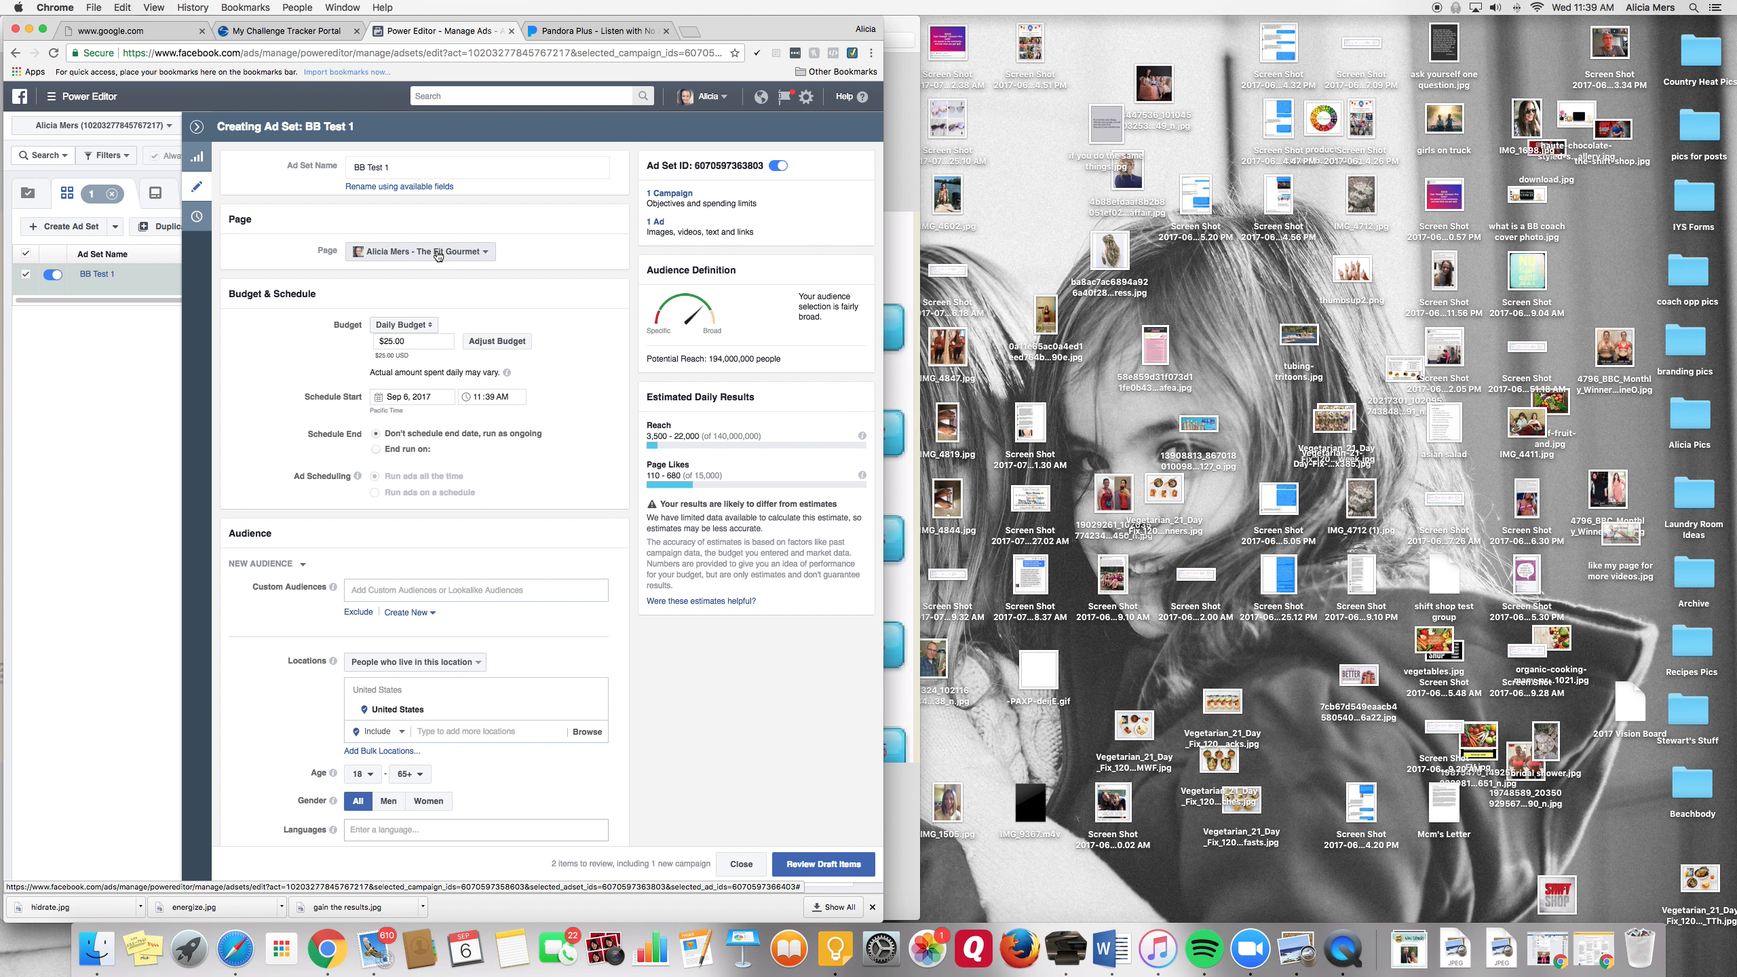
click(413, 328)
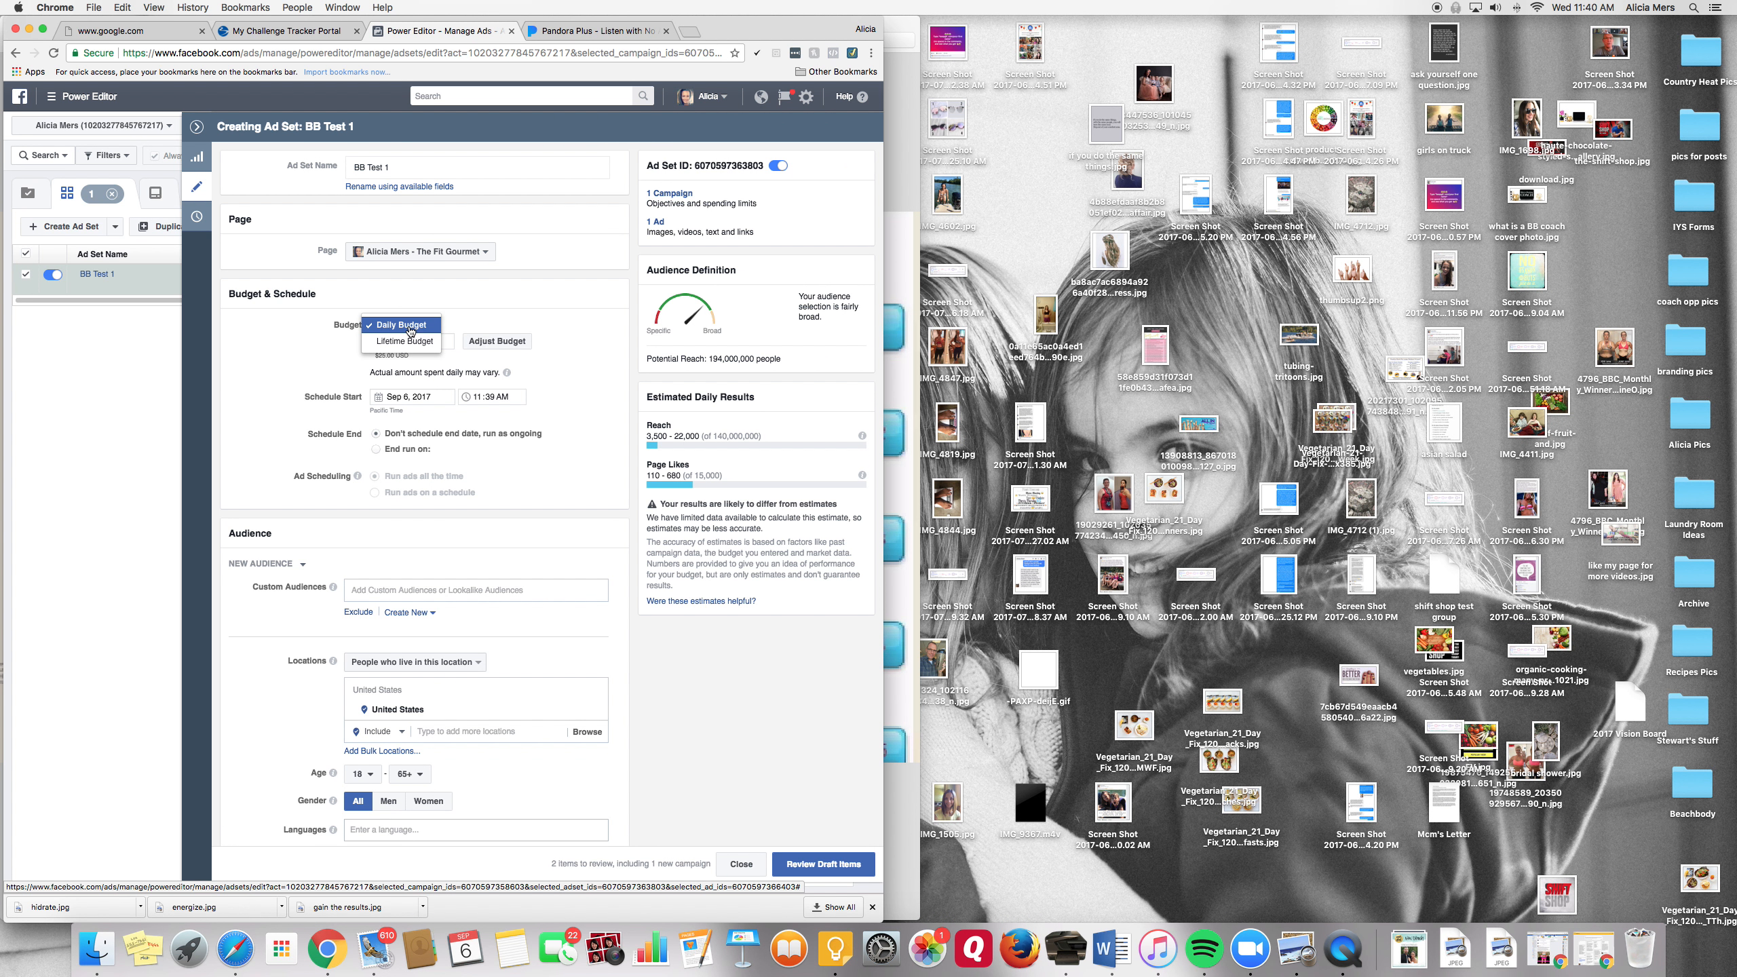
click(411, 327)
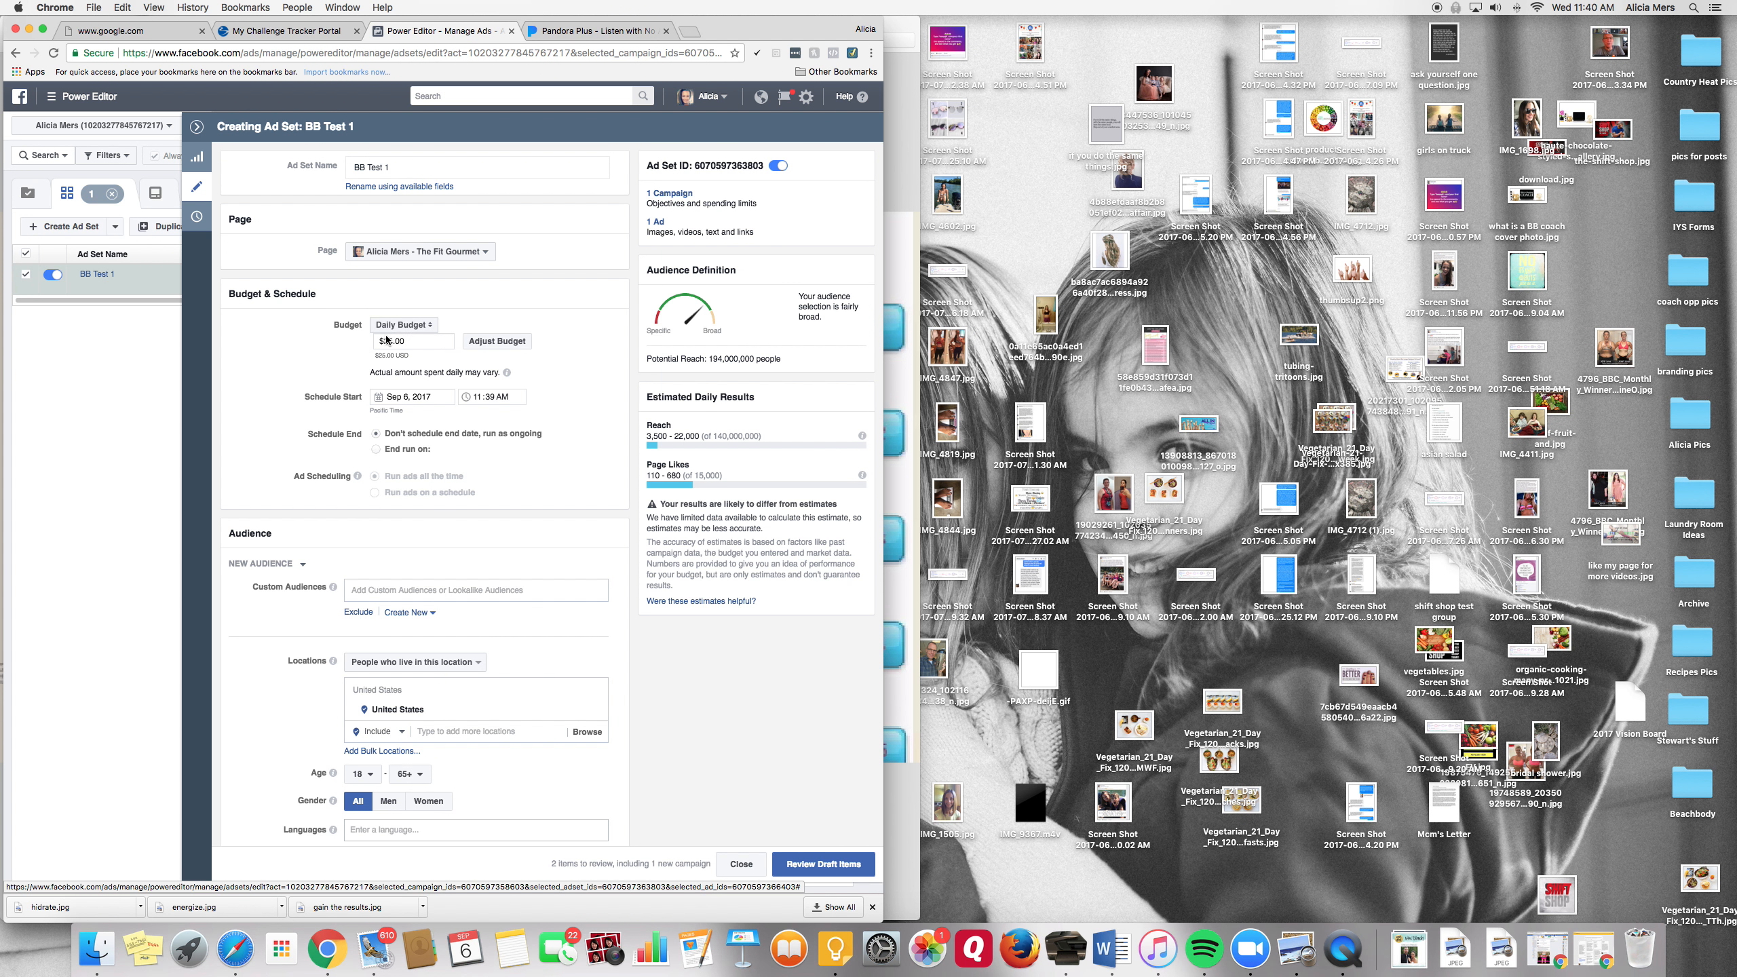
click(392, 343)
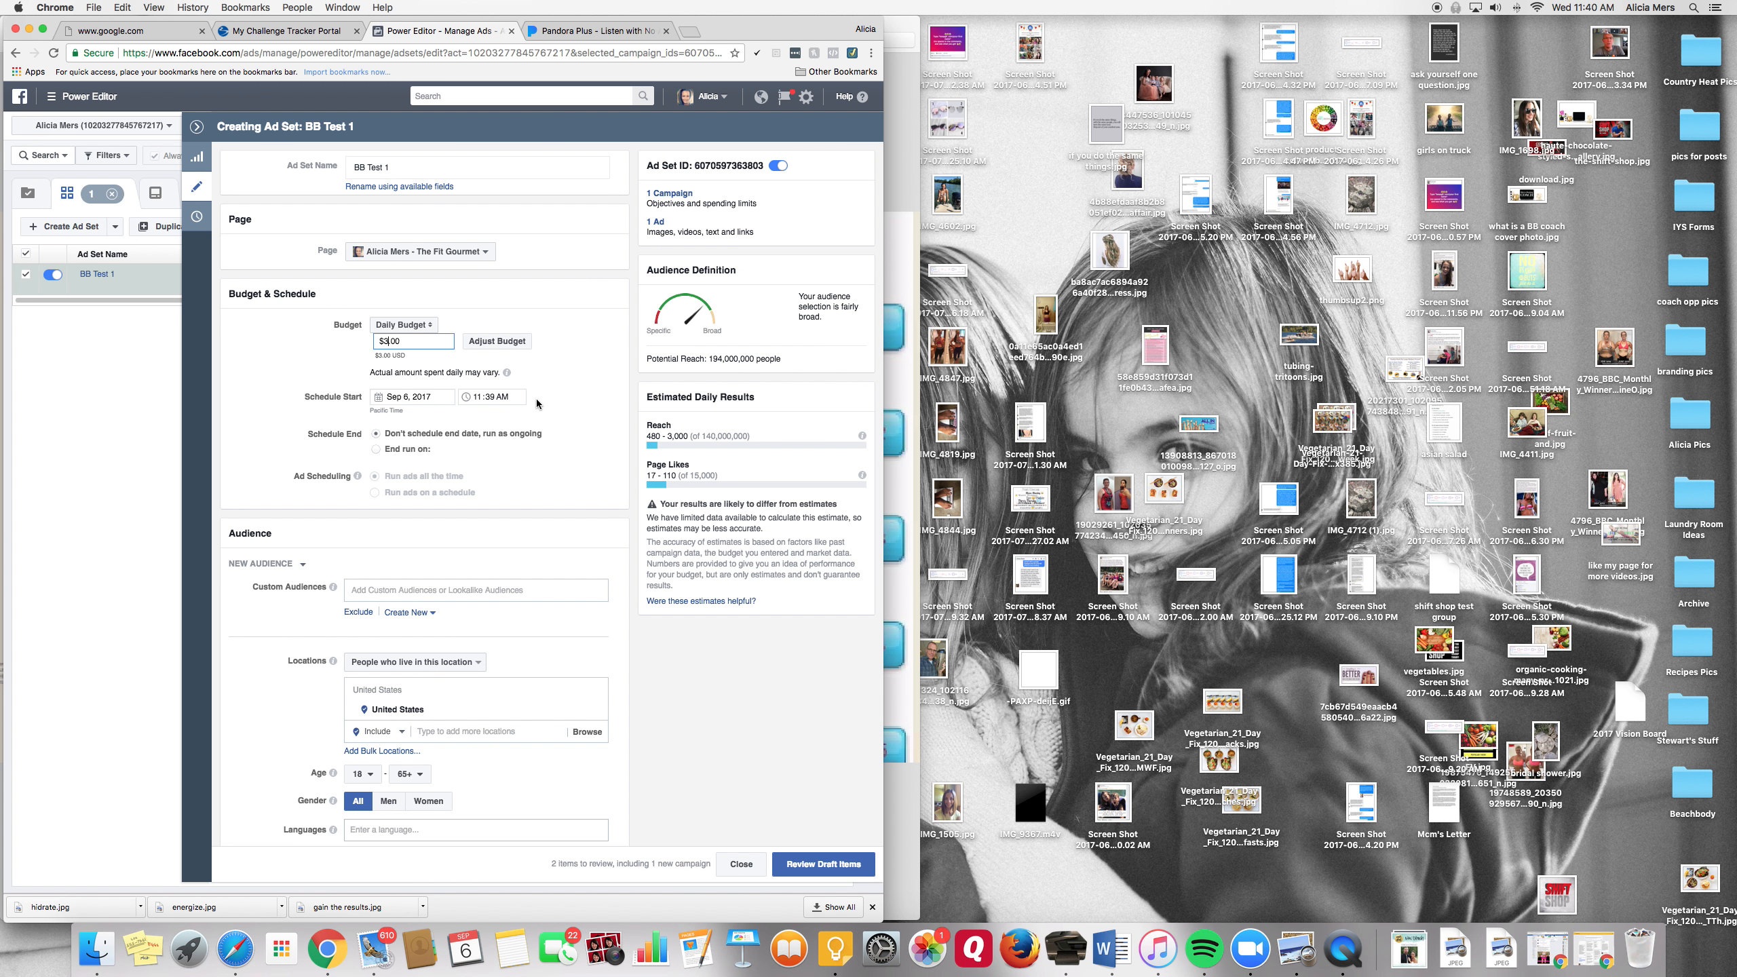
- Limit the ad set's audience to women aged 25 to 44
scroll(539, 395, down, 3)
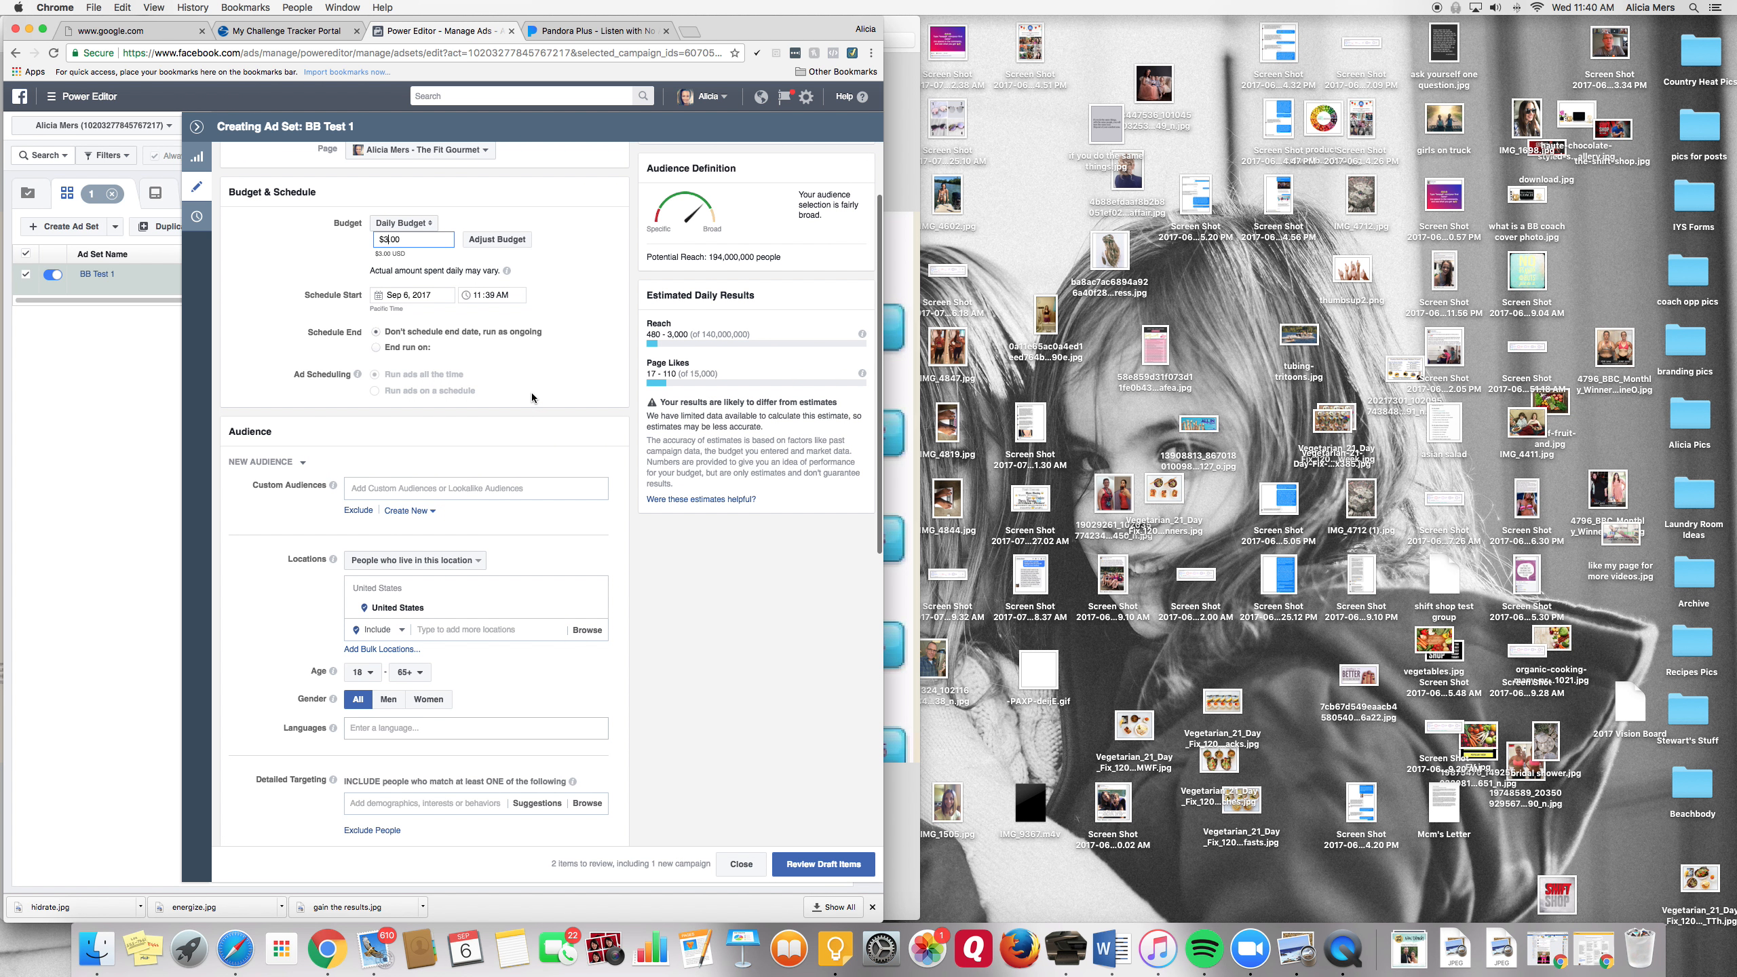
scroll(532, 394, down, 1)
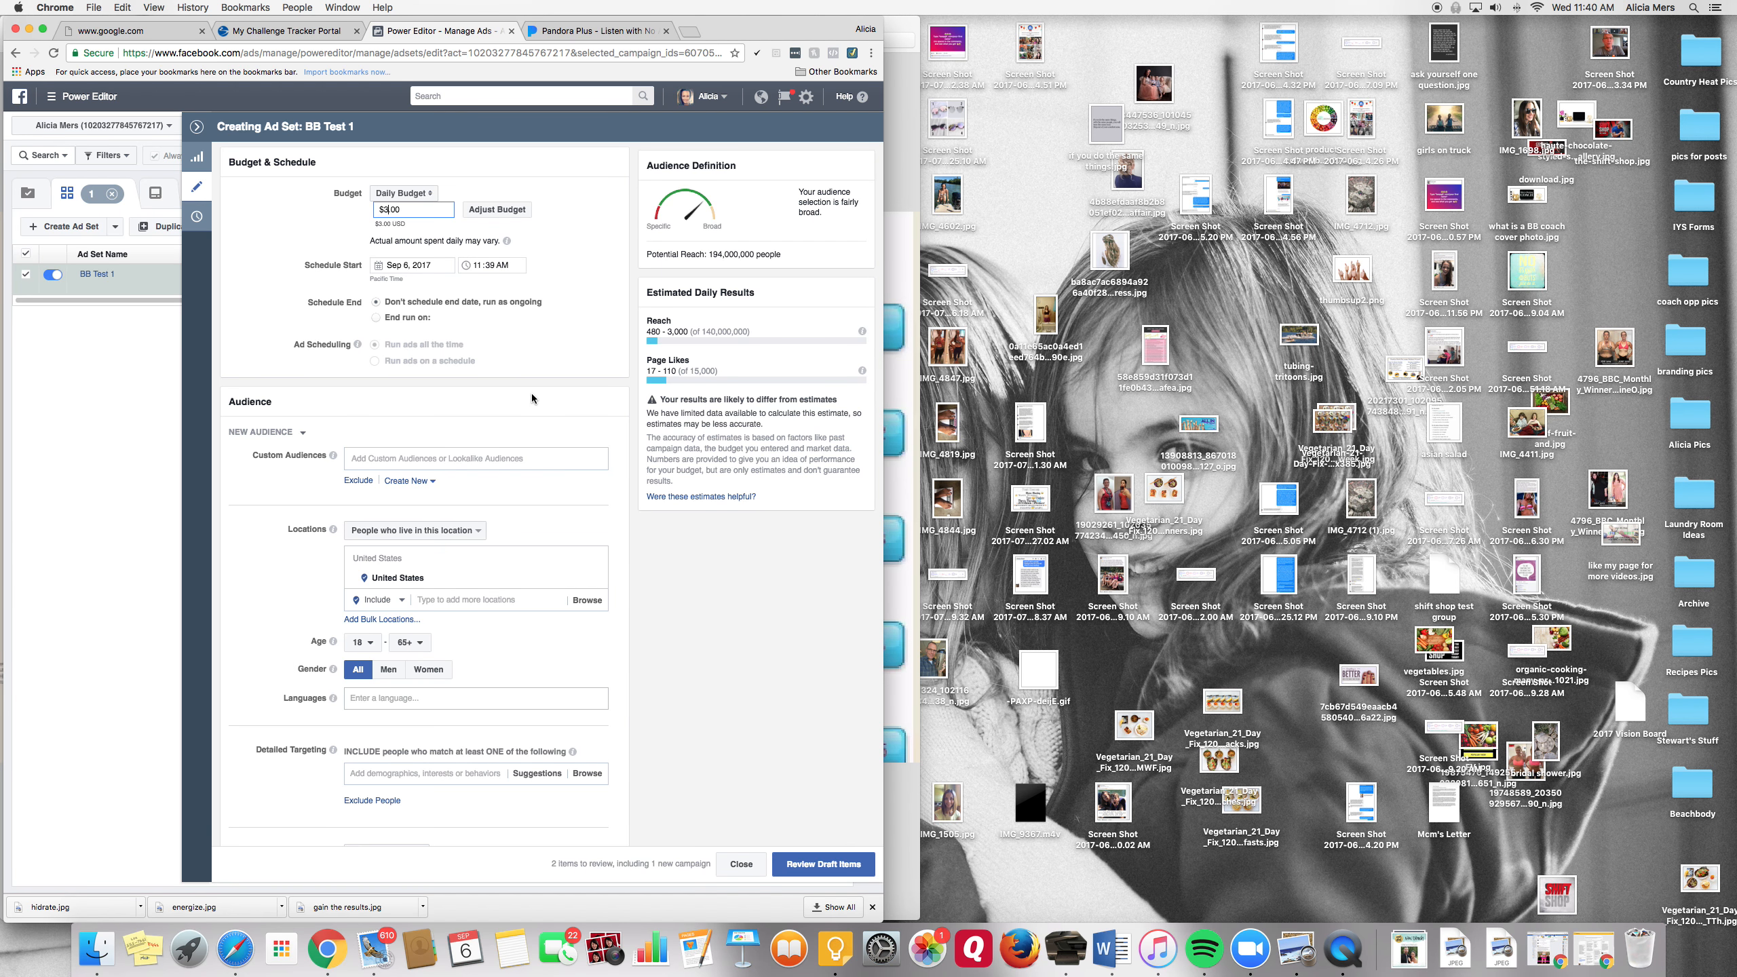
scroll(532, 394, down, 3)
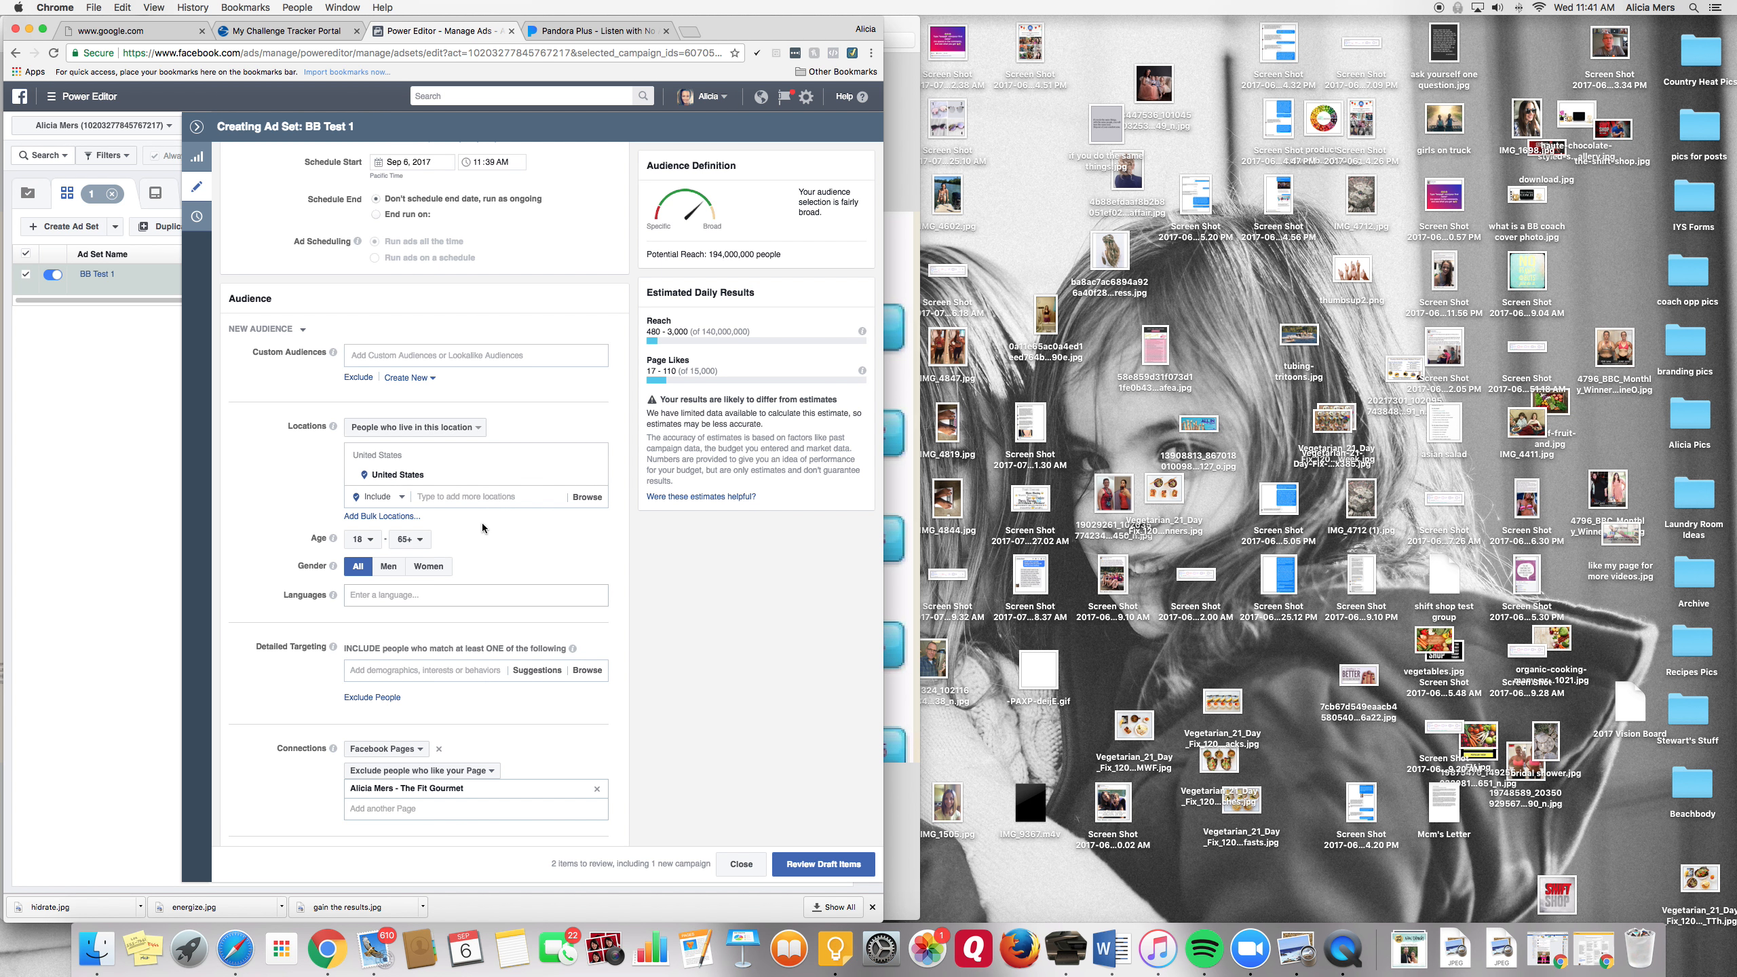
click(357, 540)
scroll(367, 546, down, 3)
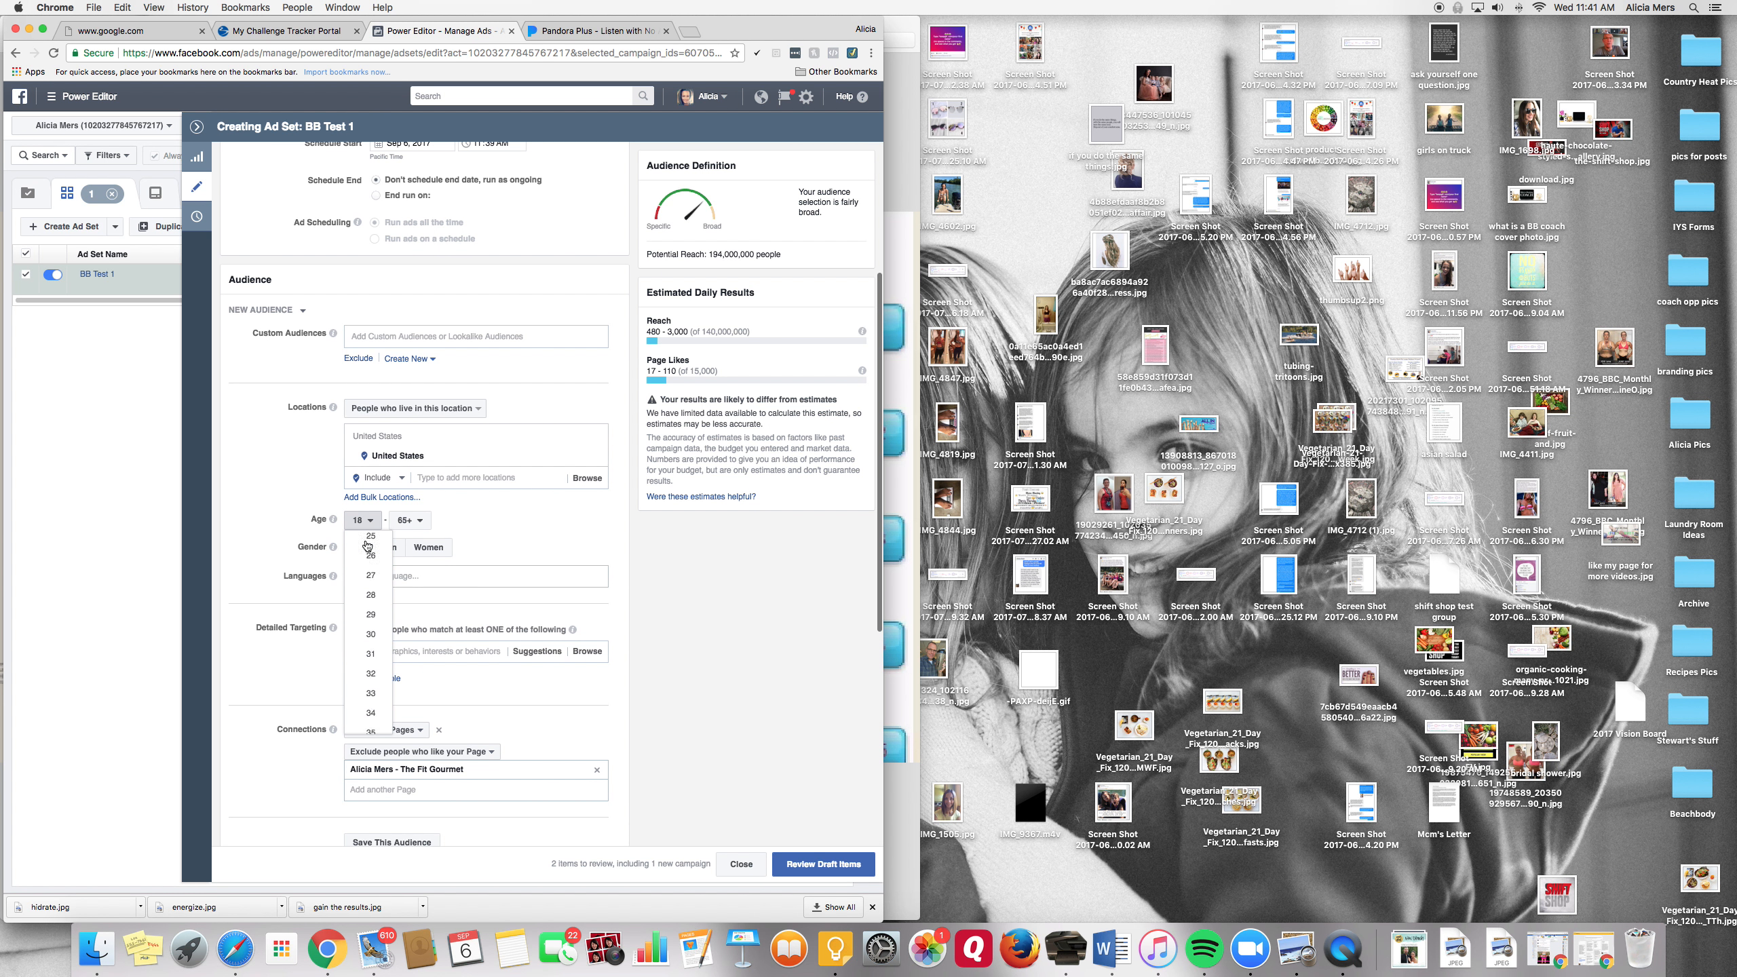
scroll(368, 551, down, 1)
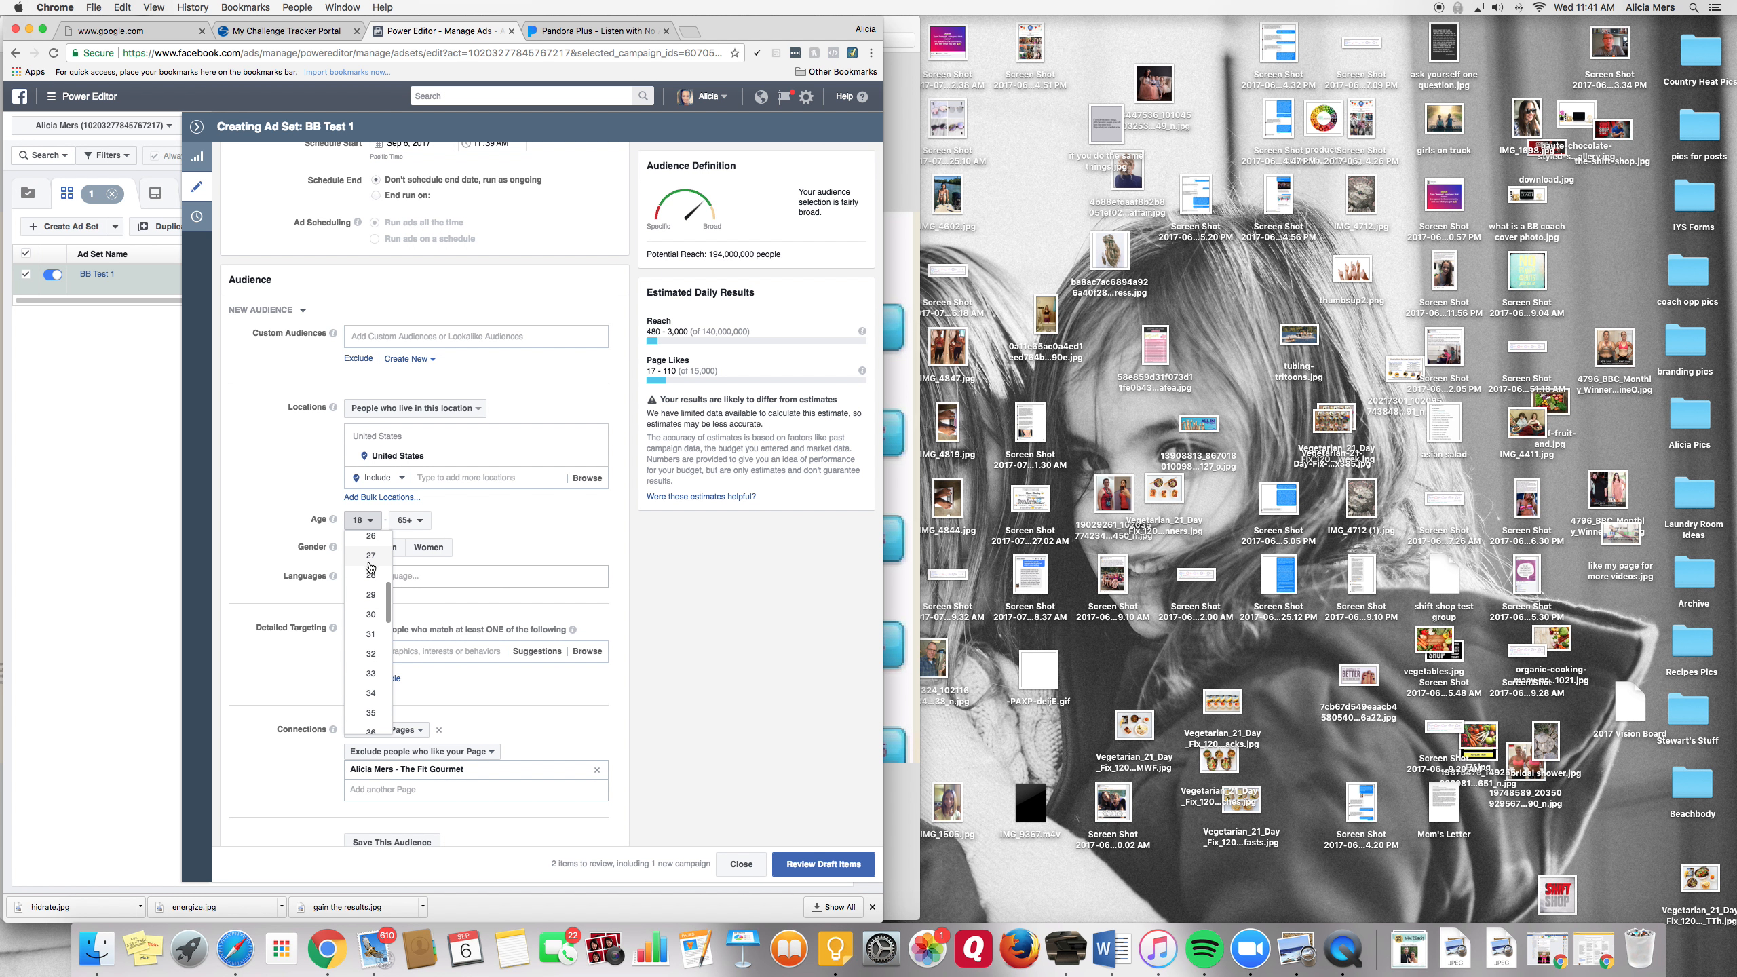
scroll(369, 567, up, 1)
click(369, 541)
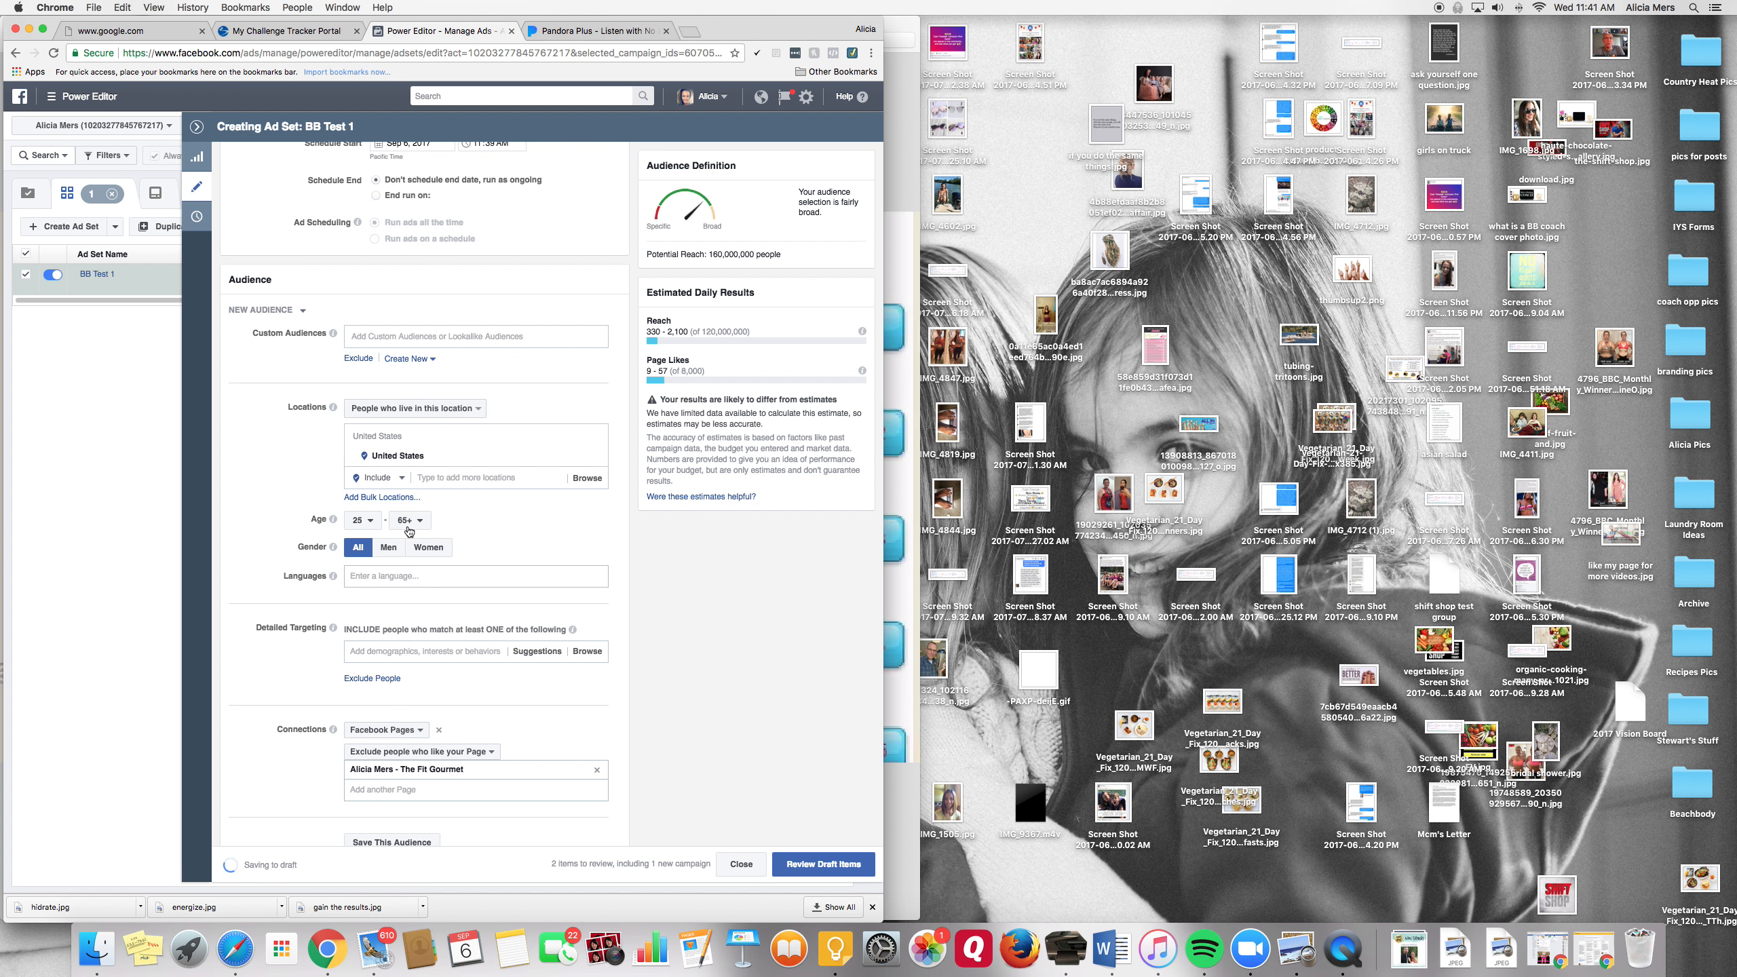
click(409, 521)
scroll(415, 616, up, 5)
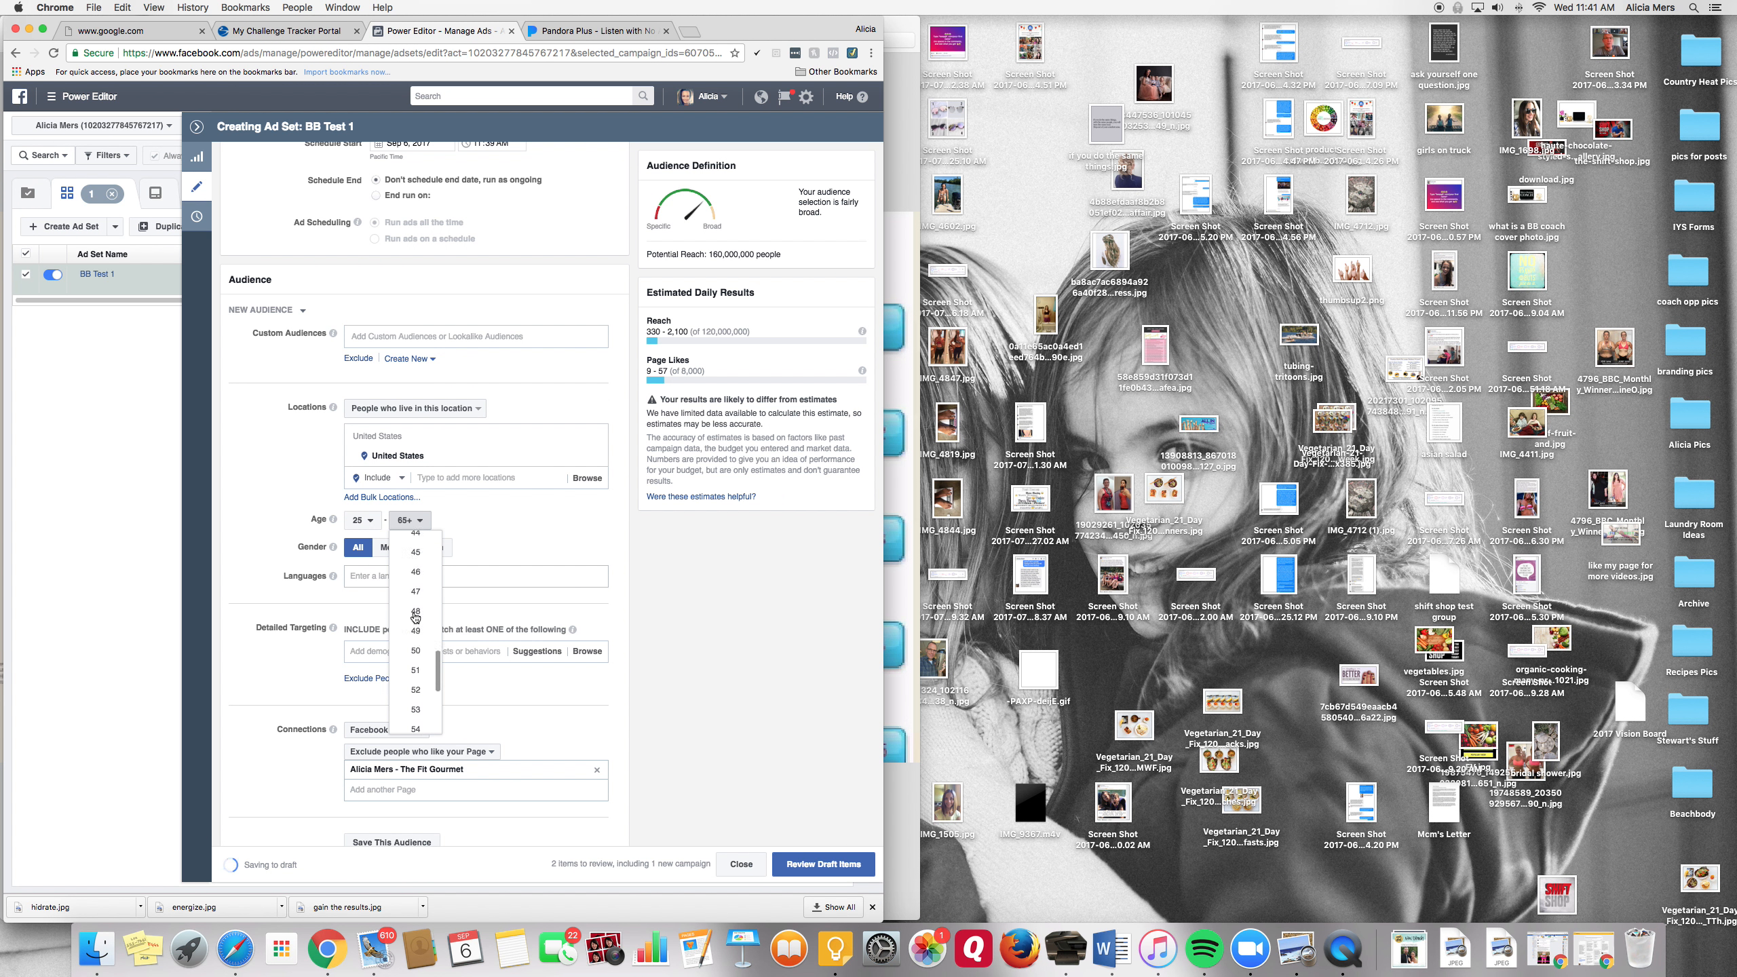
scroll(415, 616, up, 4)
click(413, 609)
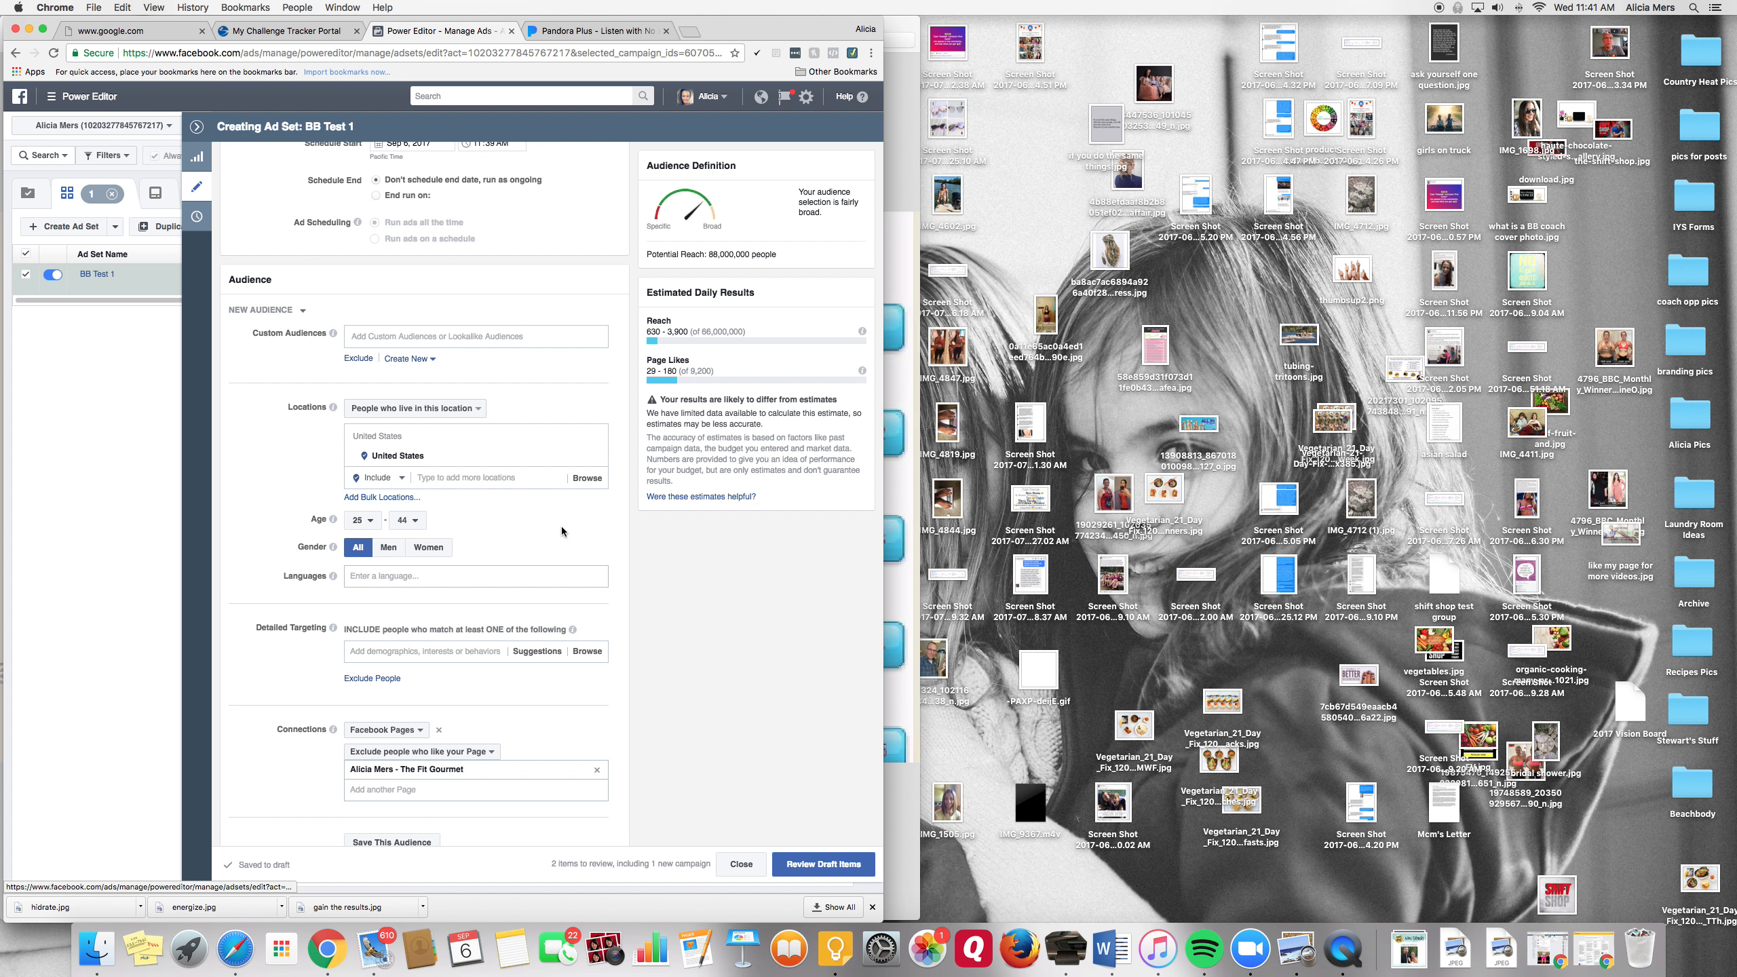
click(430, 547)
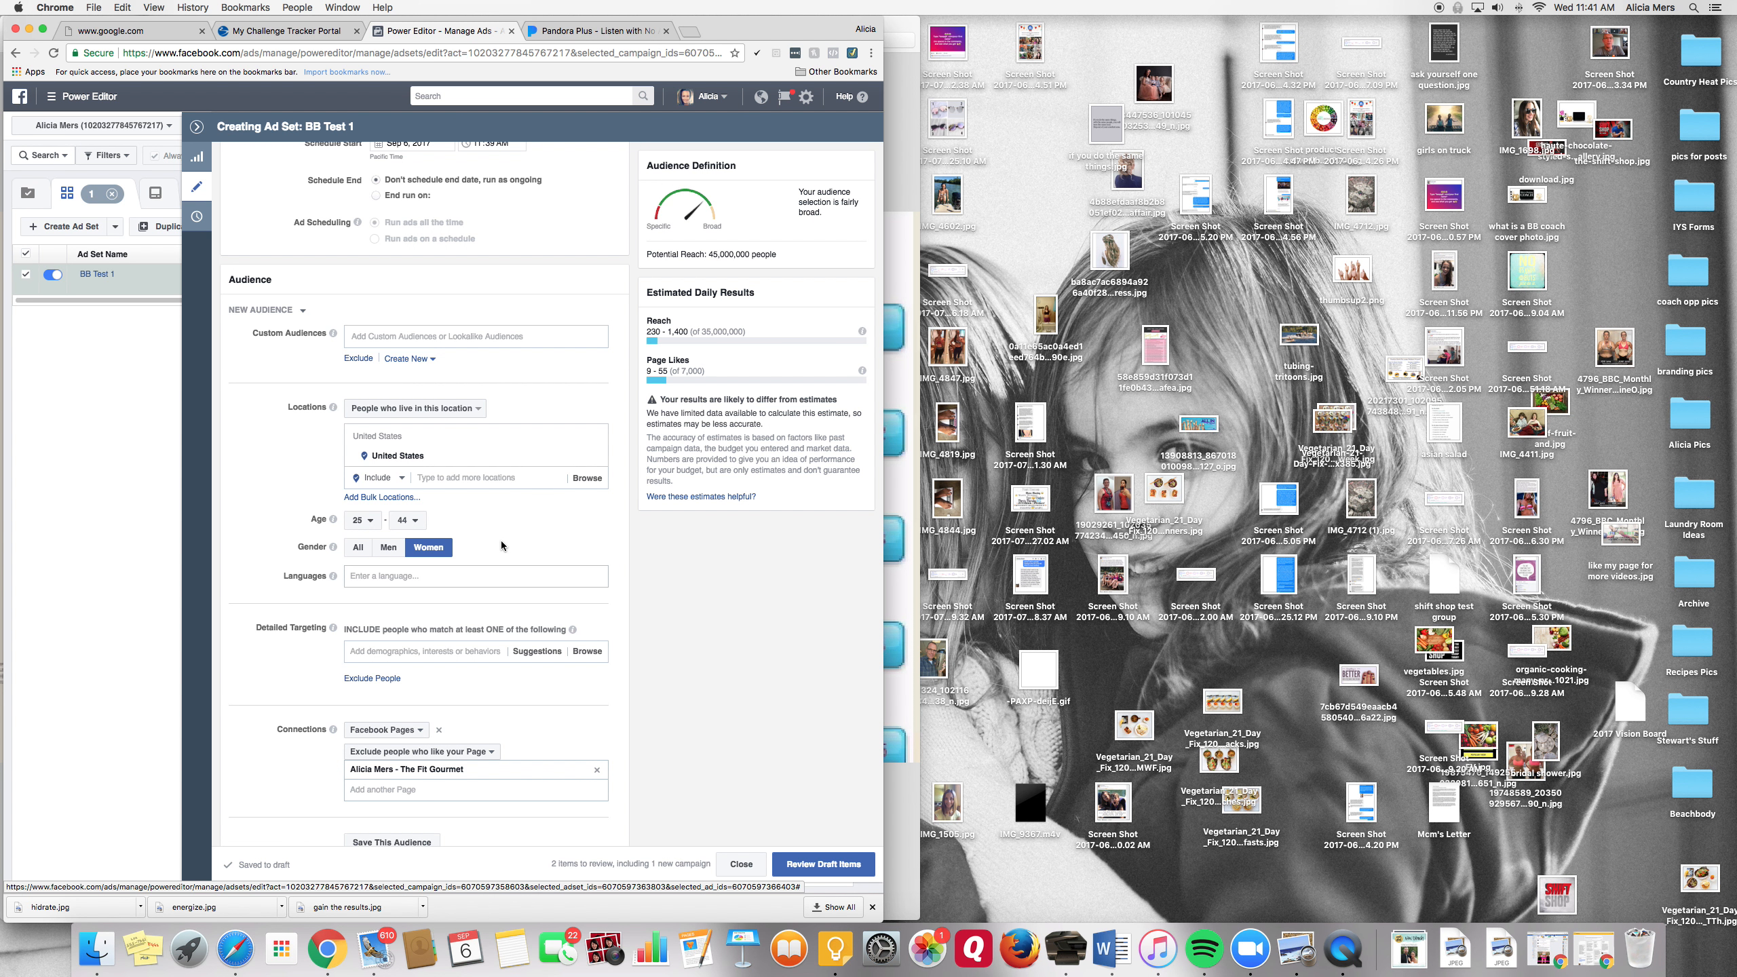
- Add the interests Autumn Calabrese and Chalene Johnson to the ad set's detailed targeting
scroll(502, 543, down, 1)
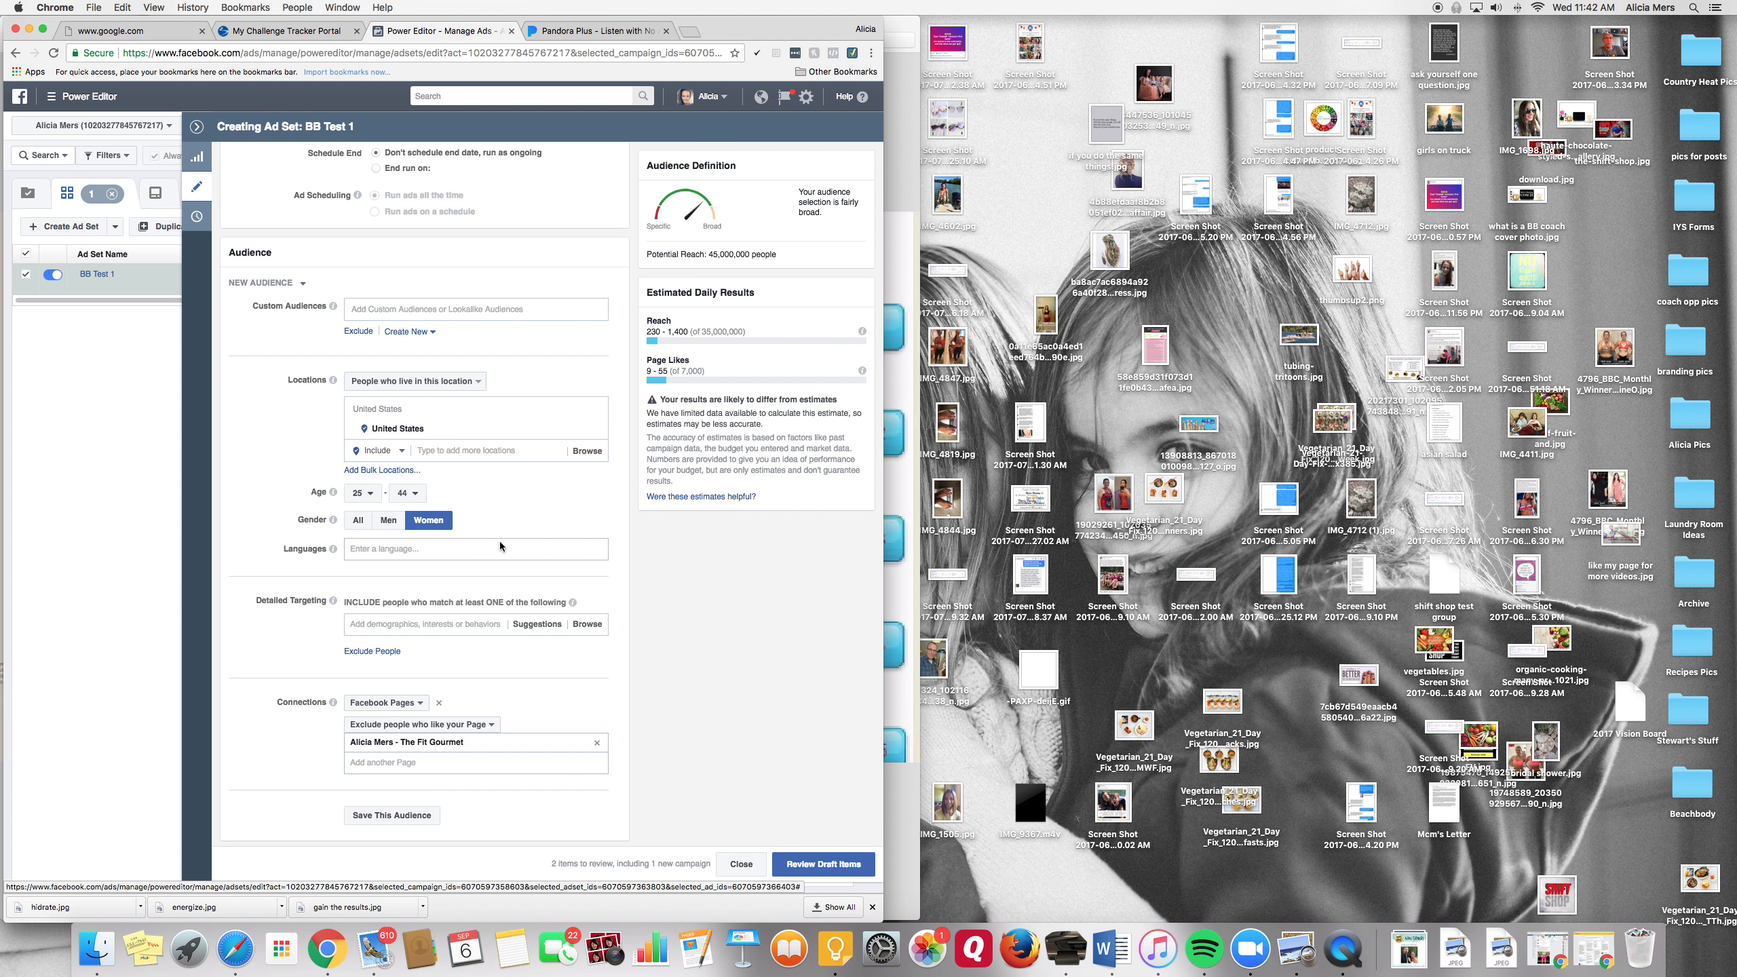
click(453, 627)
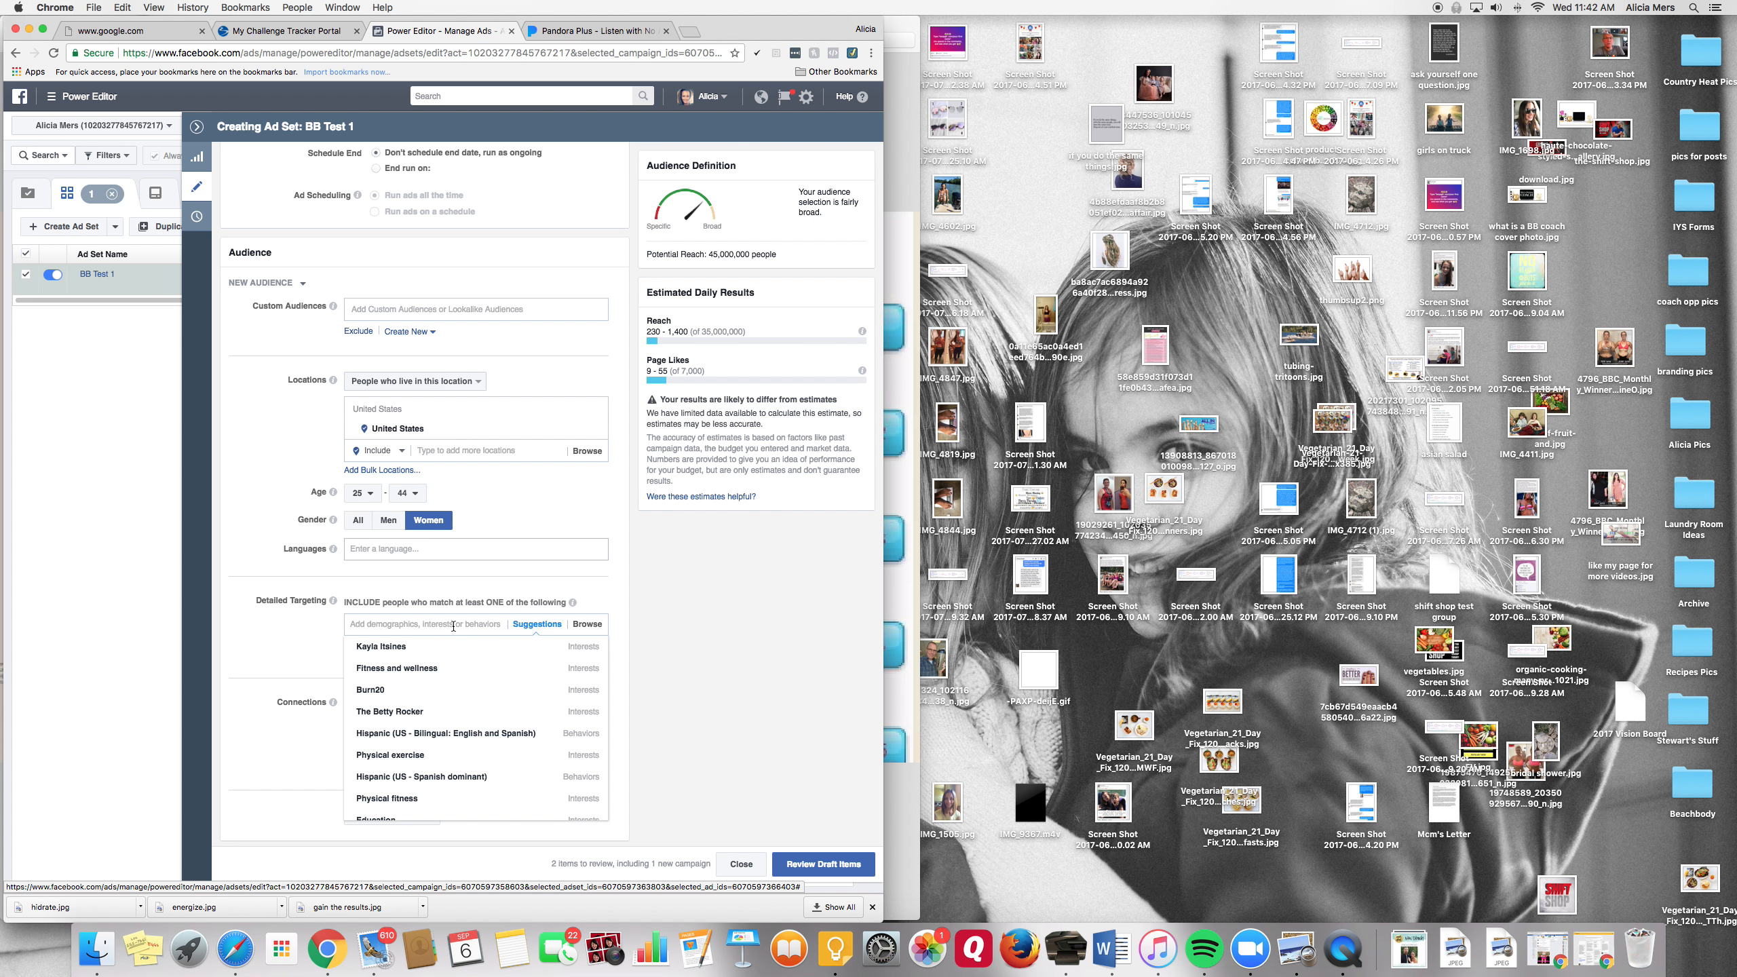
text(Autumn)
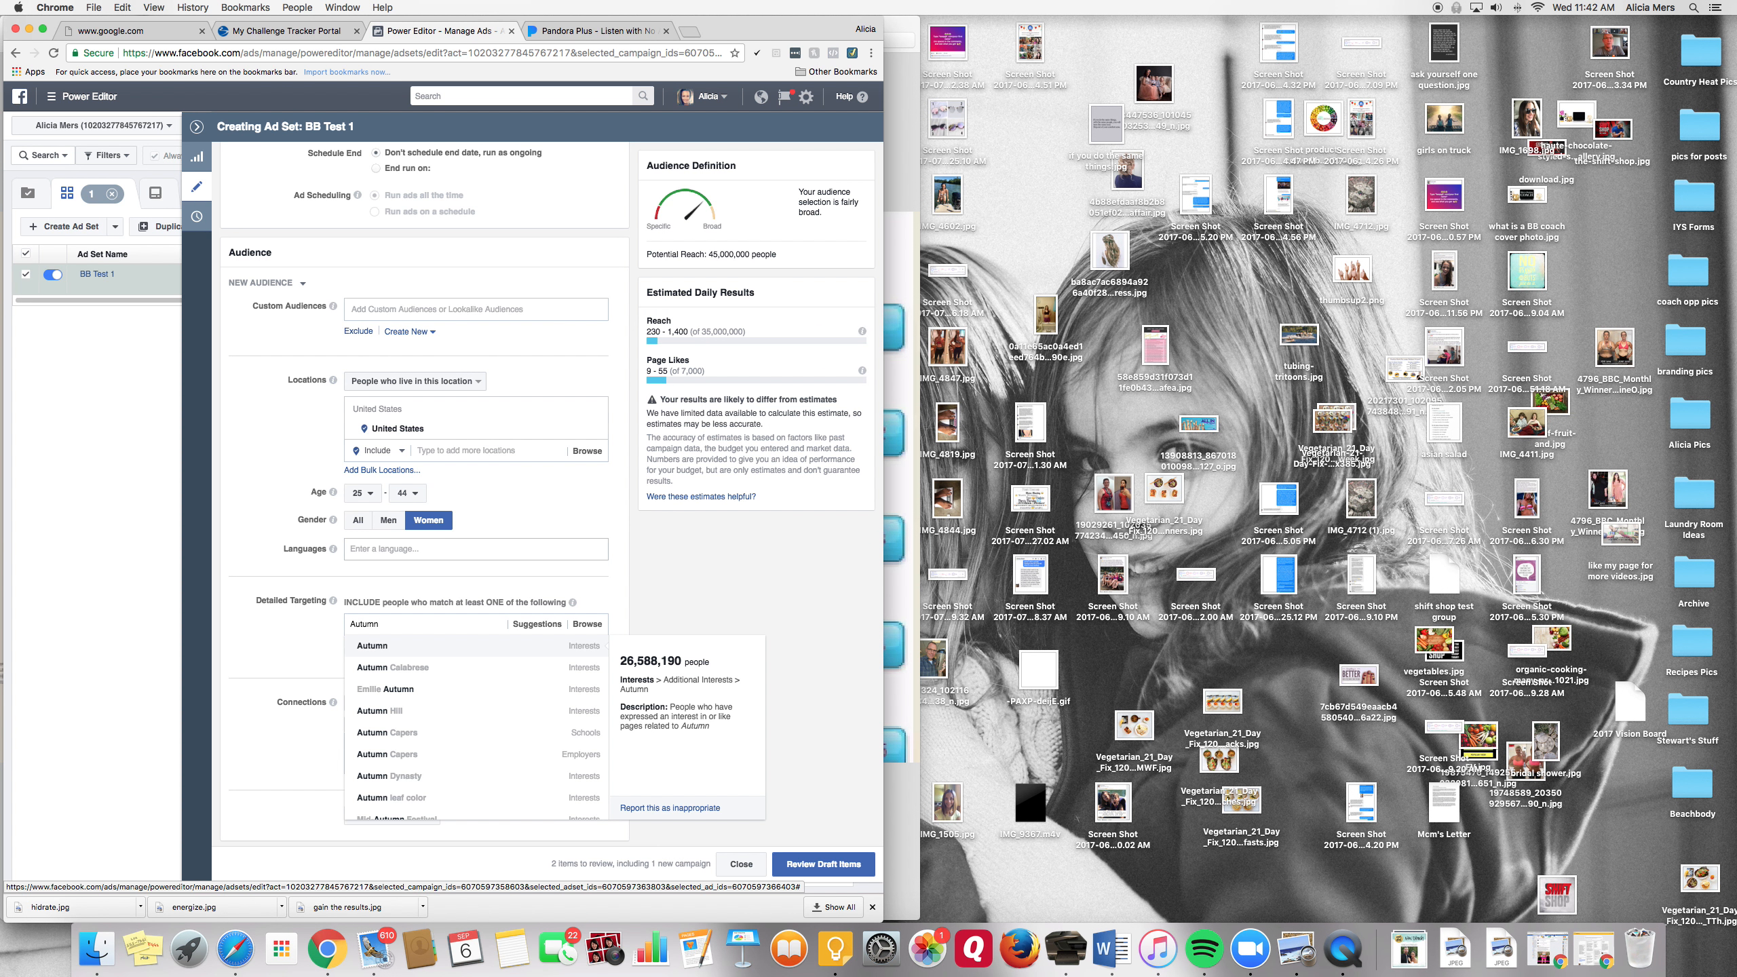
click(442, 666)
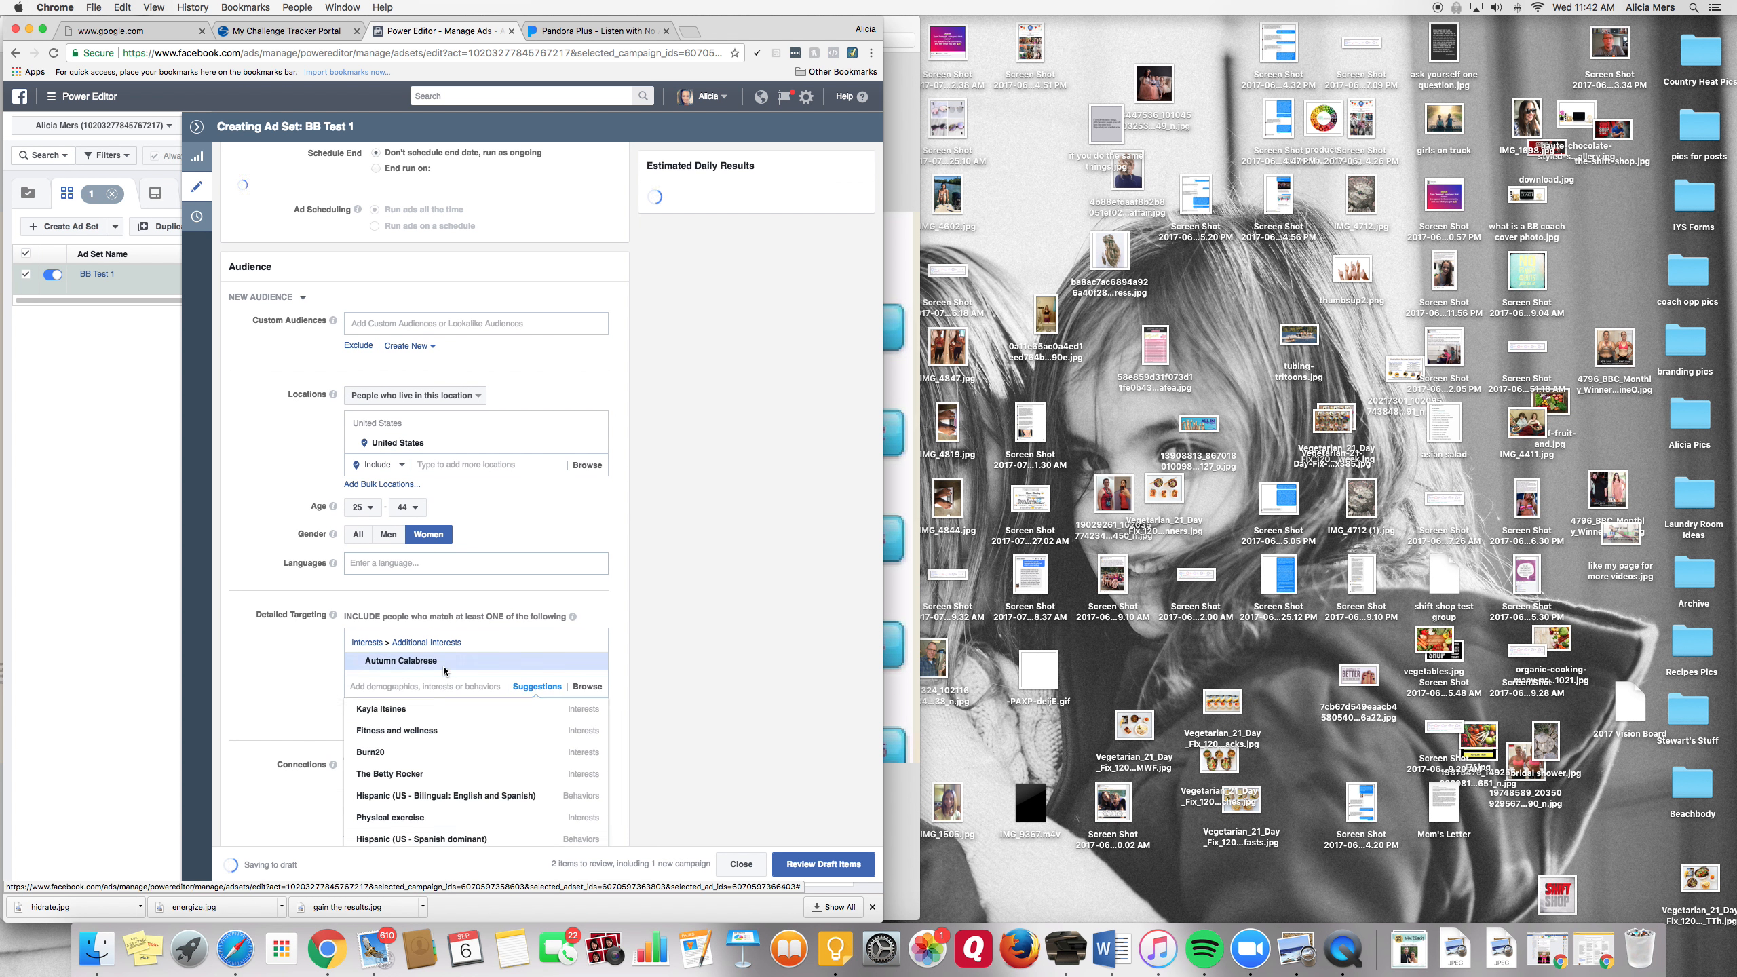
text(Chalene)
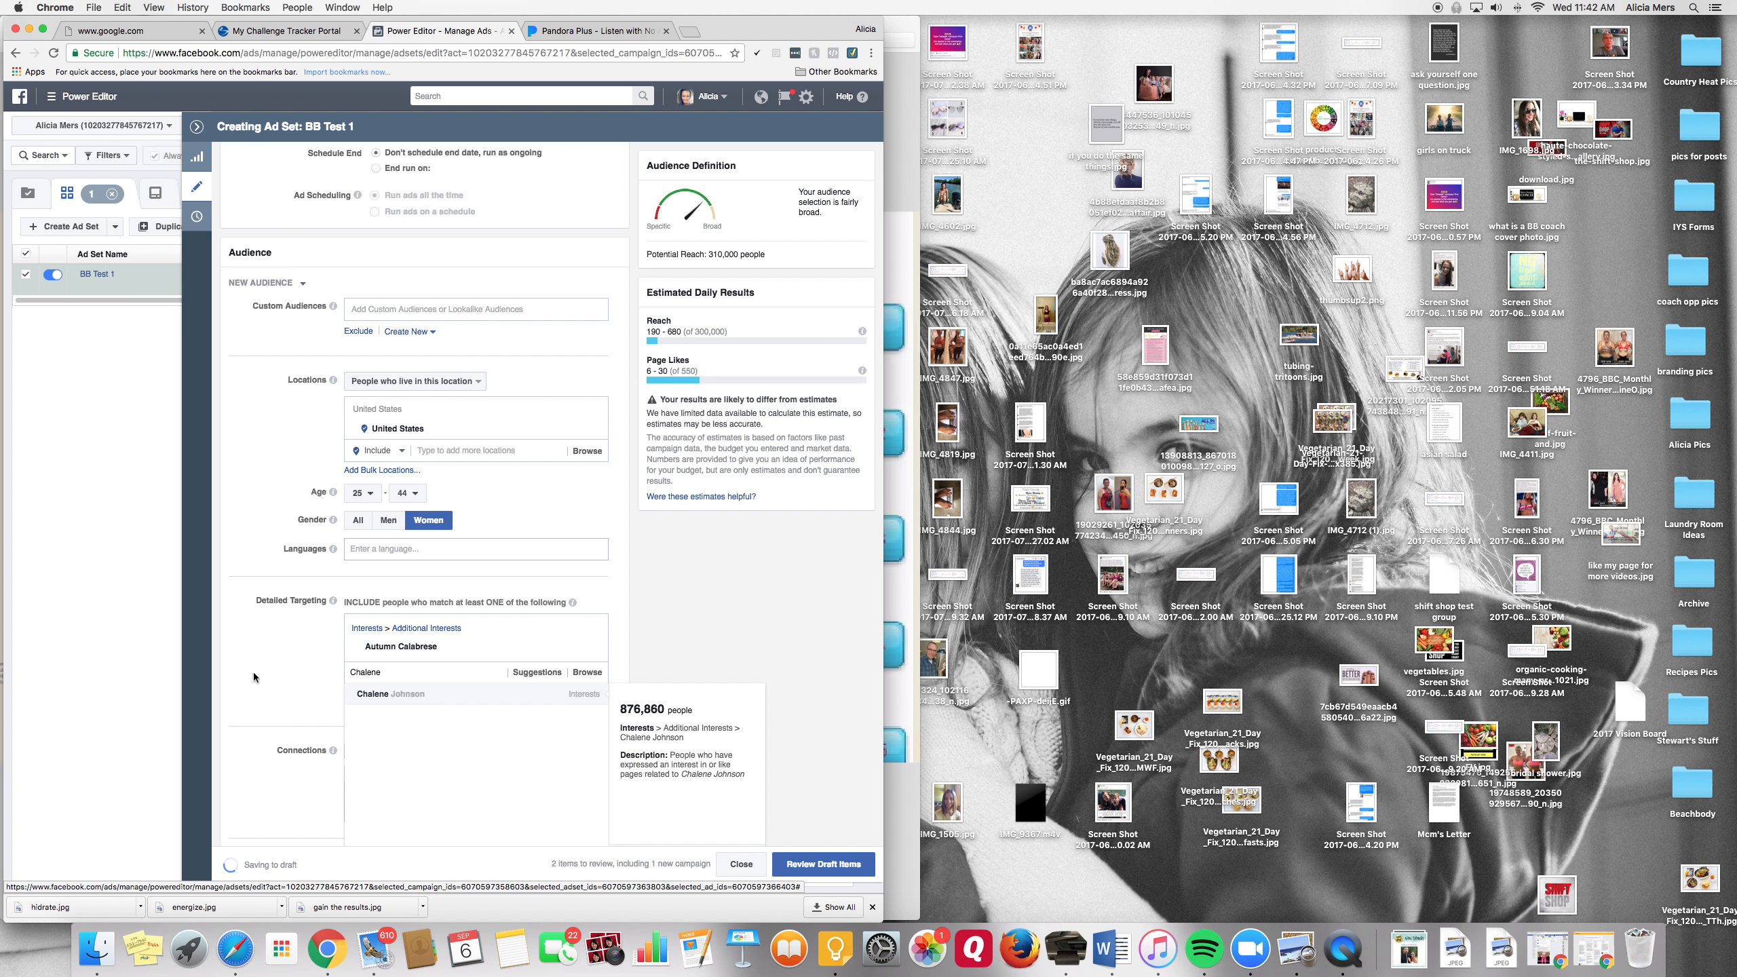
click(369, 695)
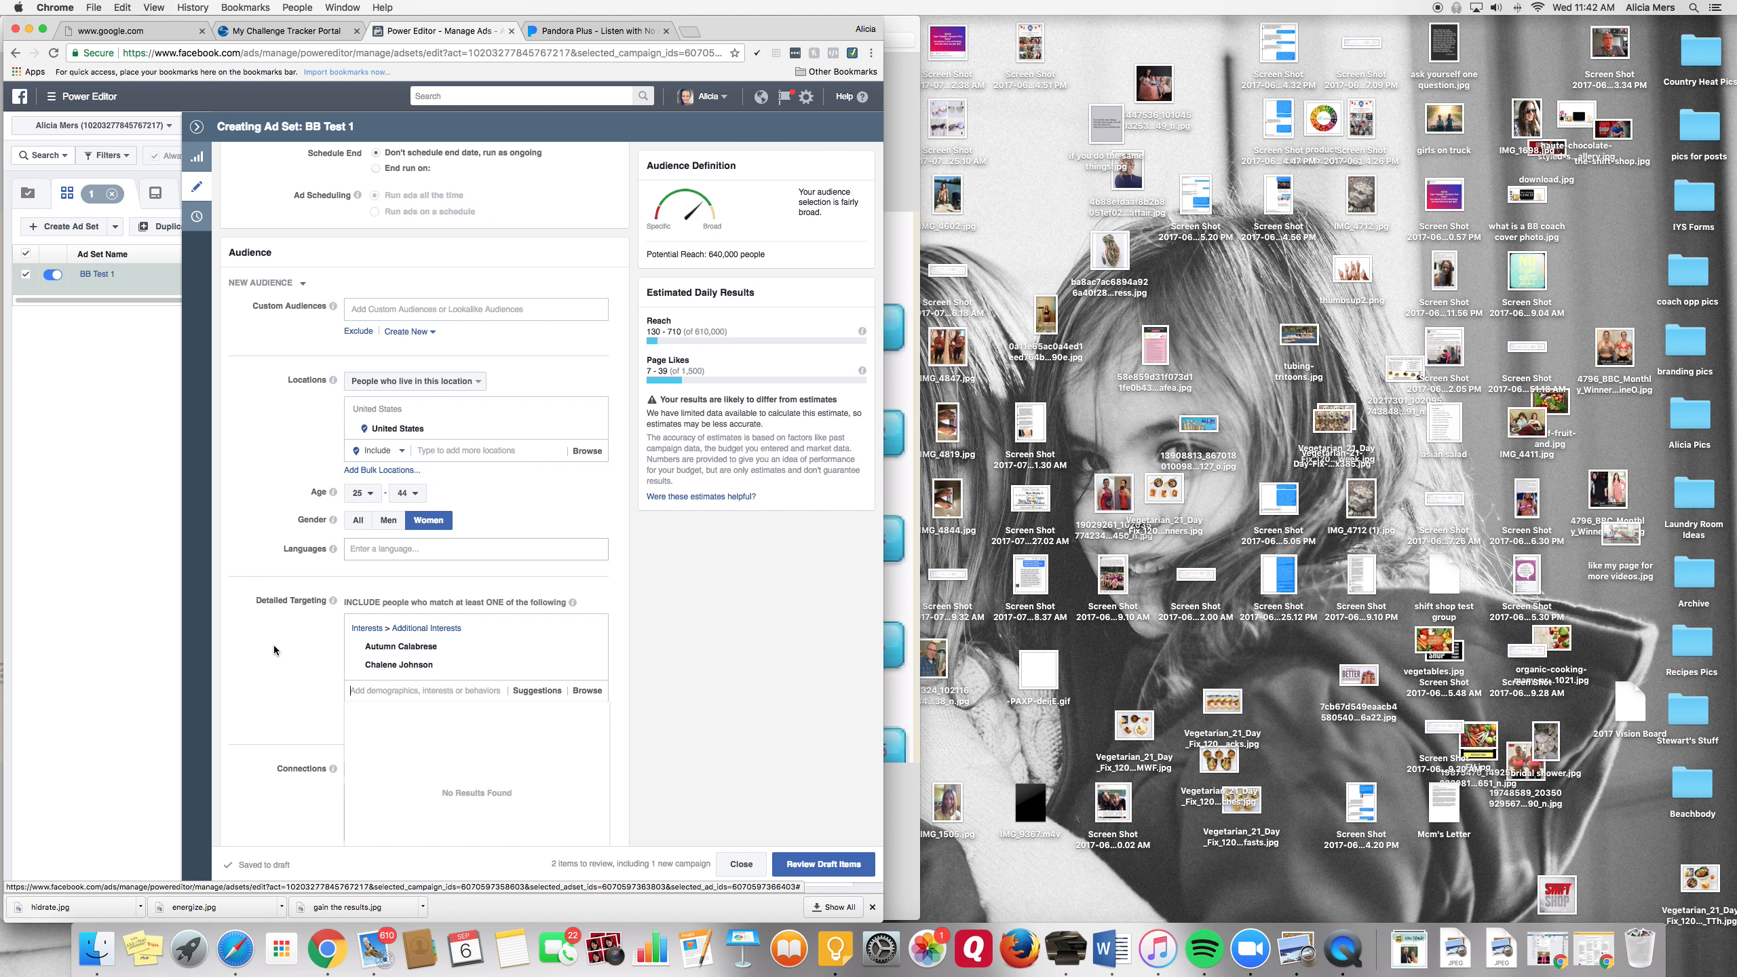
click(275, 647)
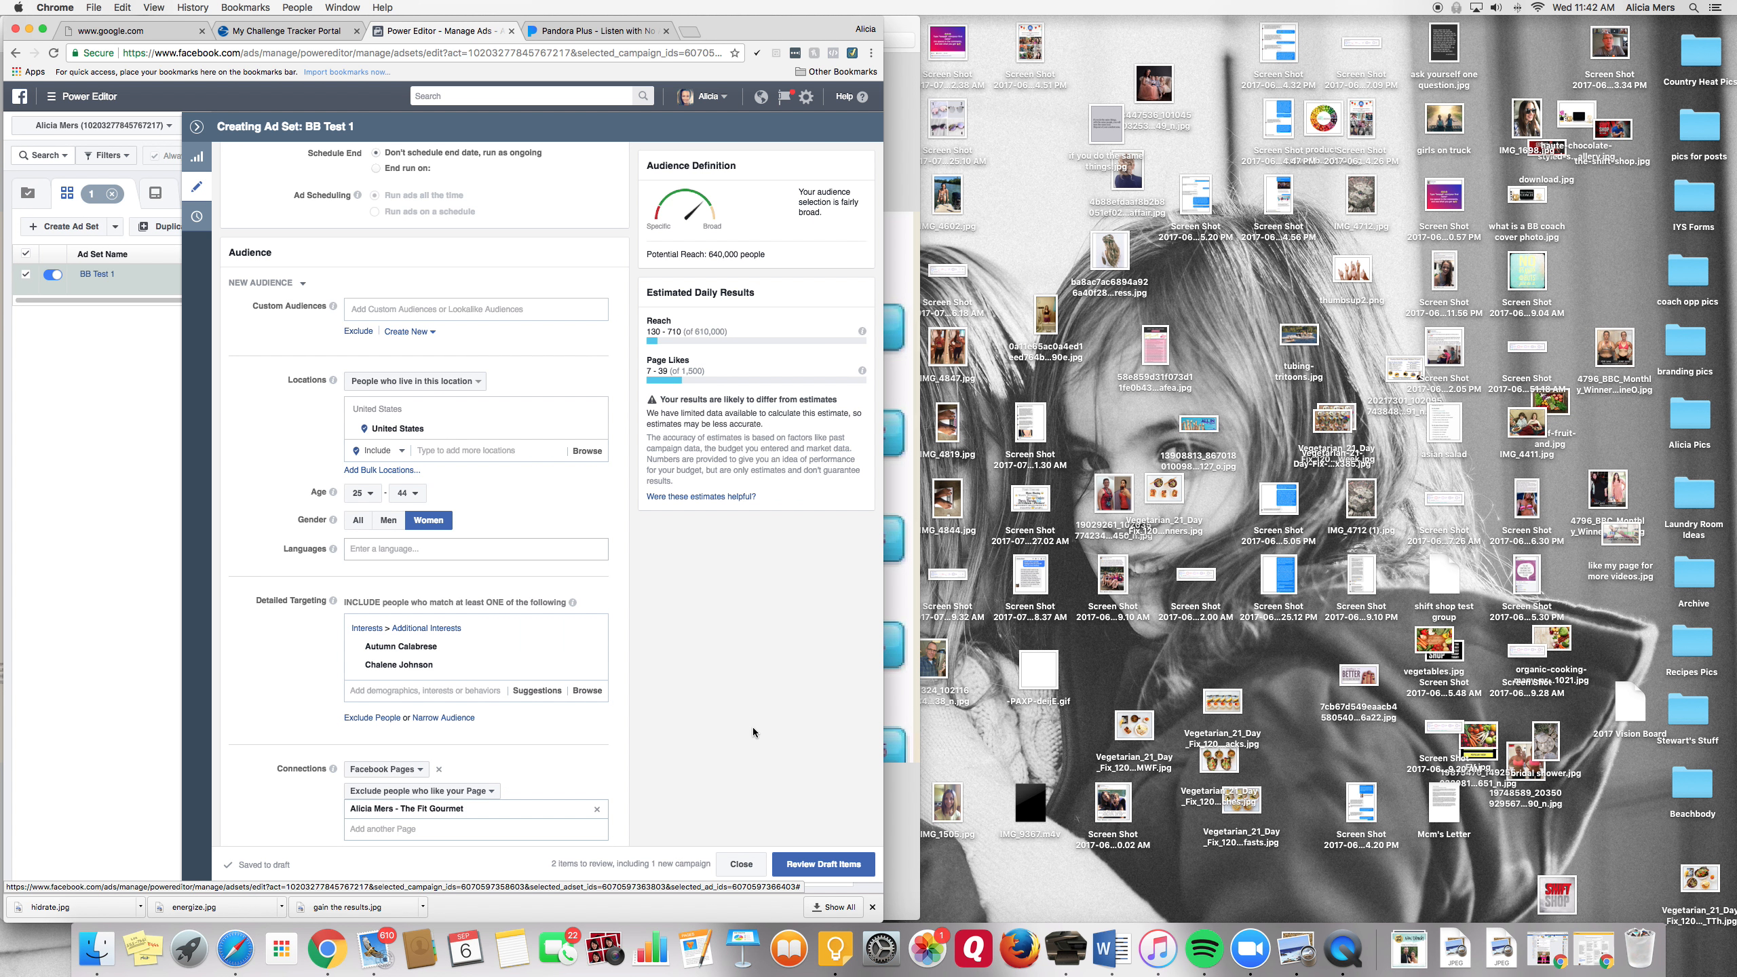
- Switch the ad set's placement to Edit Placements and restrict the device types to Mobile Only
scroll(725, 729, down, 1)
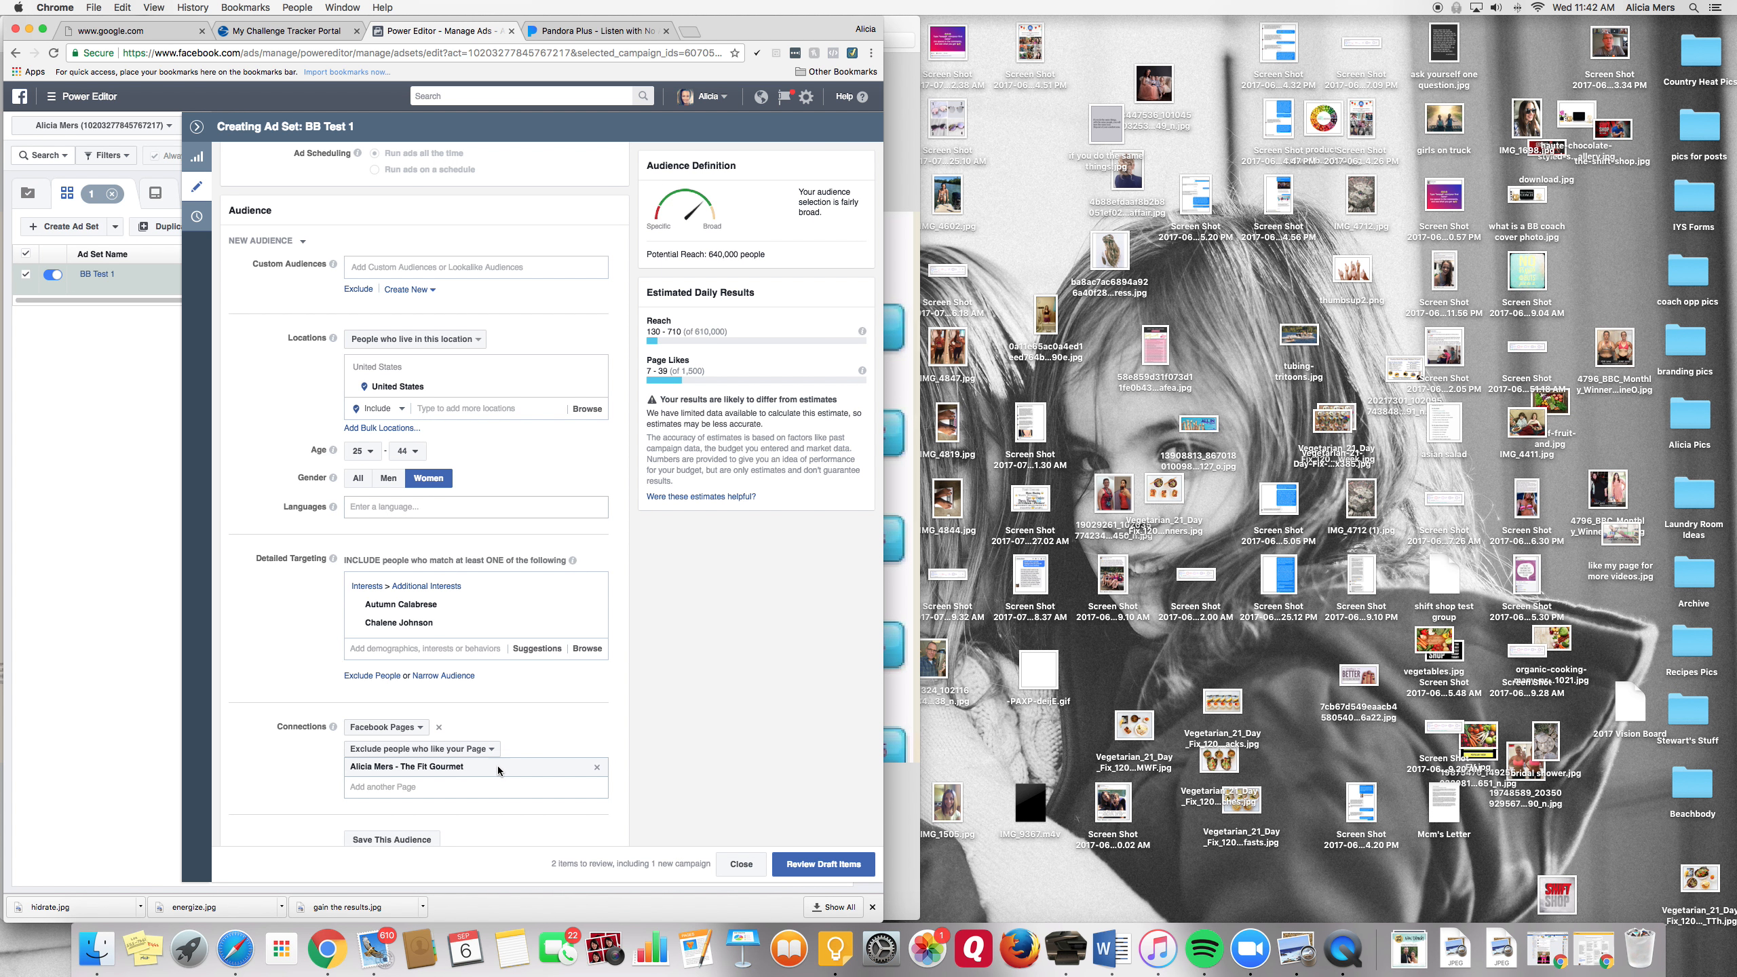
scroll(658, 761, up, 5)
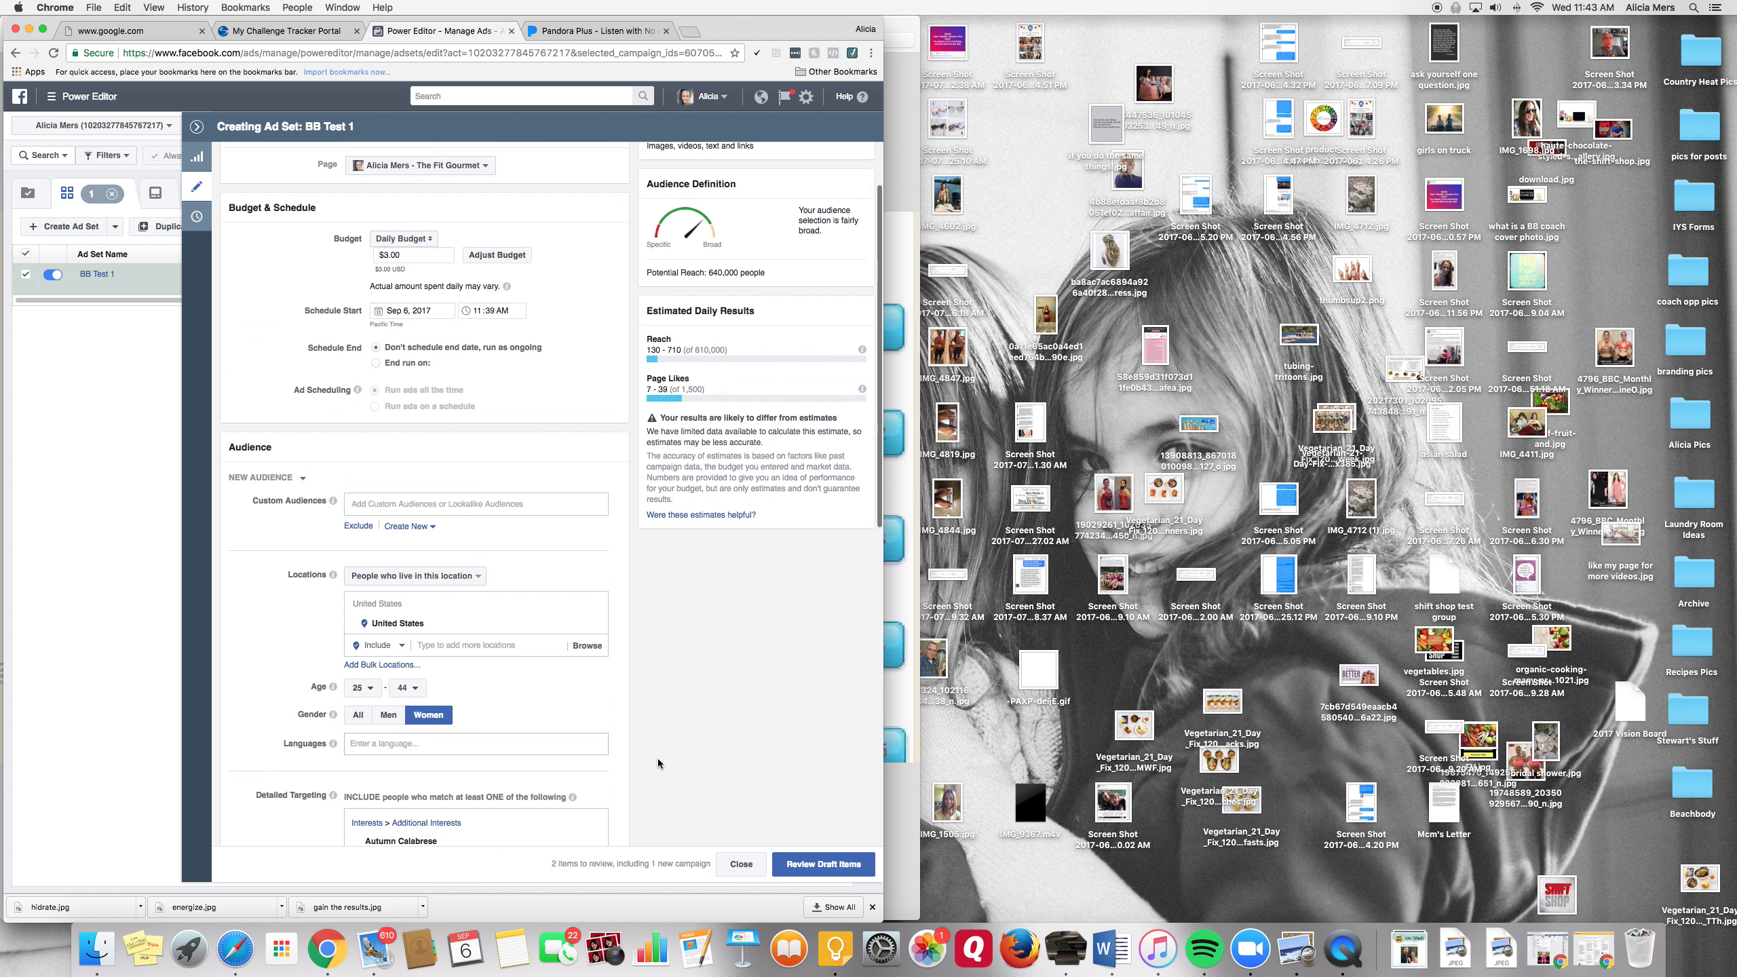
scroll(656, 760, up, 2)
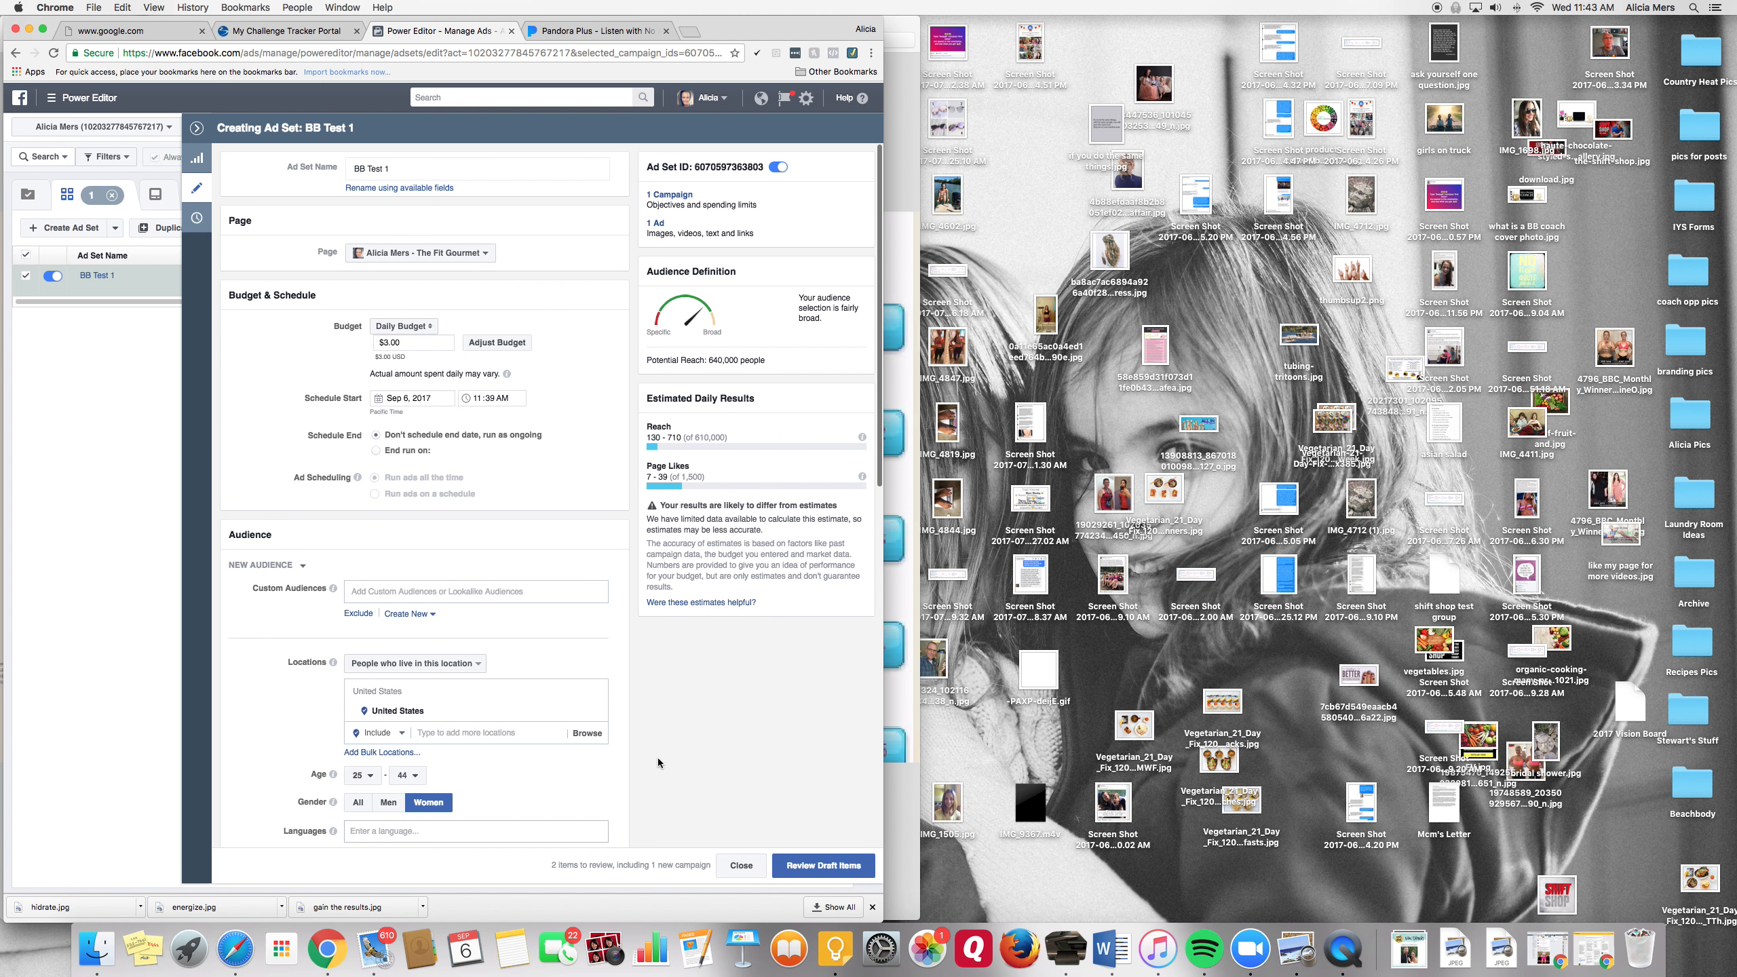
scroll(657, 759, down, 10)
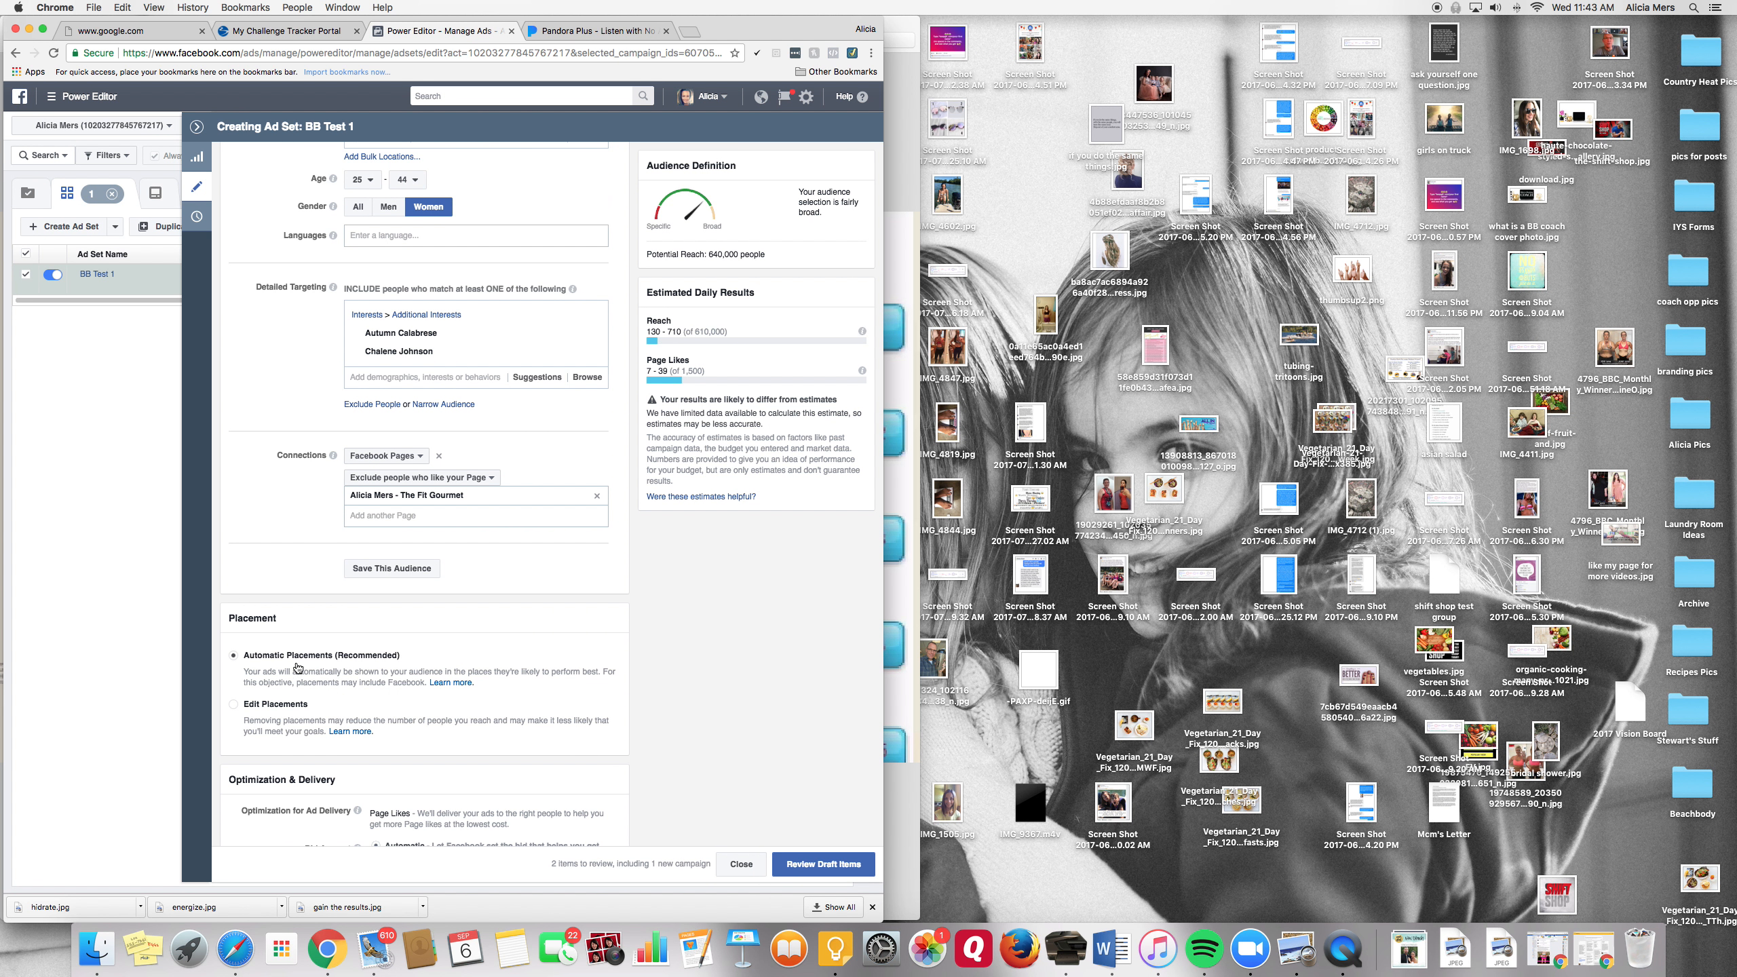
click(269, 707)
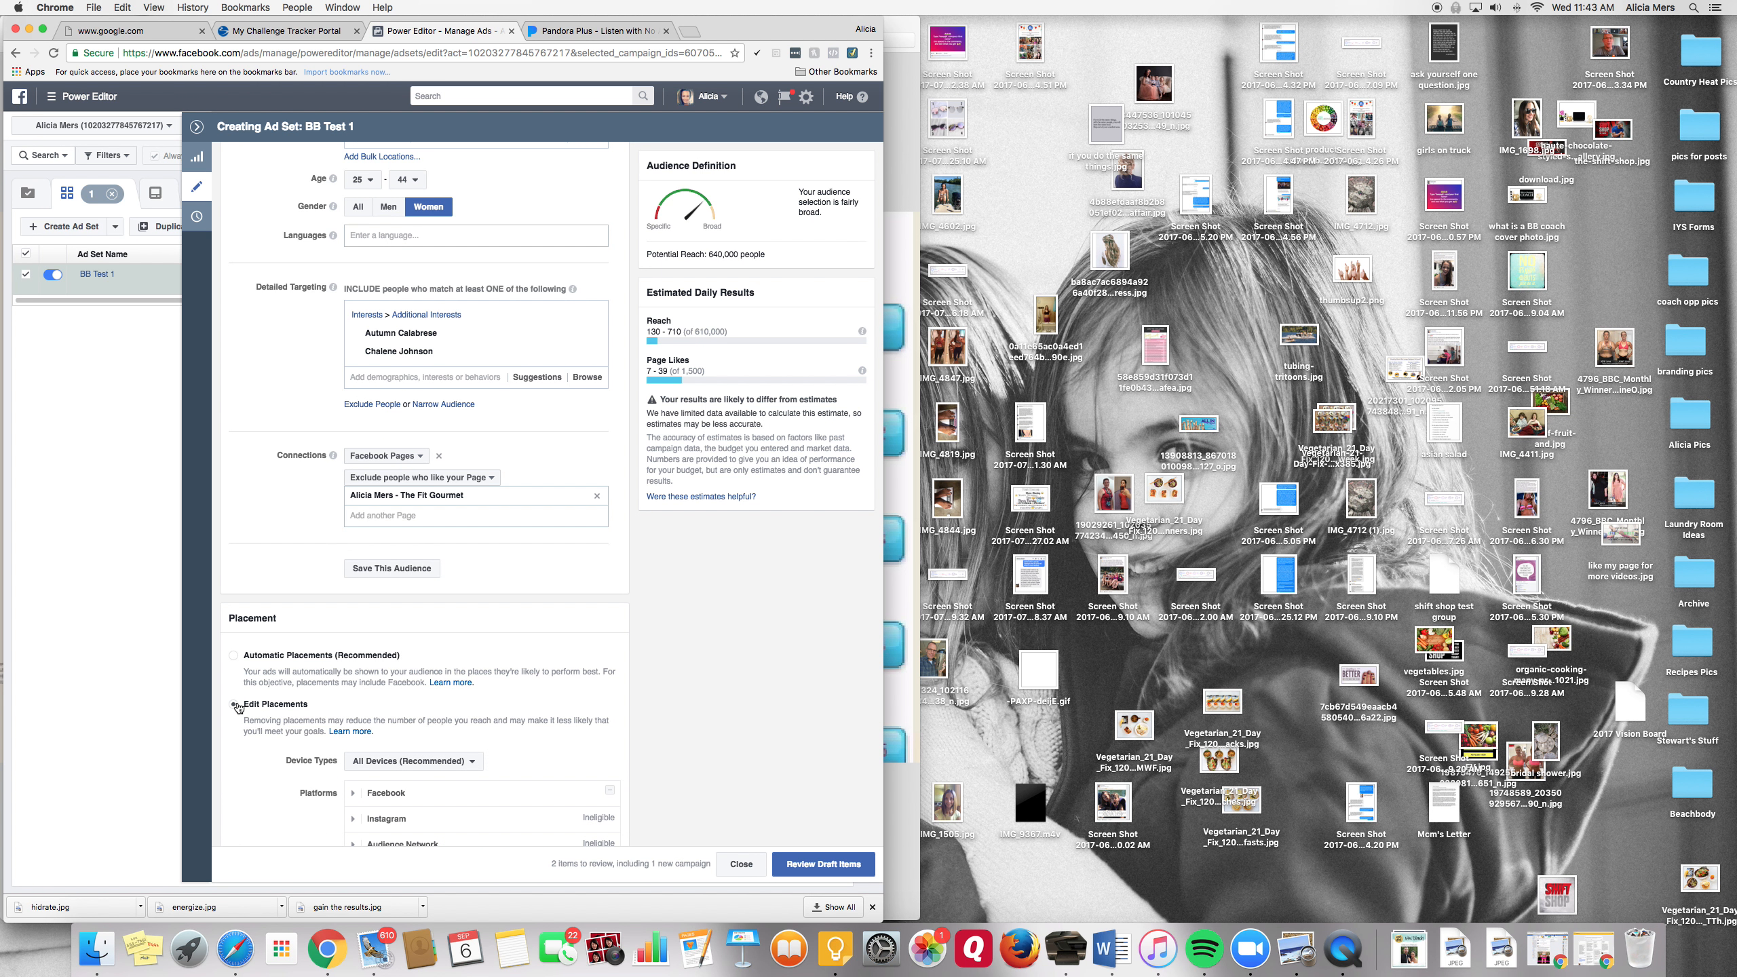
scroll(567, 778, down, 2)
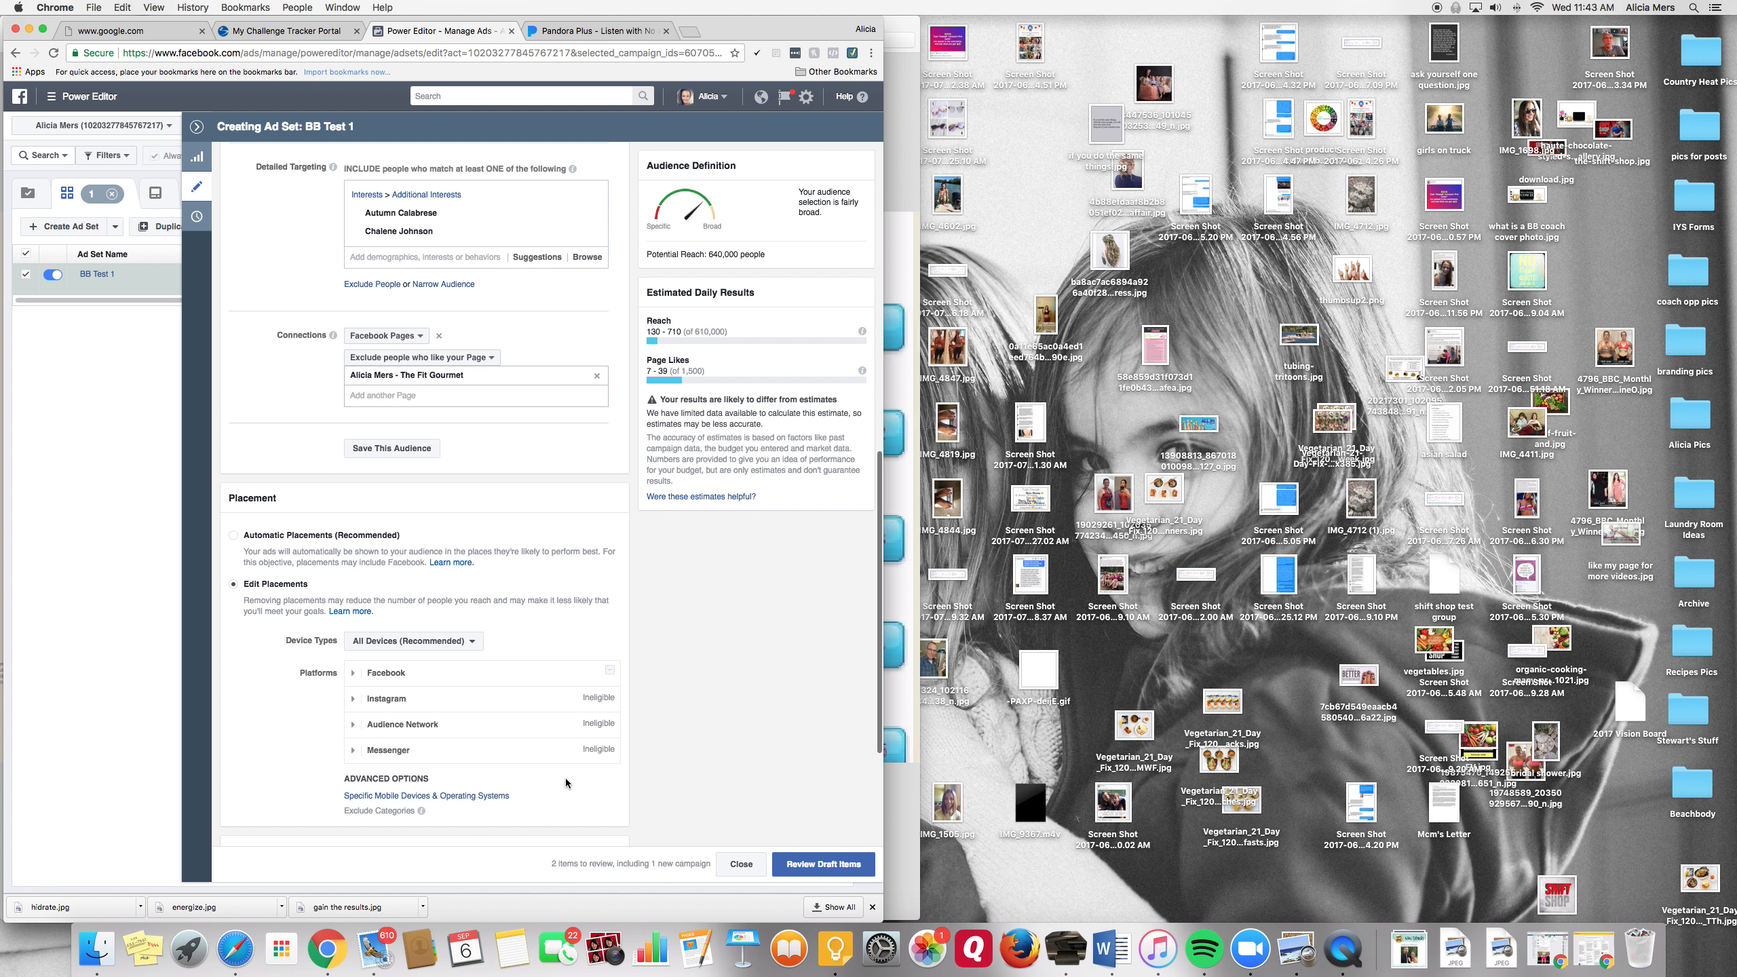
click(466, 643)
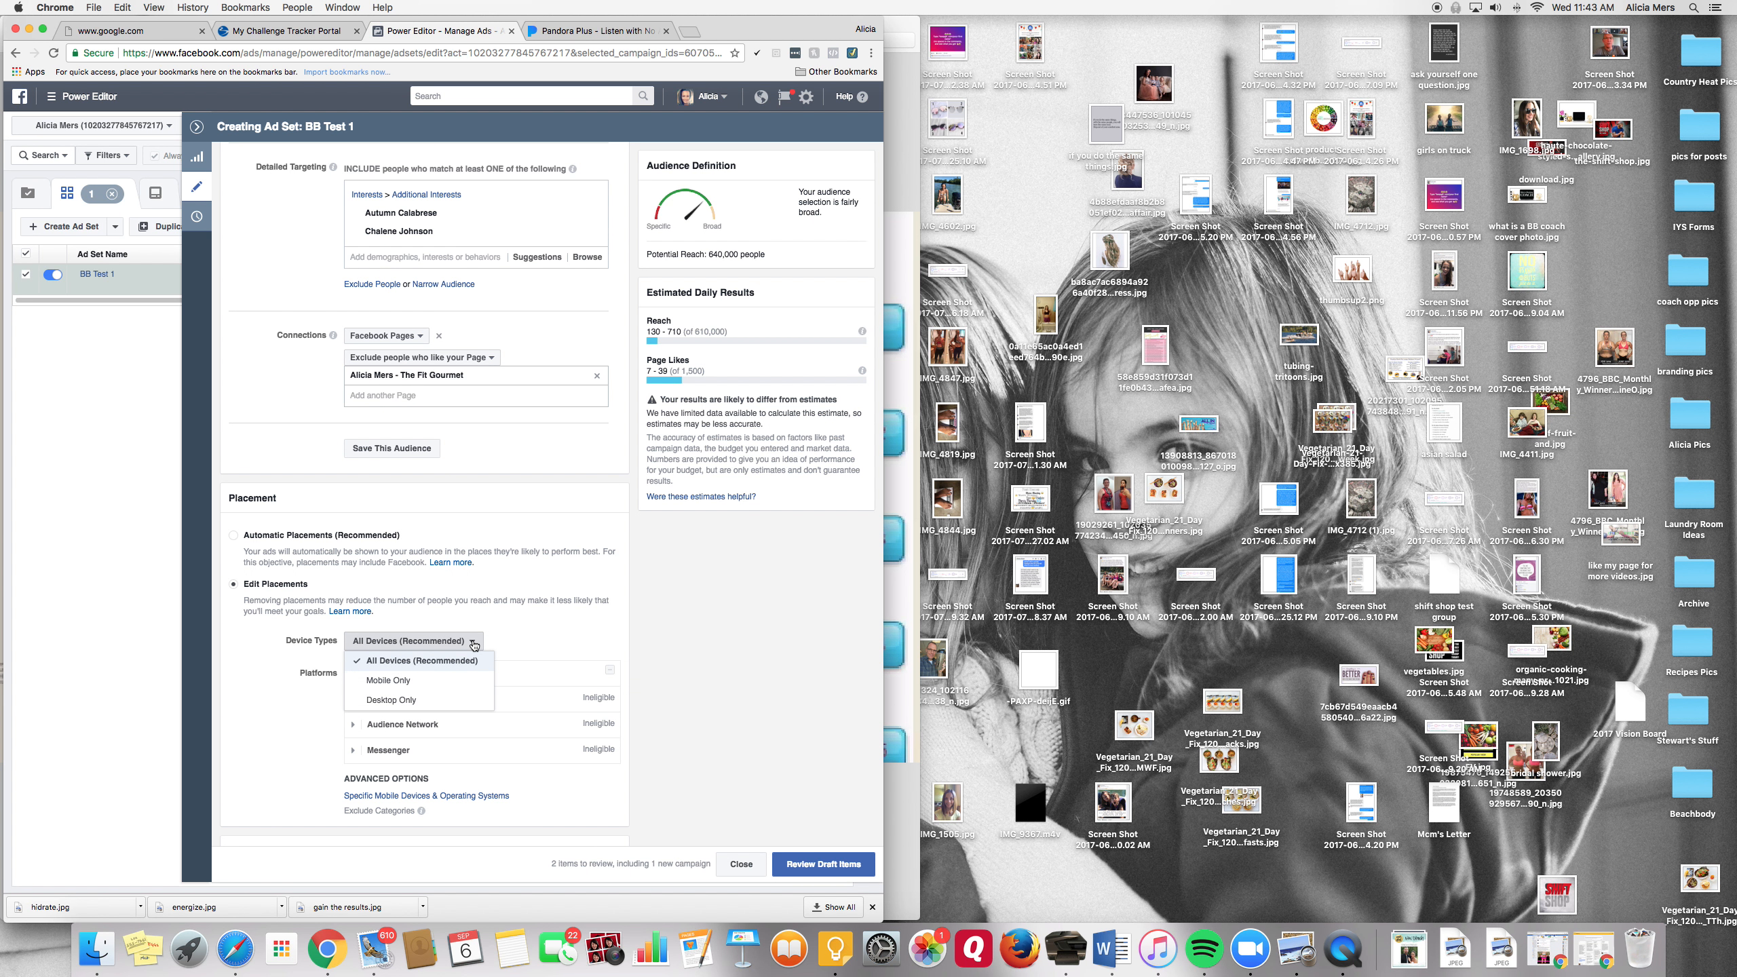
click(413, 682)
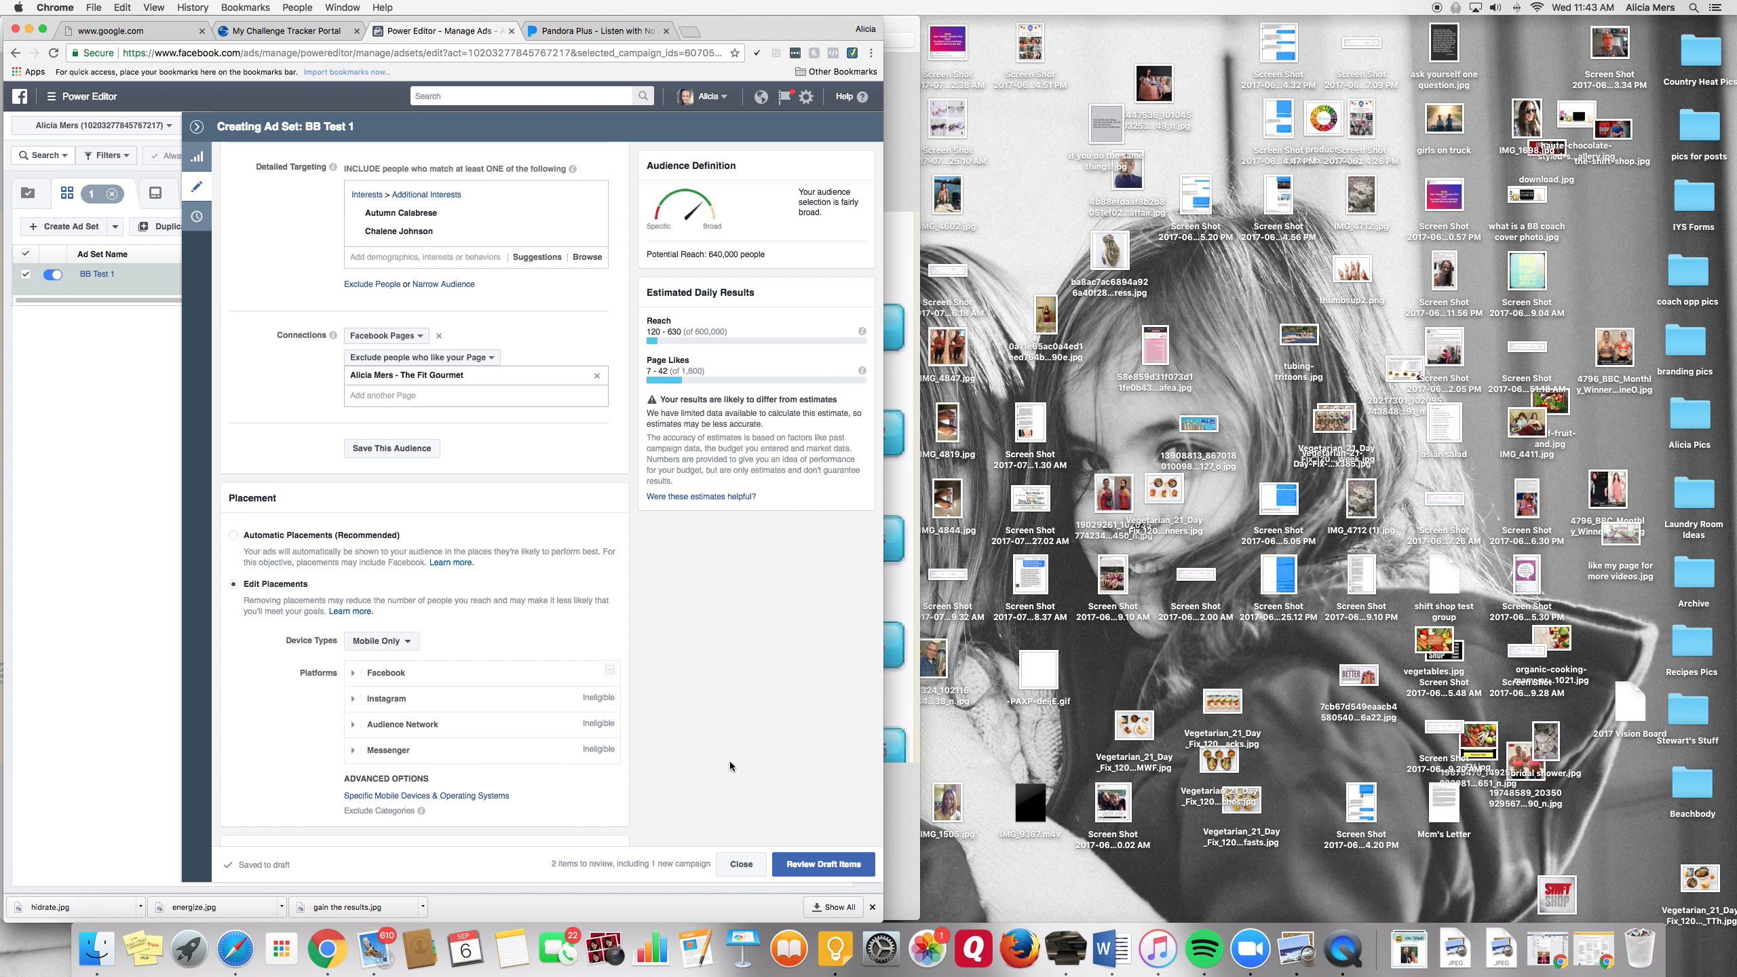
- Review the ad set's optimization and delivery options, budget, schedule, audience, and placement settings
scroll(735, 763, down, 5)
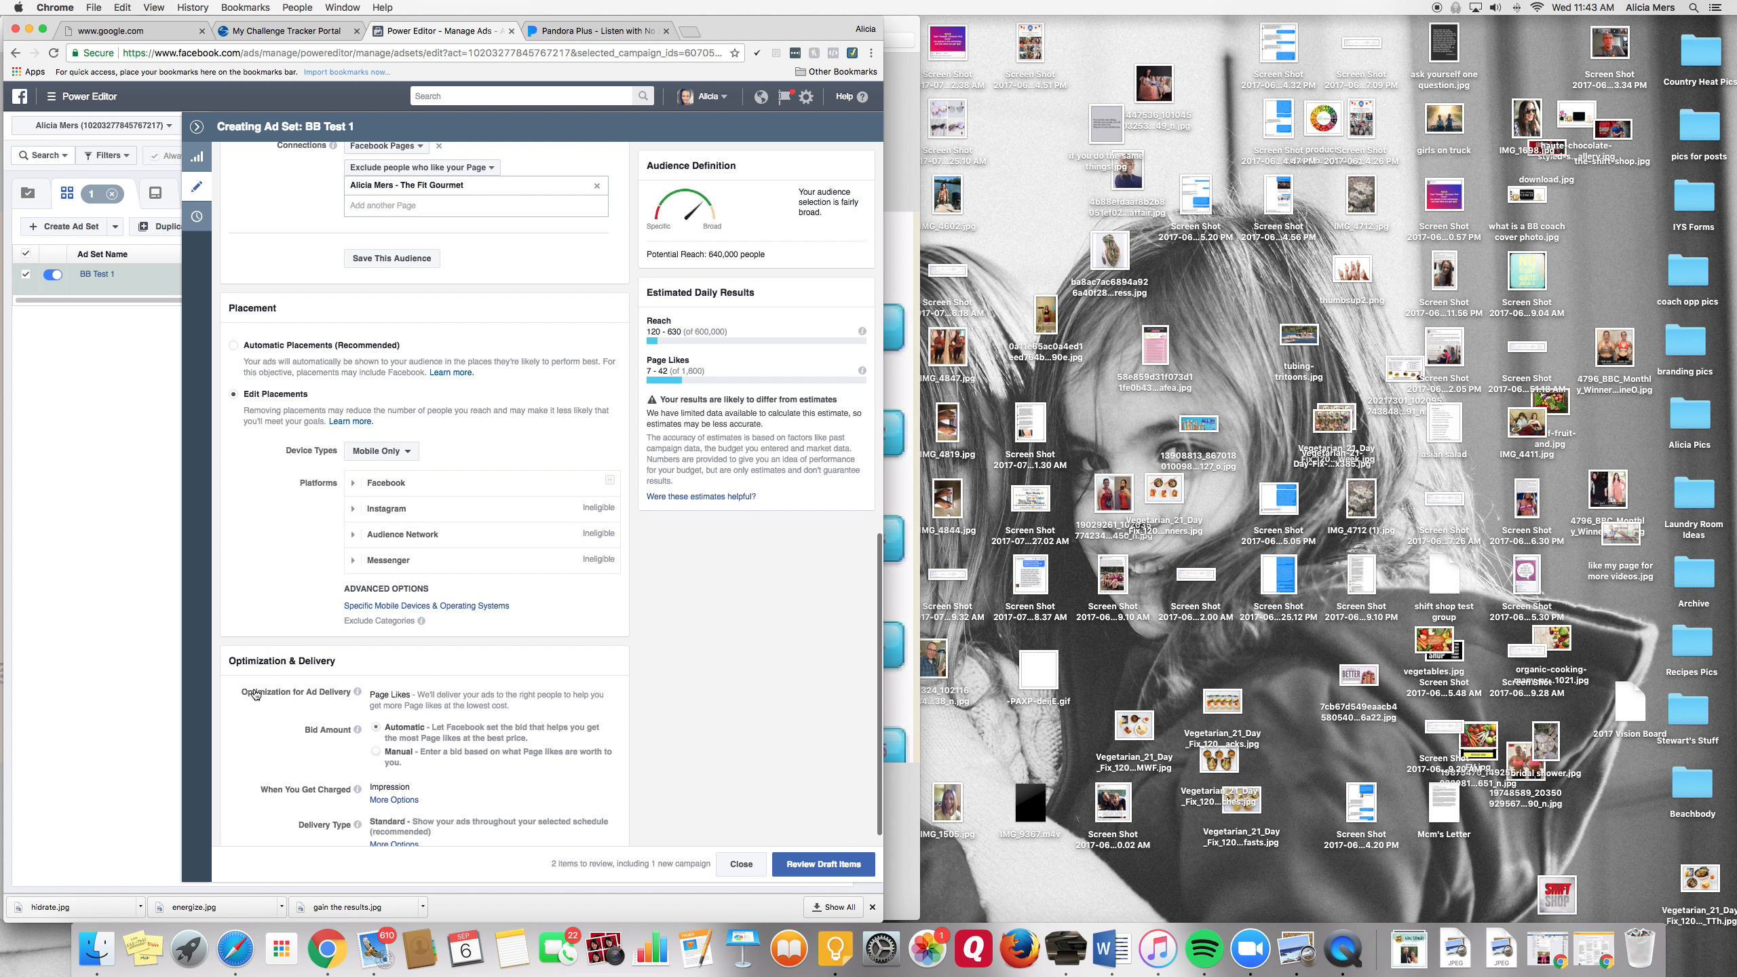
scroll(530, 729, down, 1)
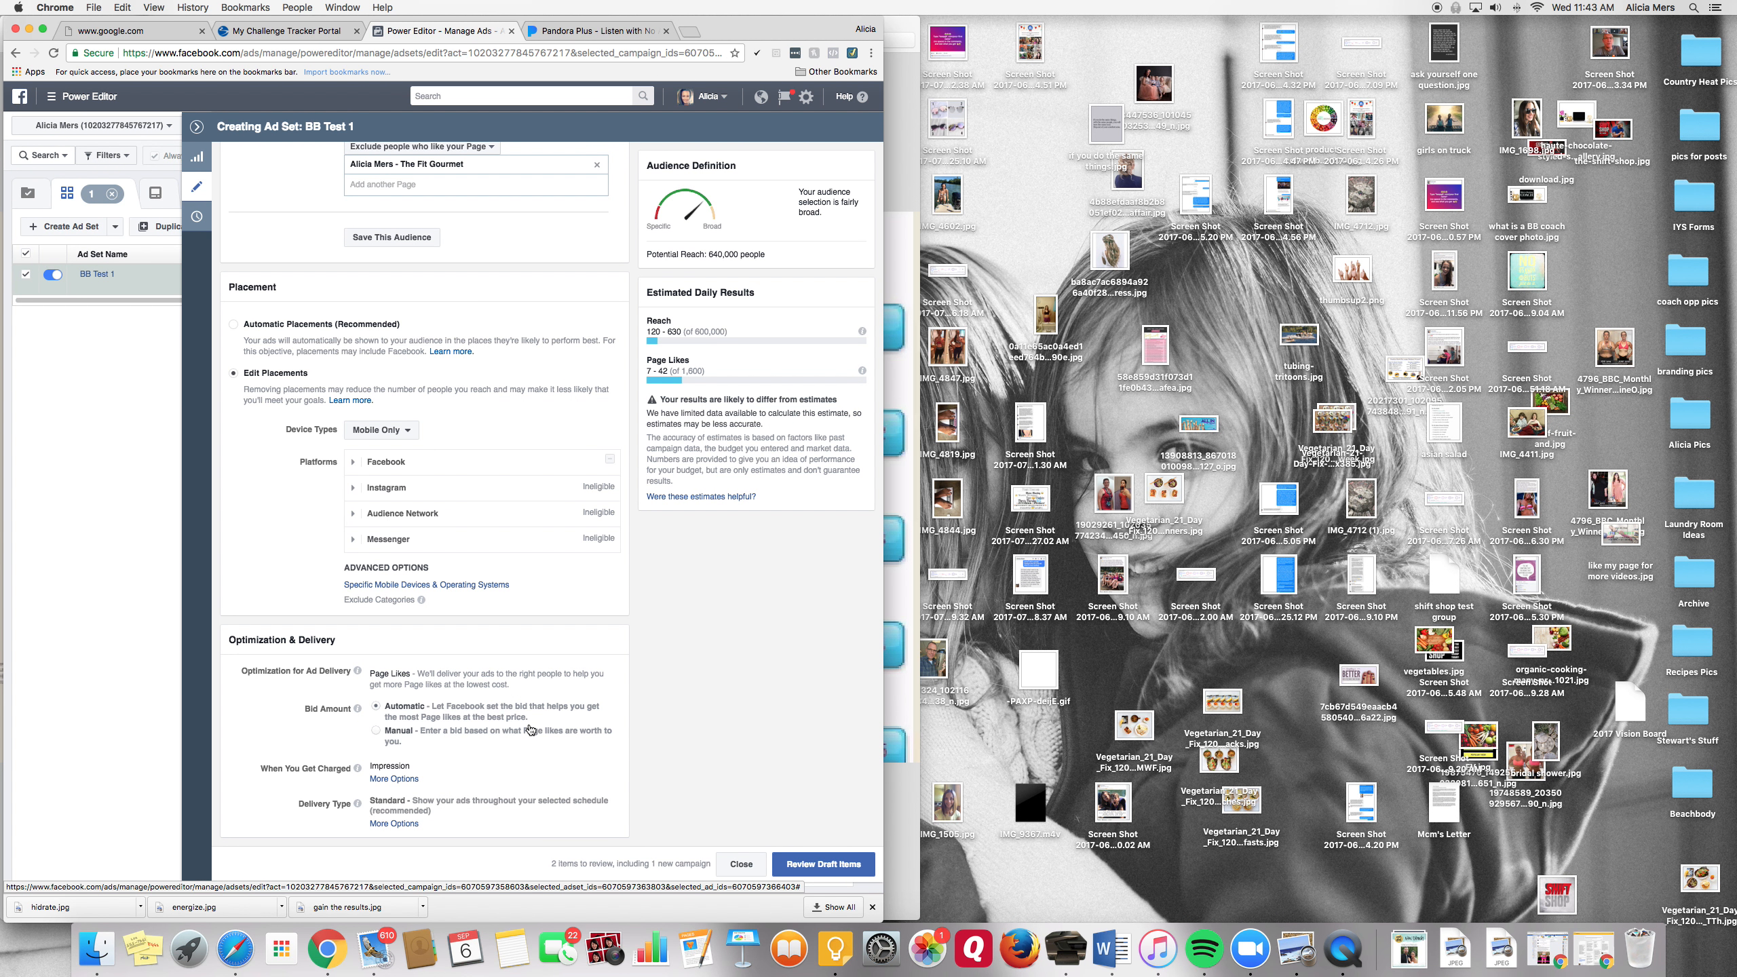
scroll(727, 686, up, 15)
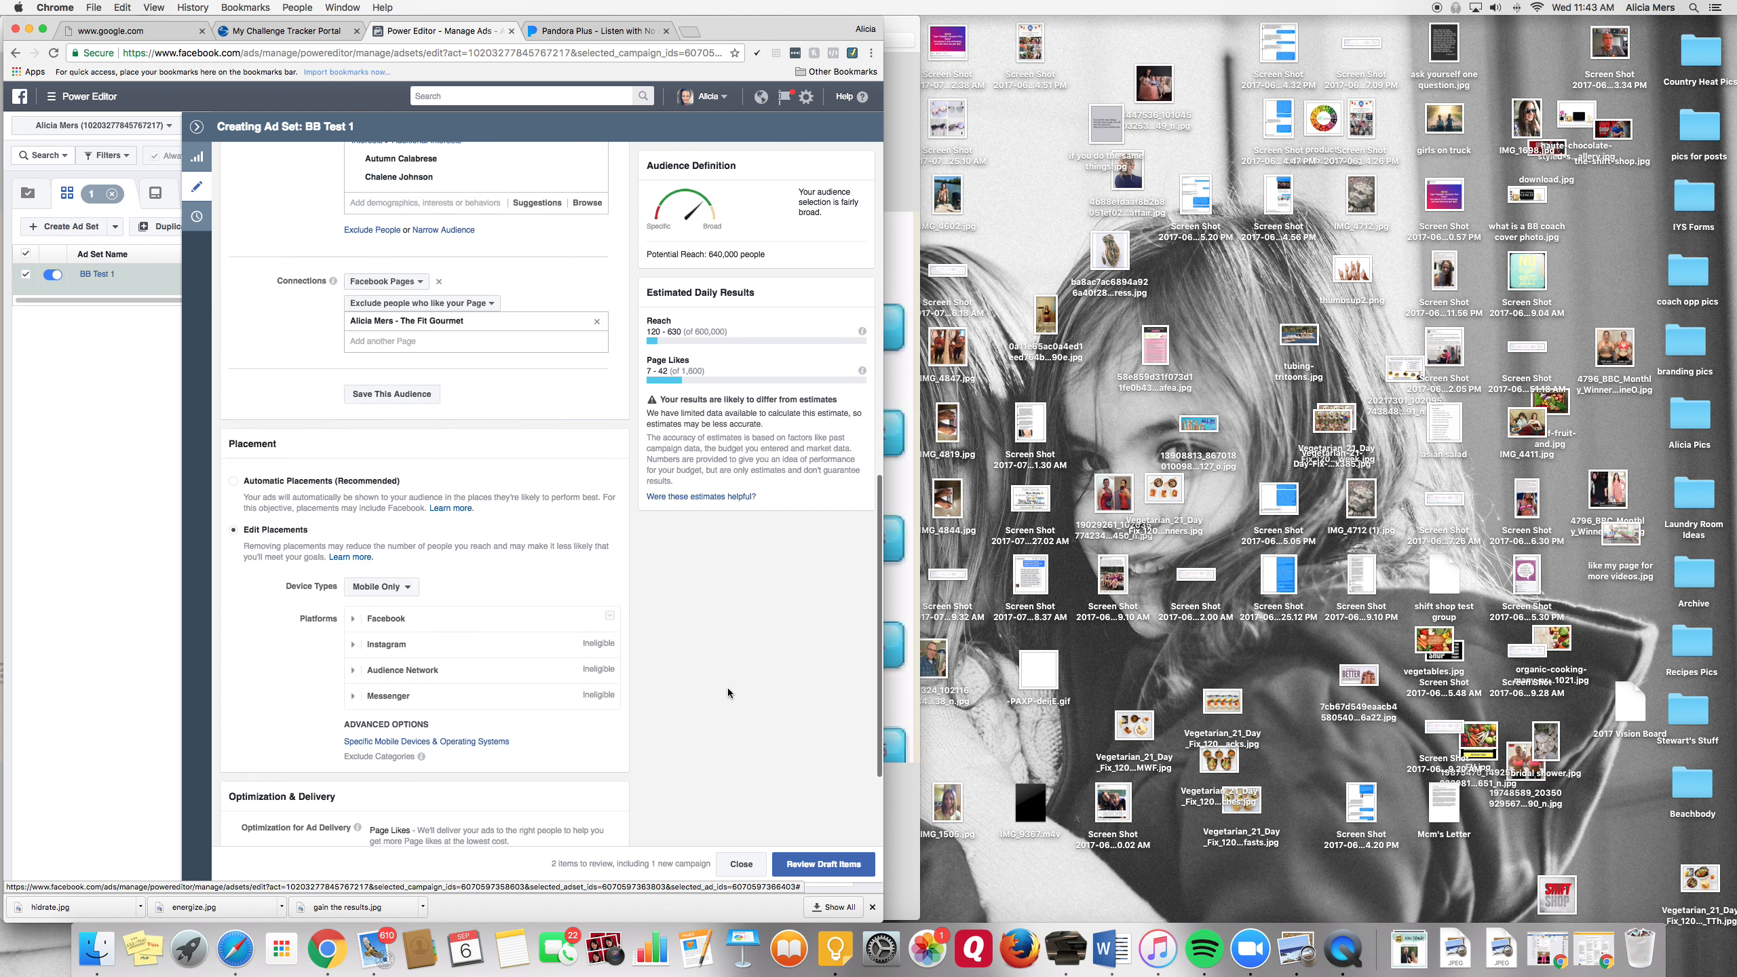
scroll(610, 552, up, 3)
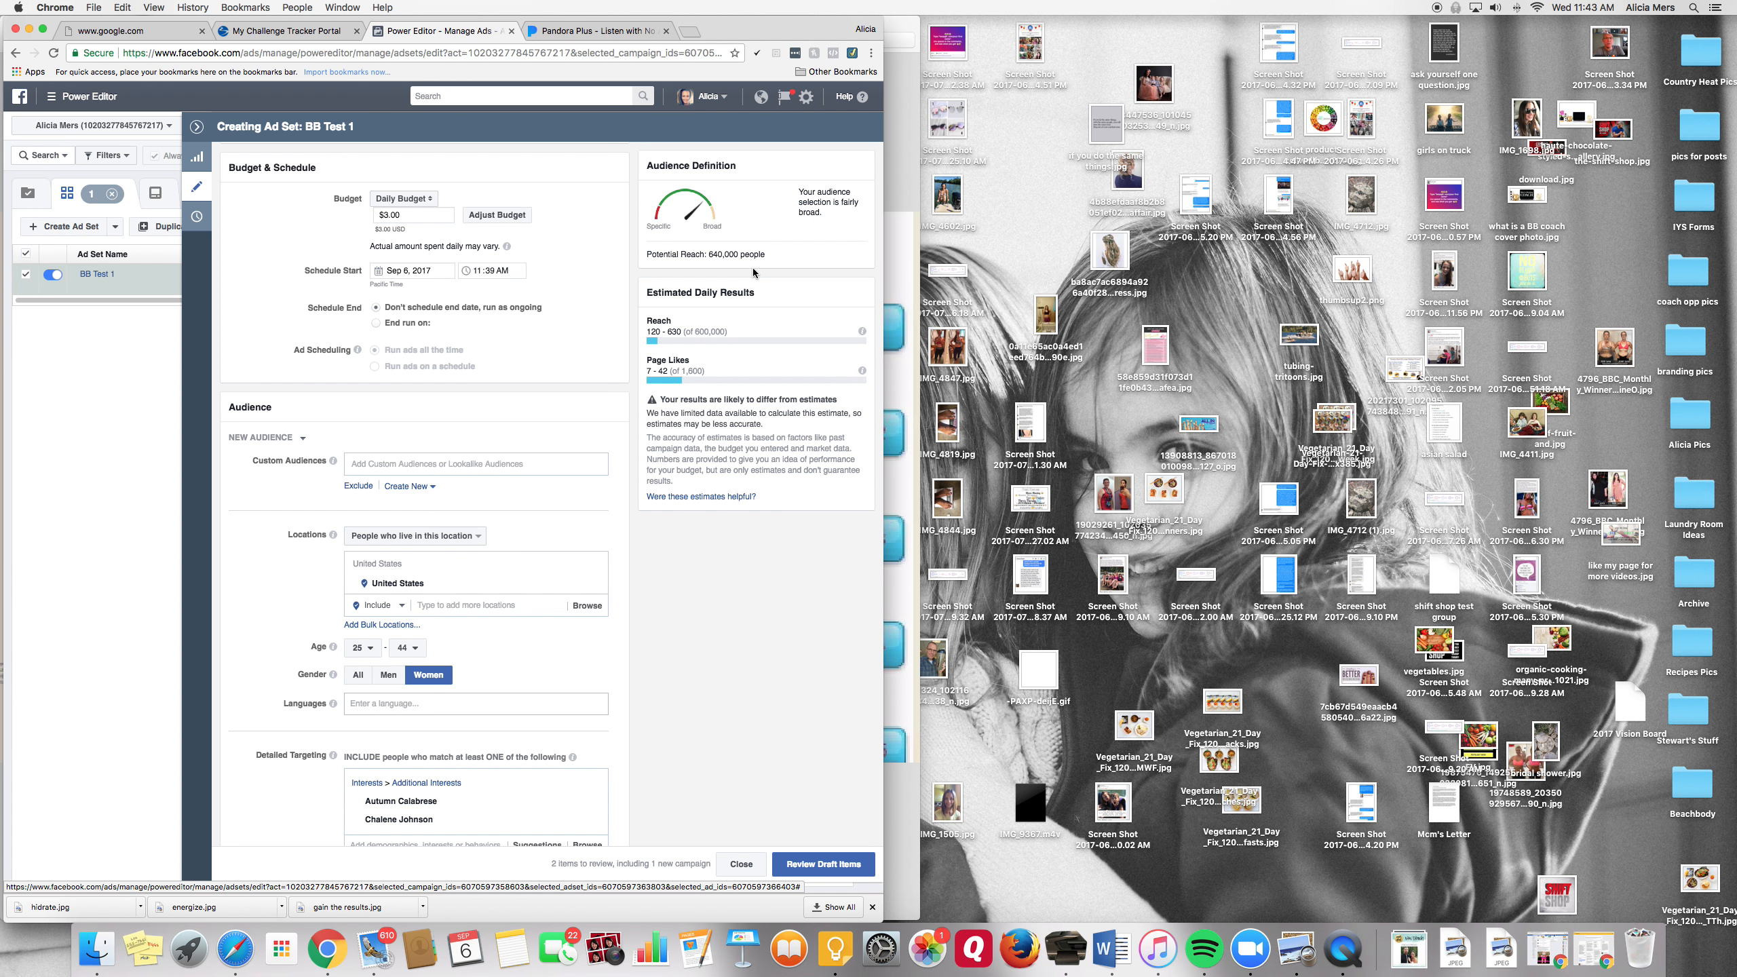
scroll(753, 272, up, 3)
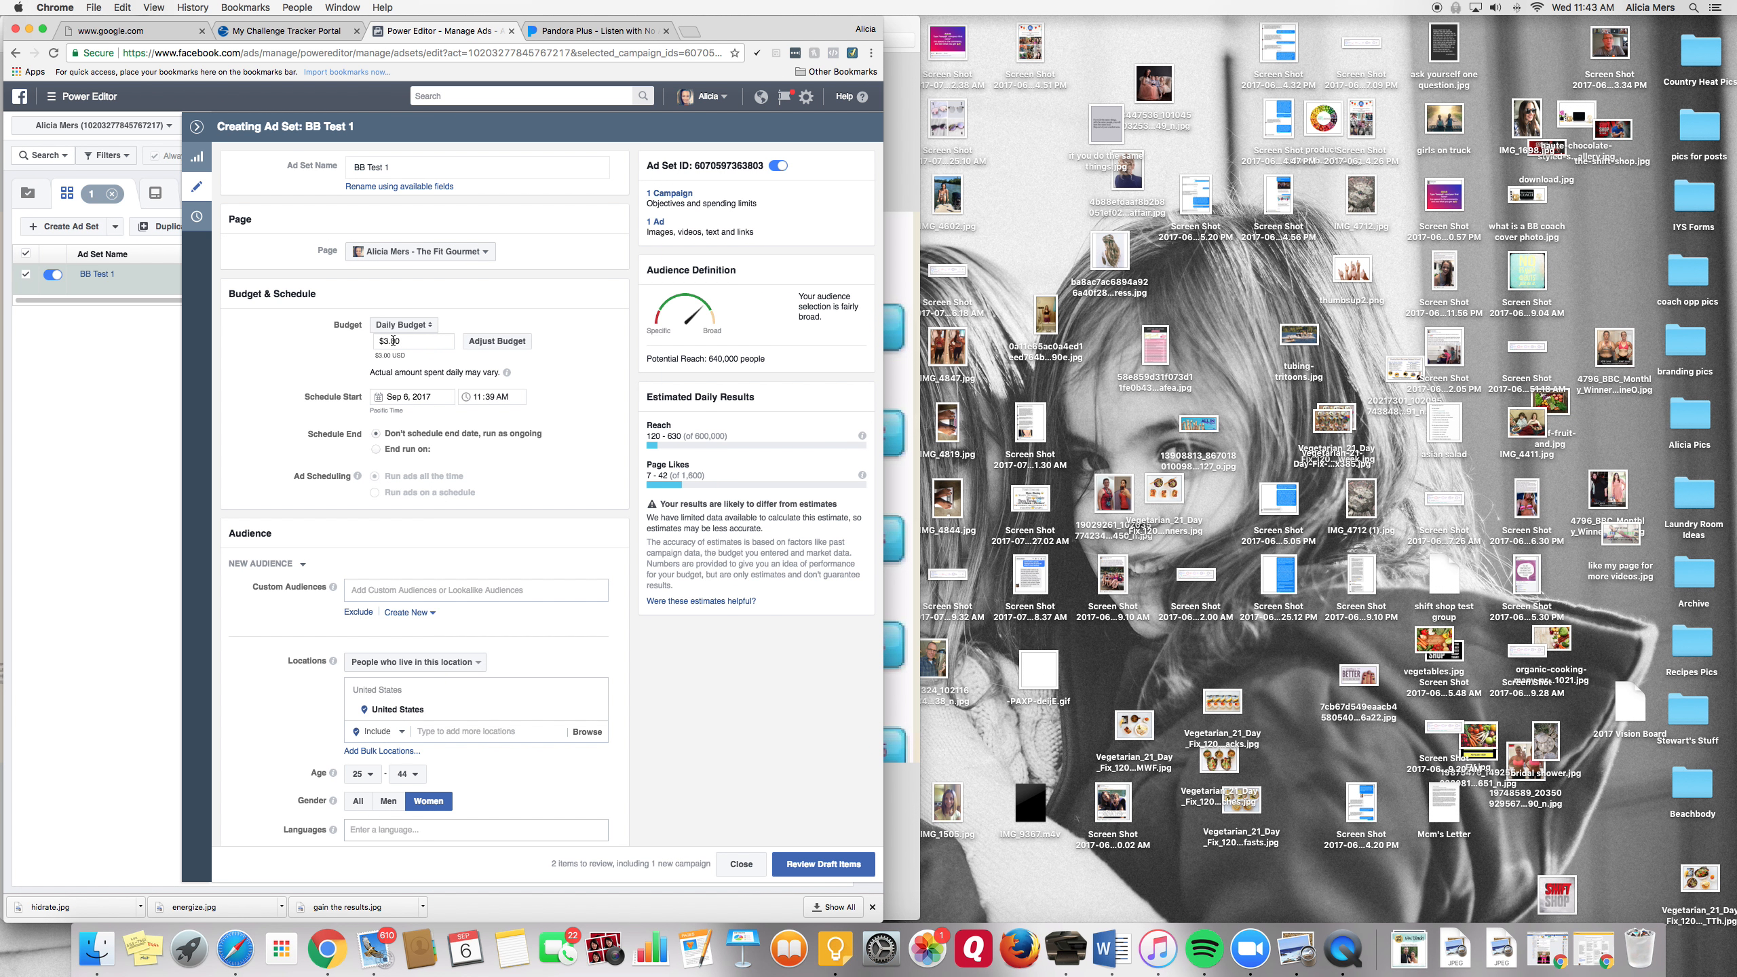
scroll(394, 340, down, 5)
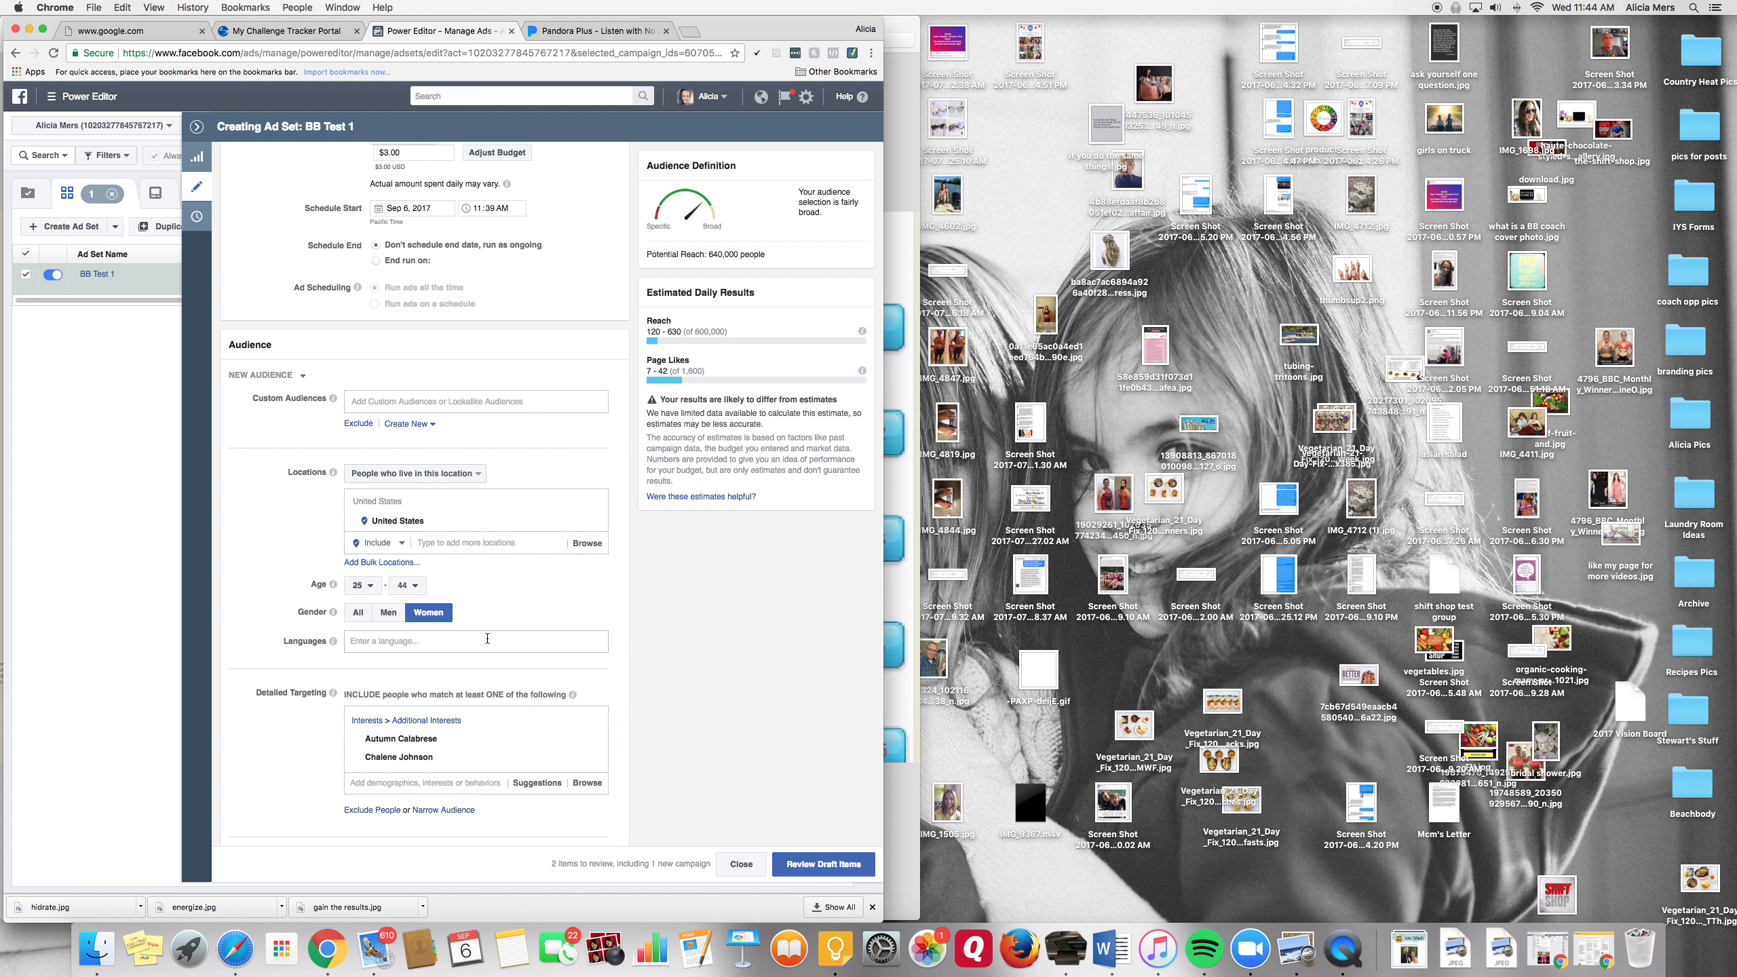
scroll(429, 615, down, 3)
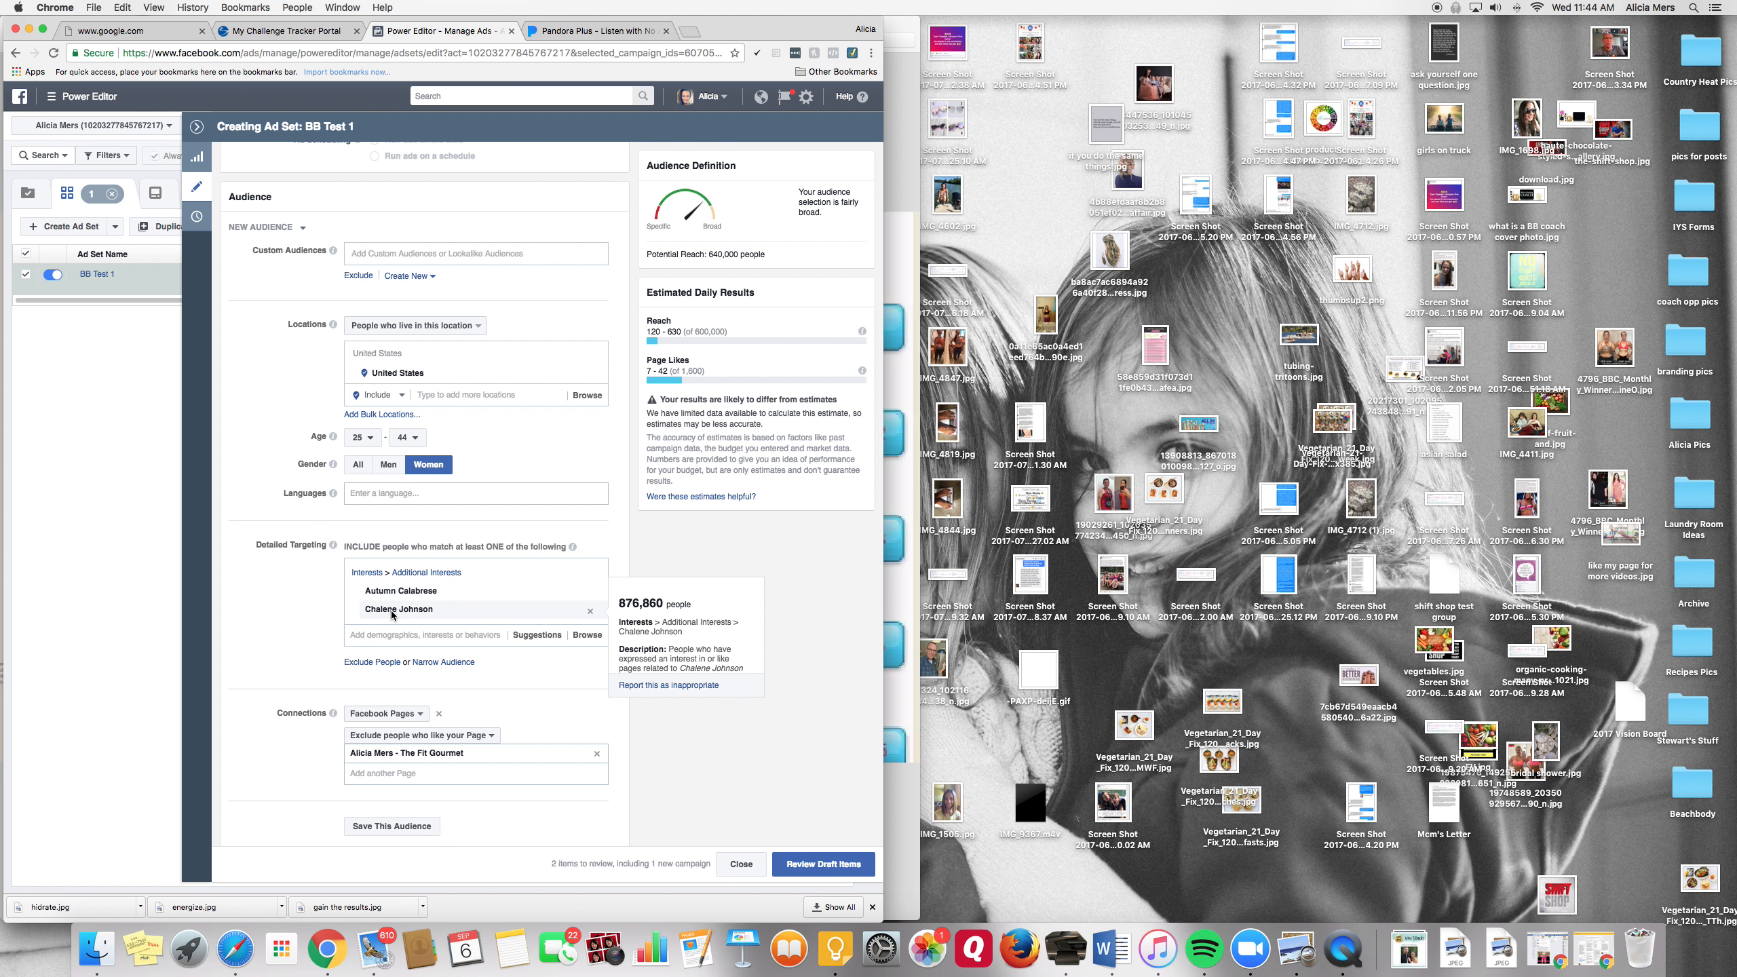
scroll(392, 615, down, 4)
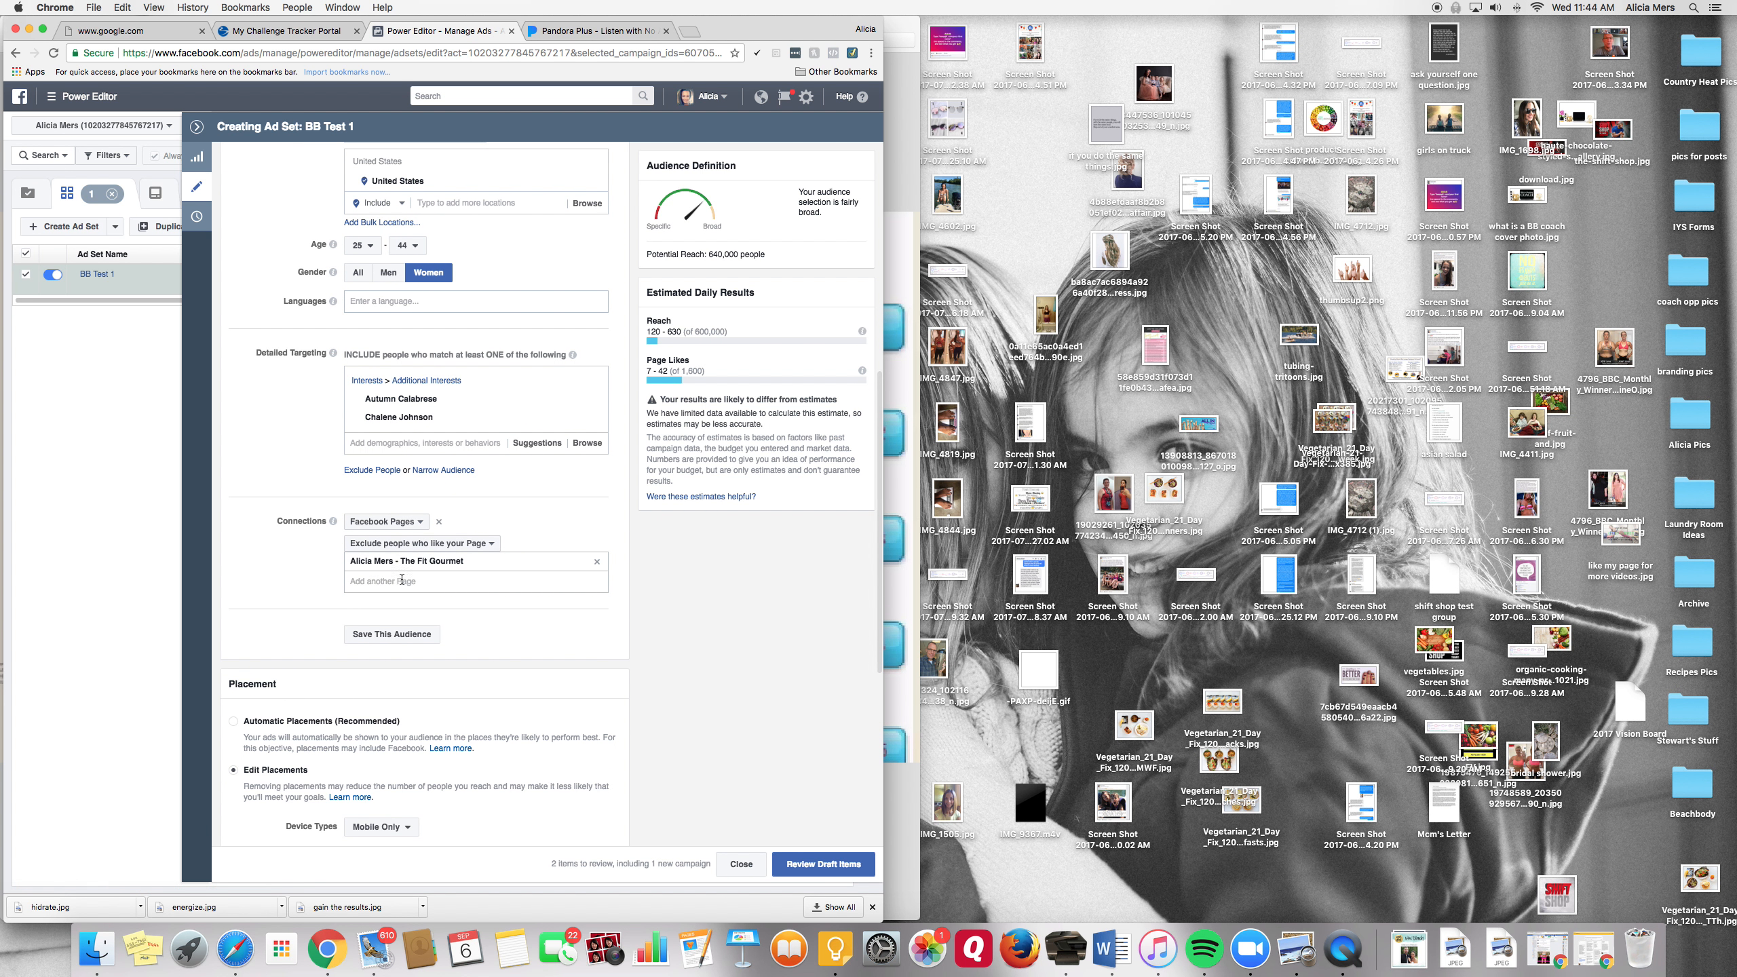
scroll(401, 574, down, 3)
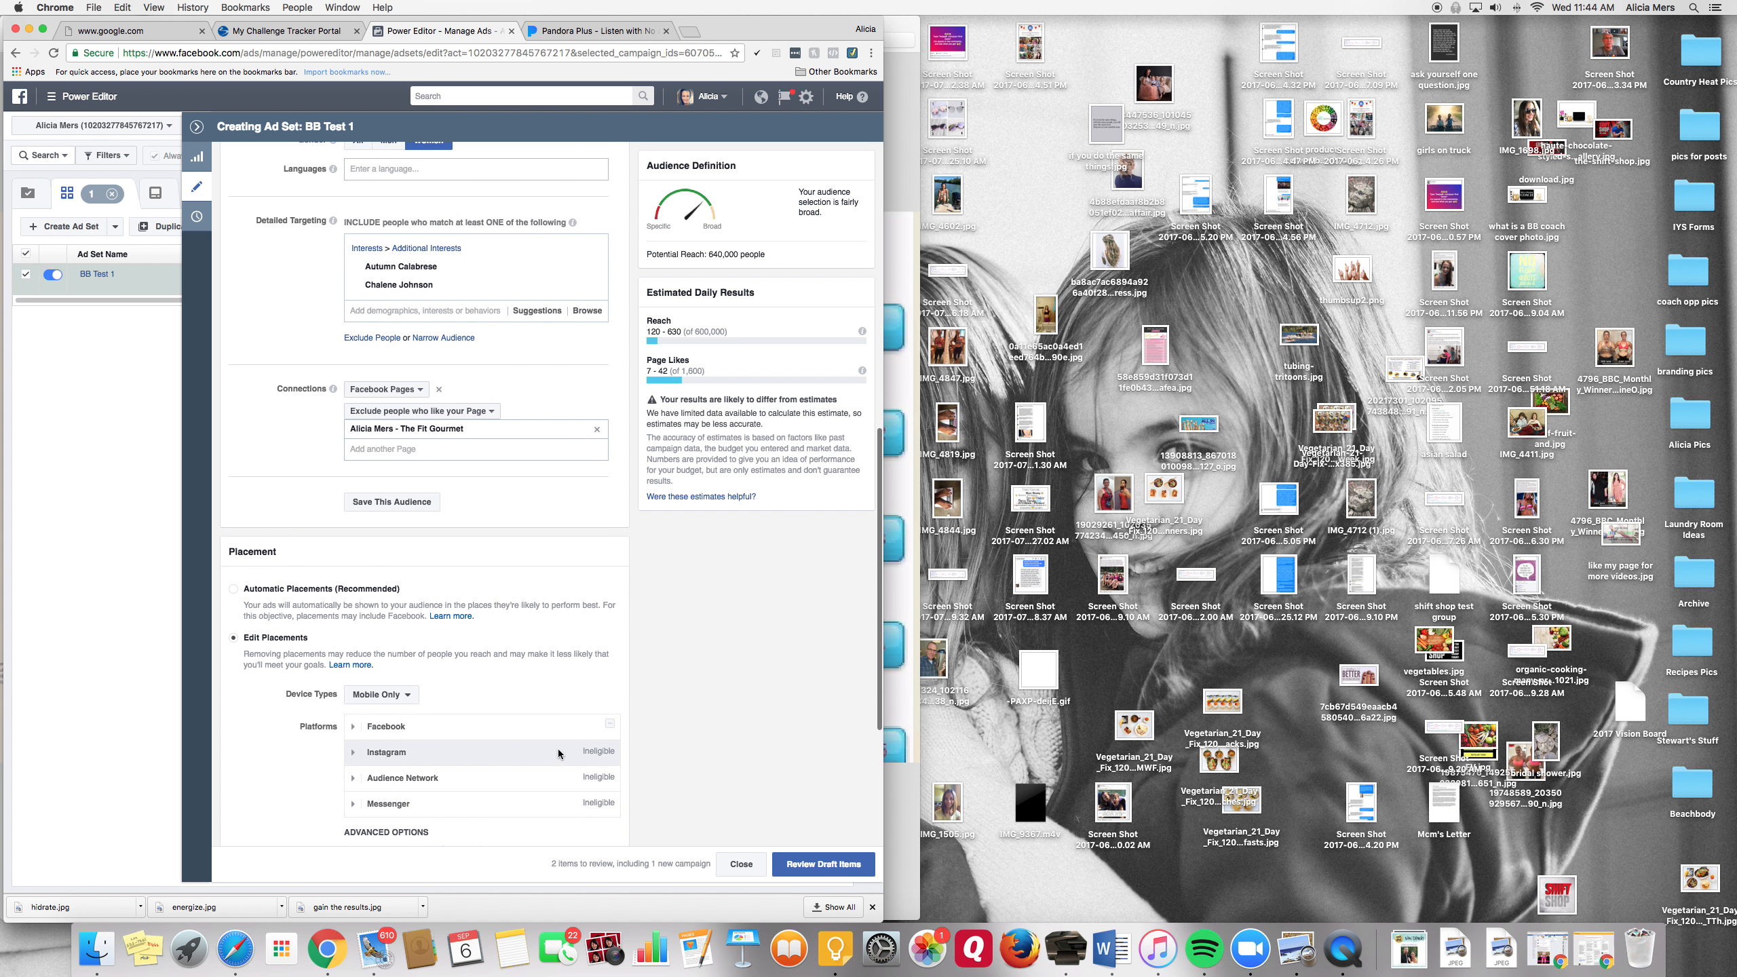
scroll(580, 690, down, 5)
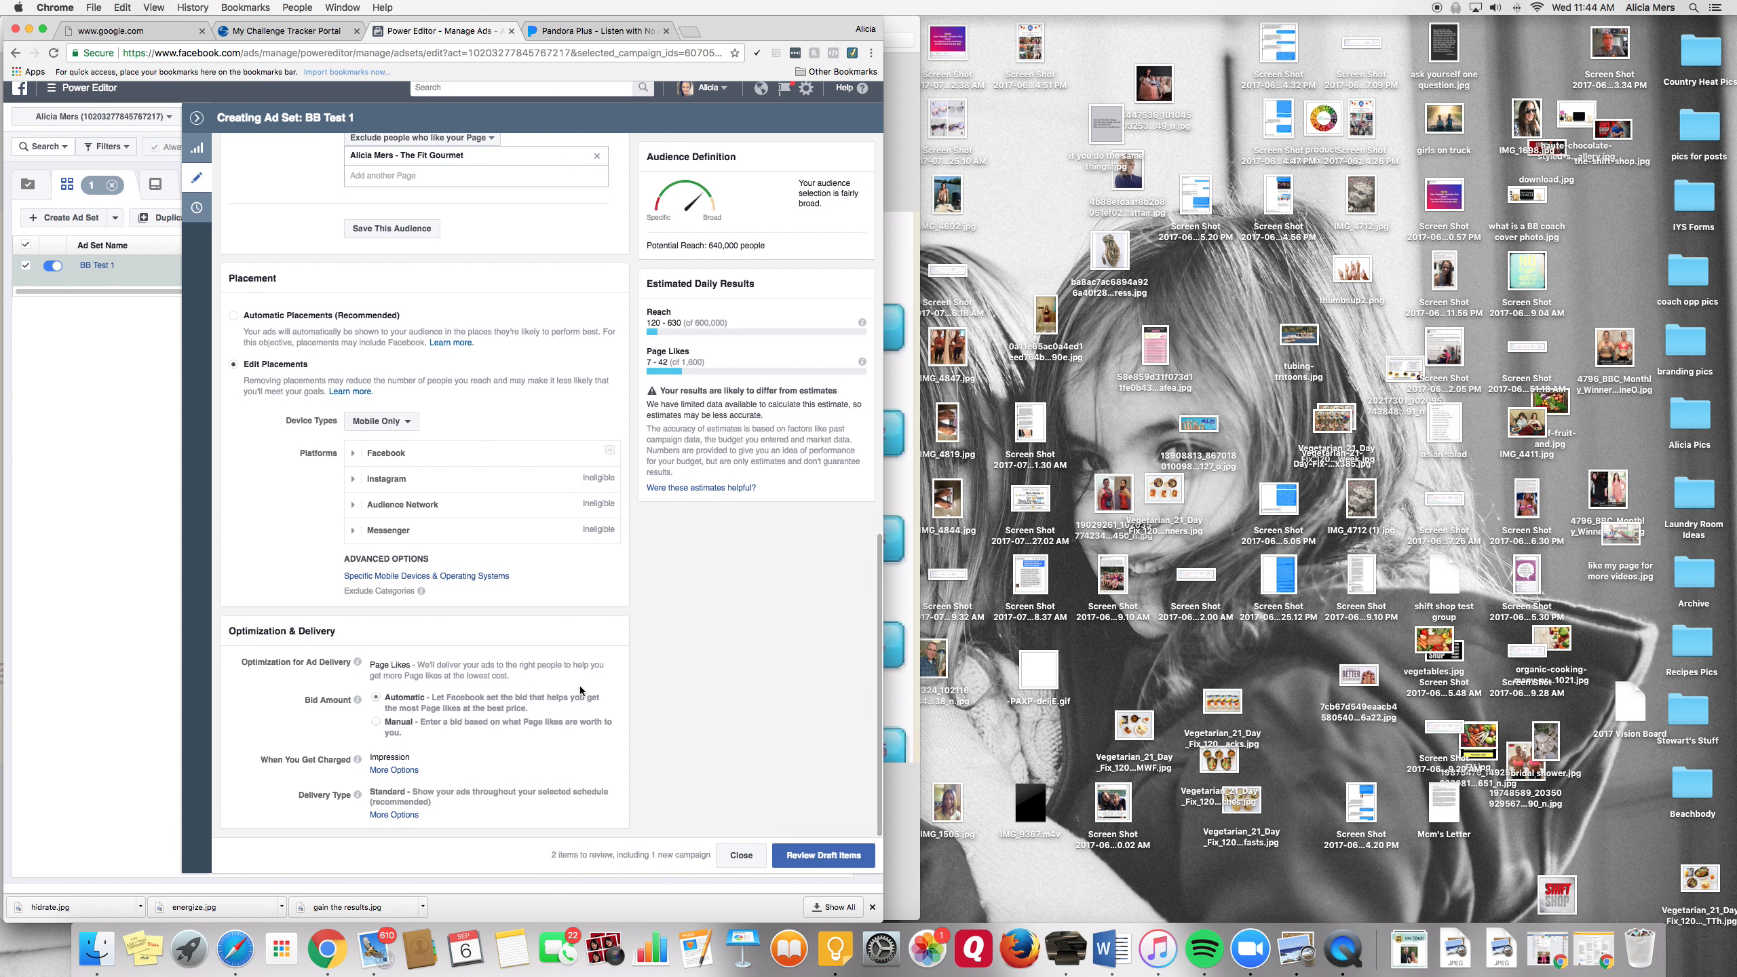
scroll(672, 692, up, 5)
scroll(426, 357, up, 10)
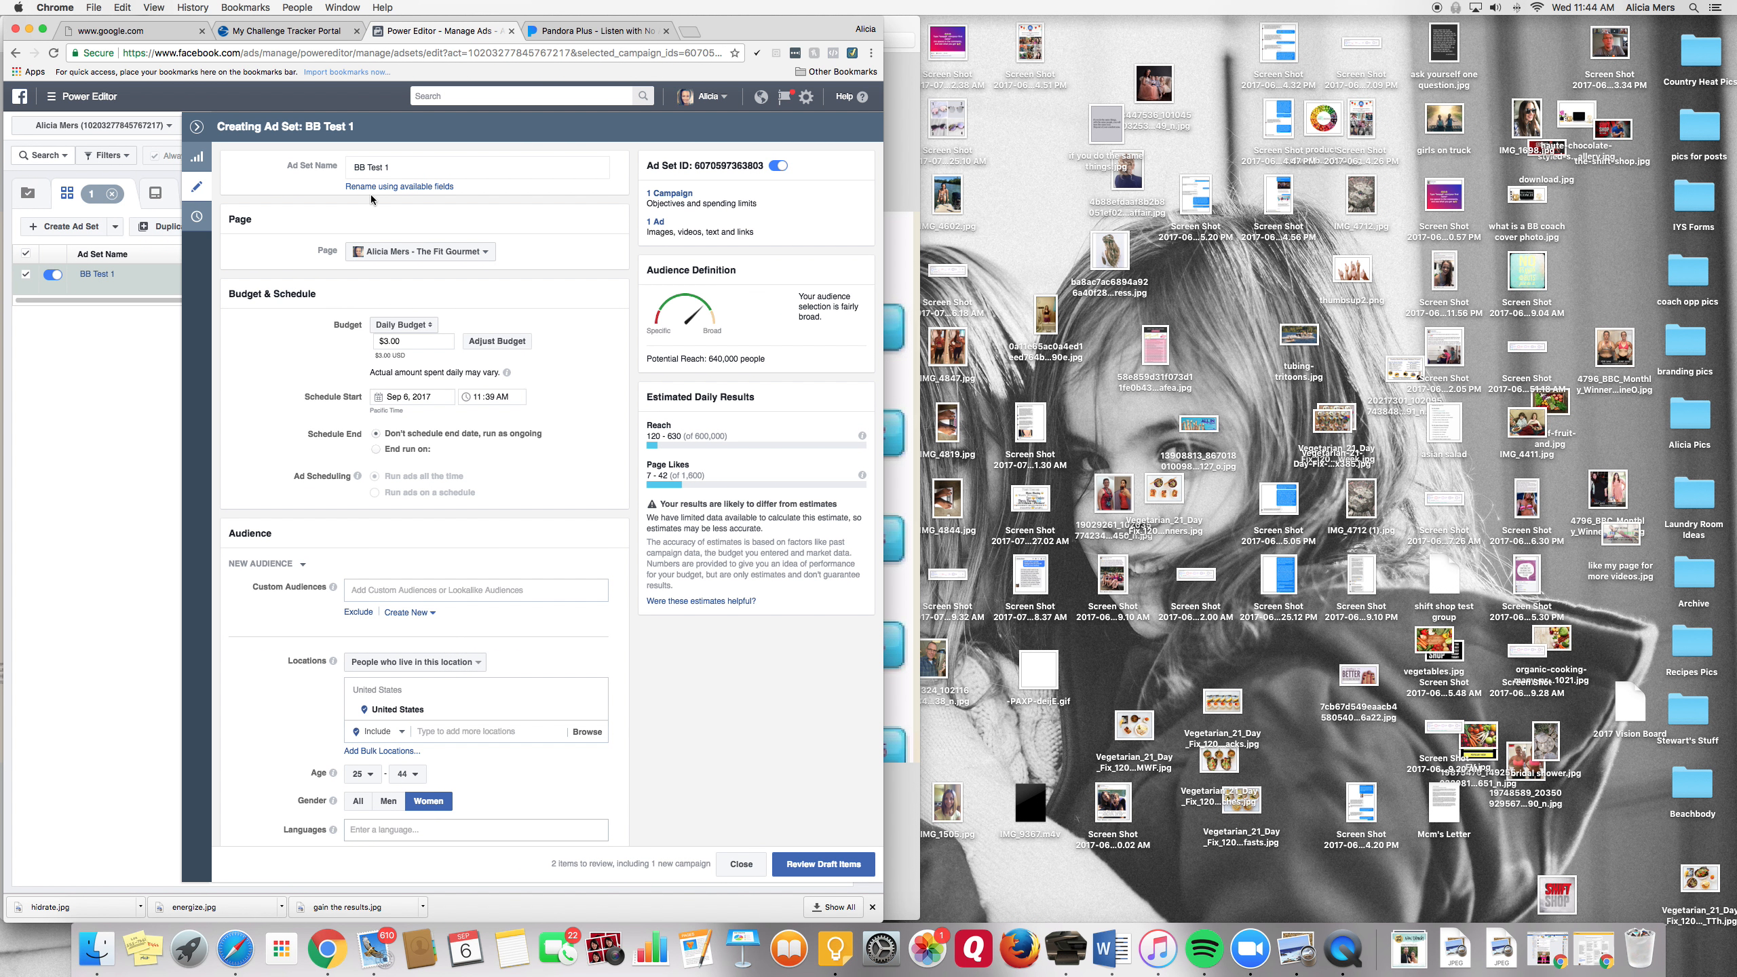
- Open the ad set's ad for editing and clear its existing creative text
click(657, 226)
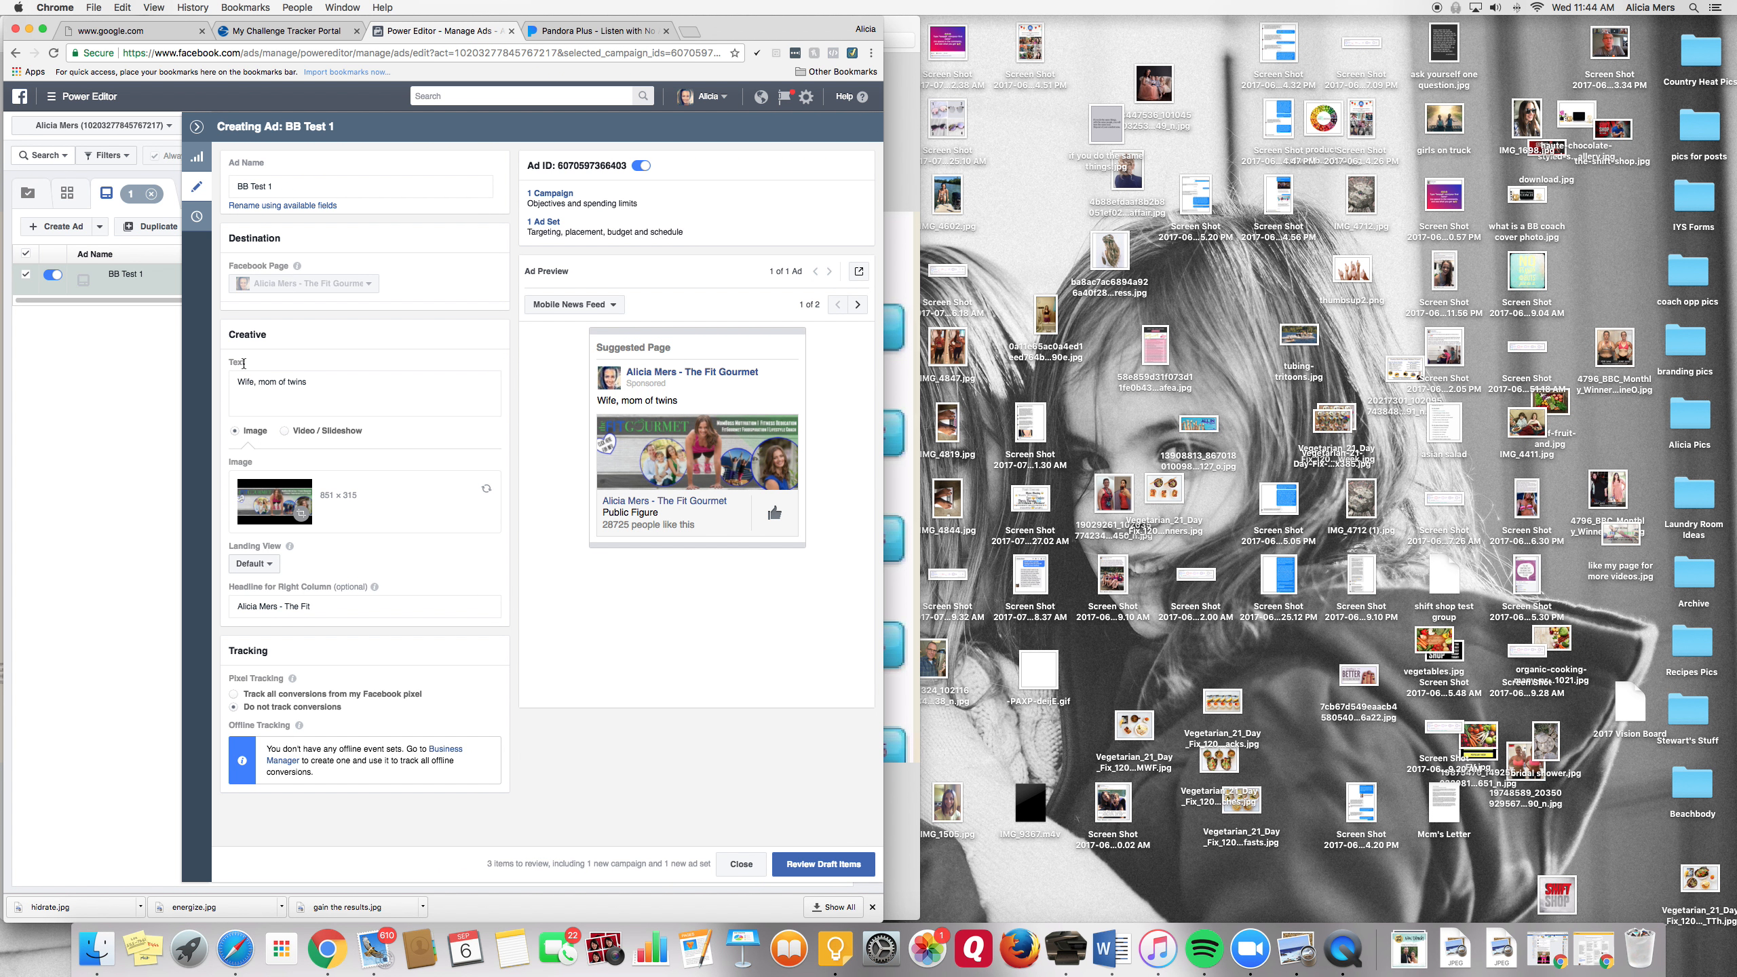
drag(312, 381, 232, 384)
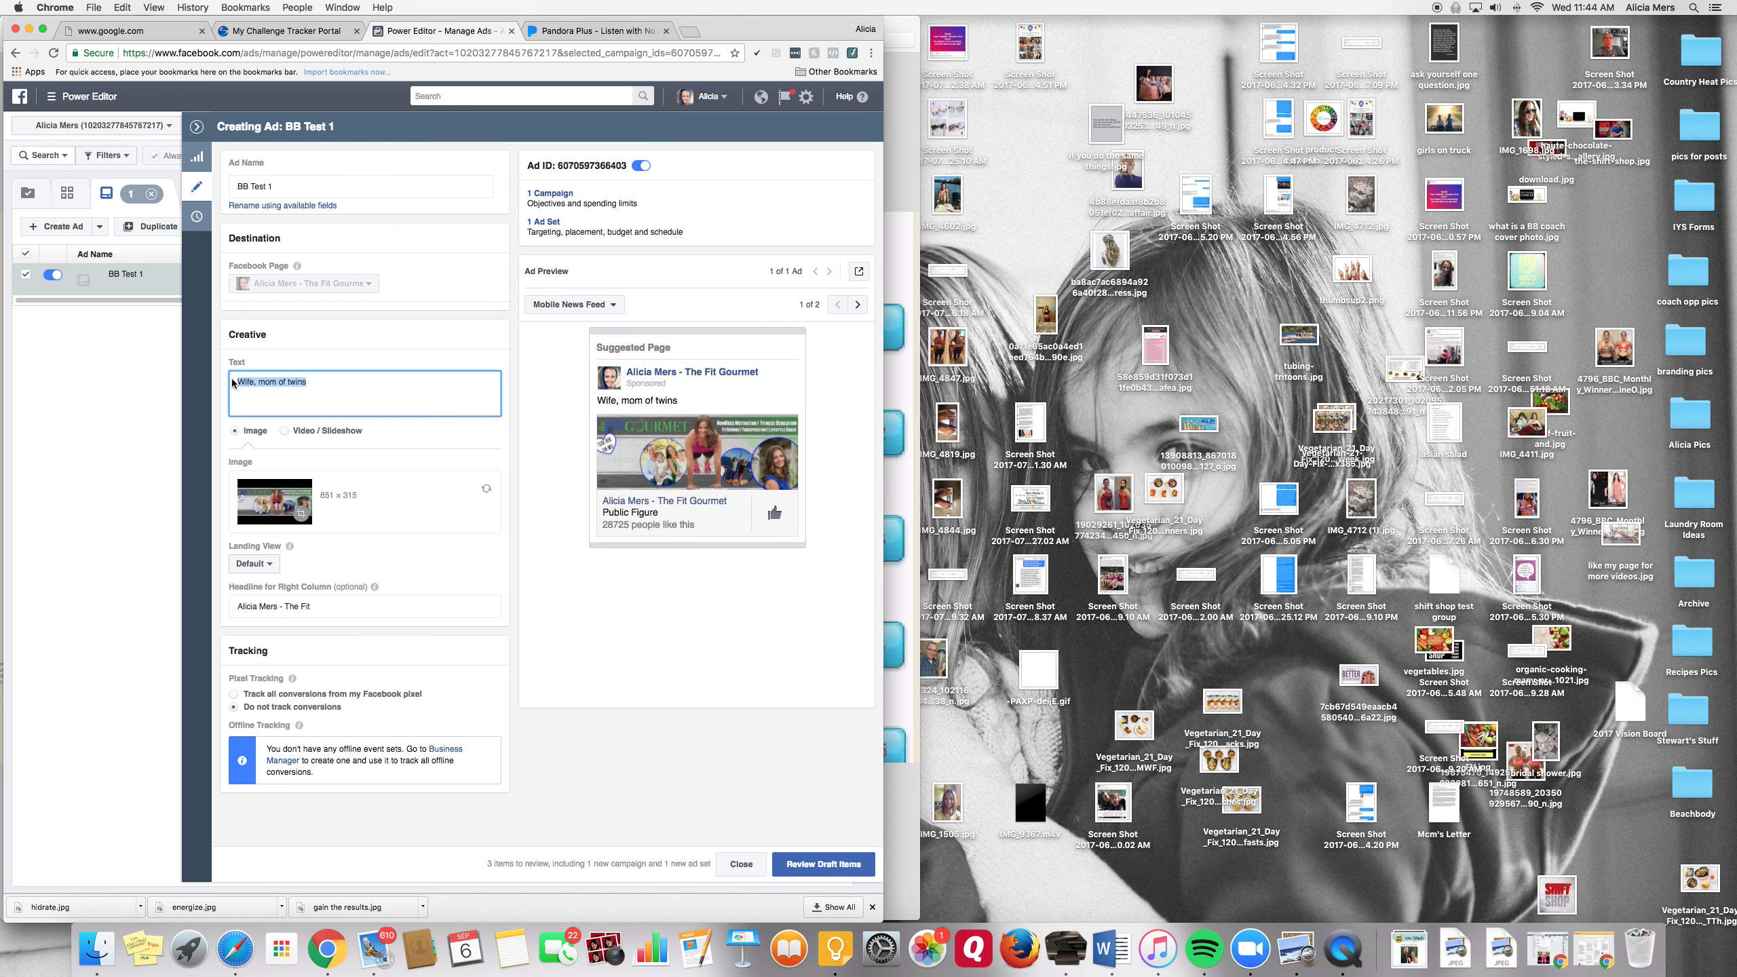
key(BackSpace)
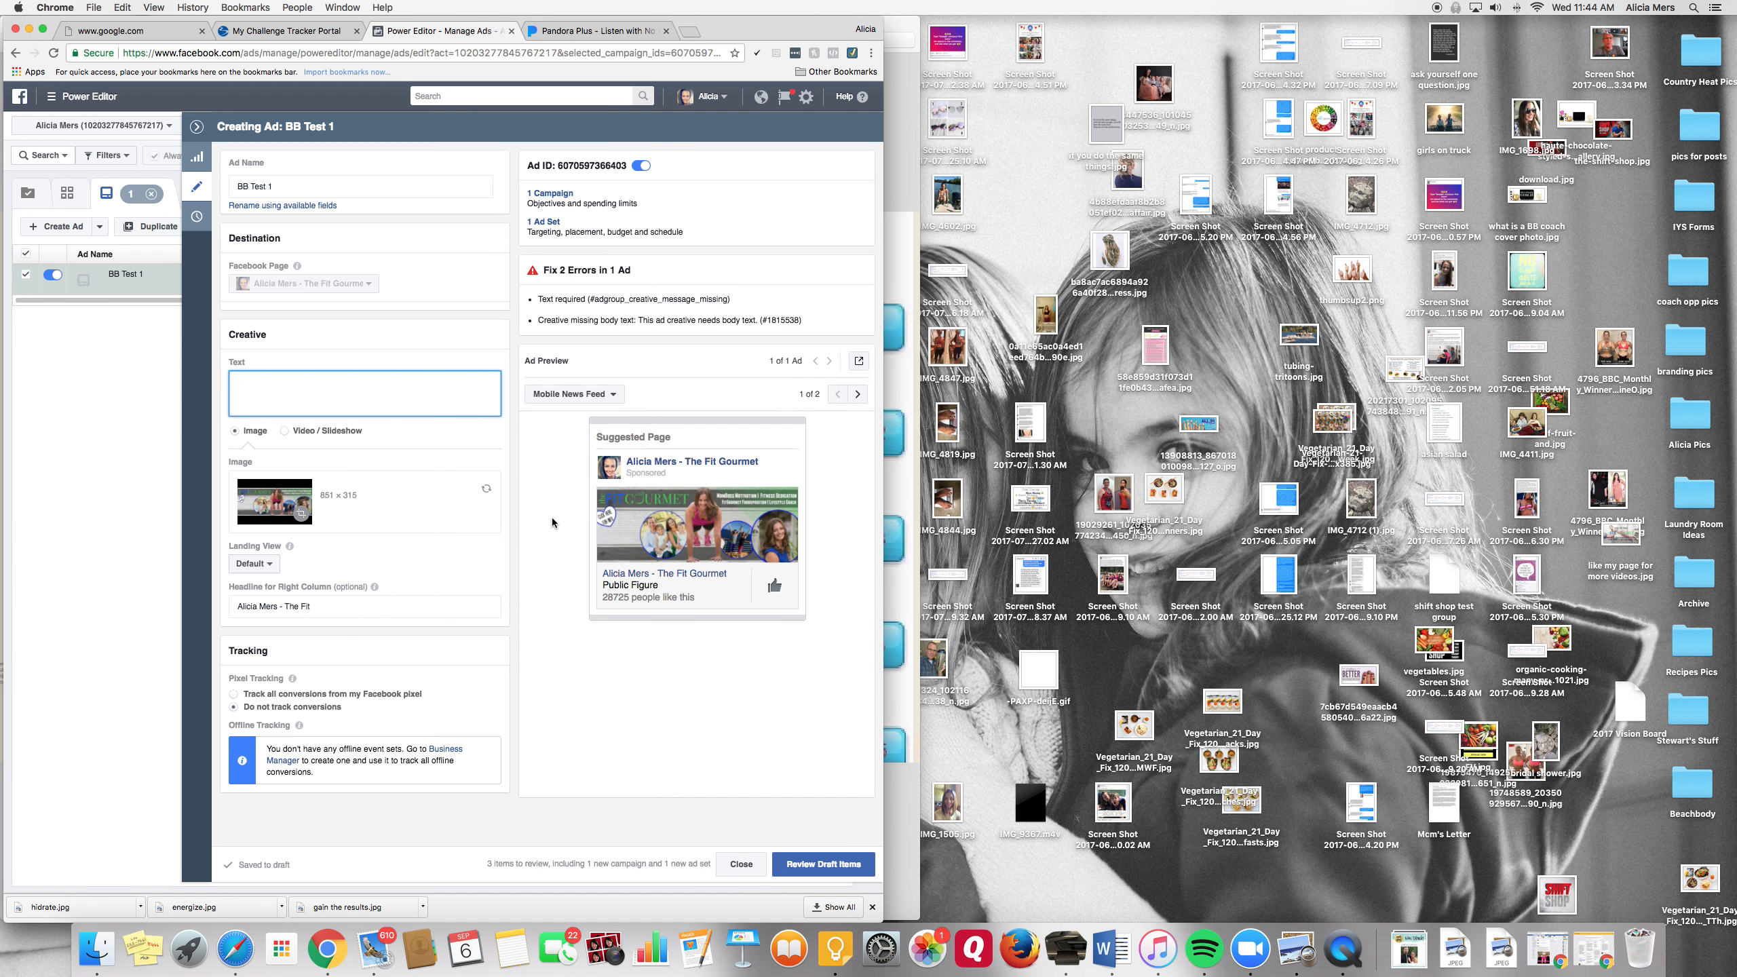
- Copy the "LIKE my page for FREE weekly workout videos" note text from Google Keep and paste it as the ad's text
click(1594, 949)
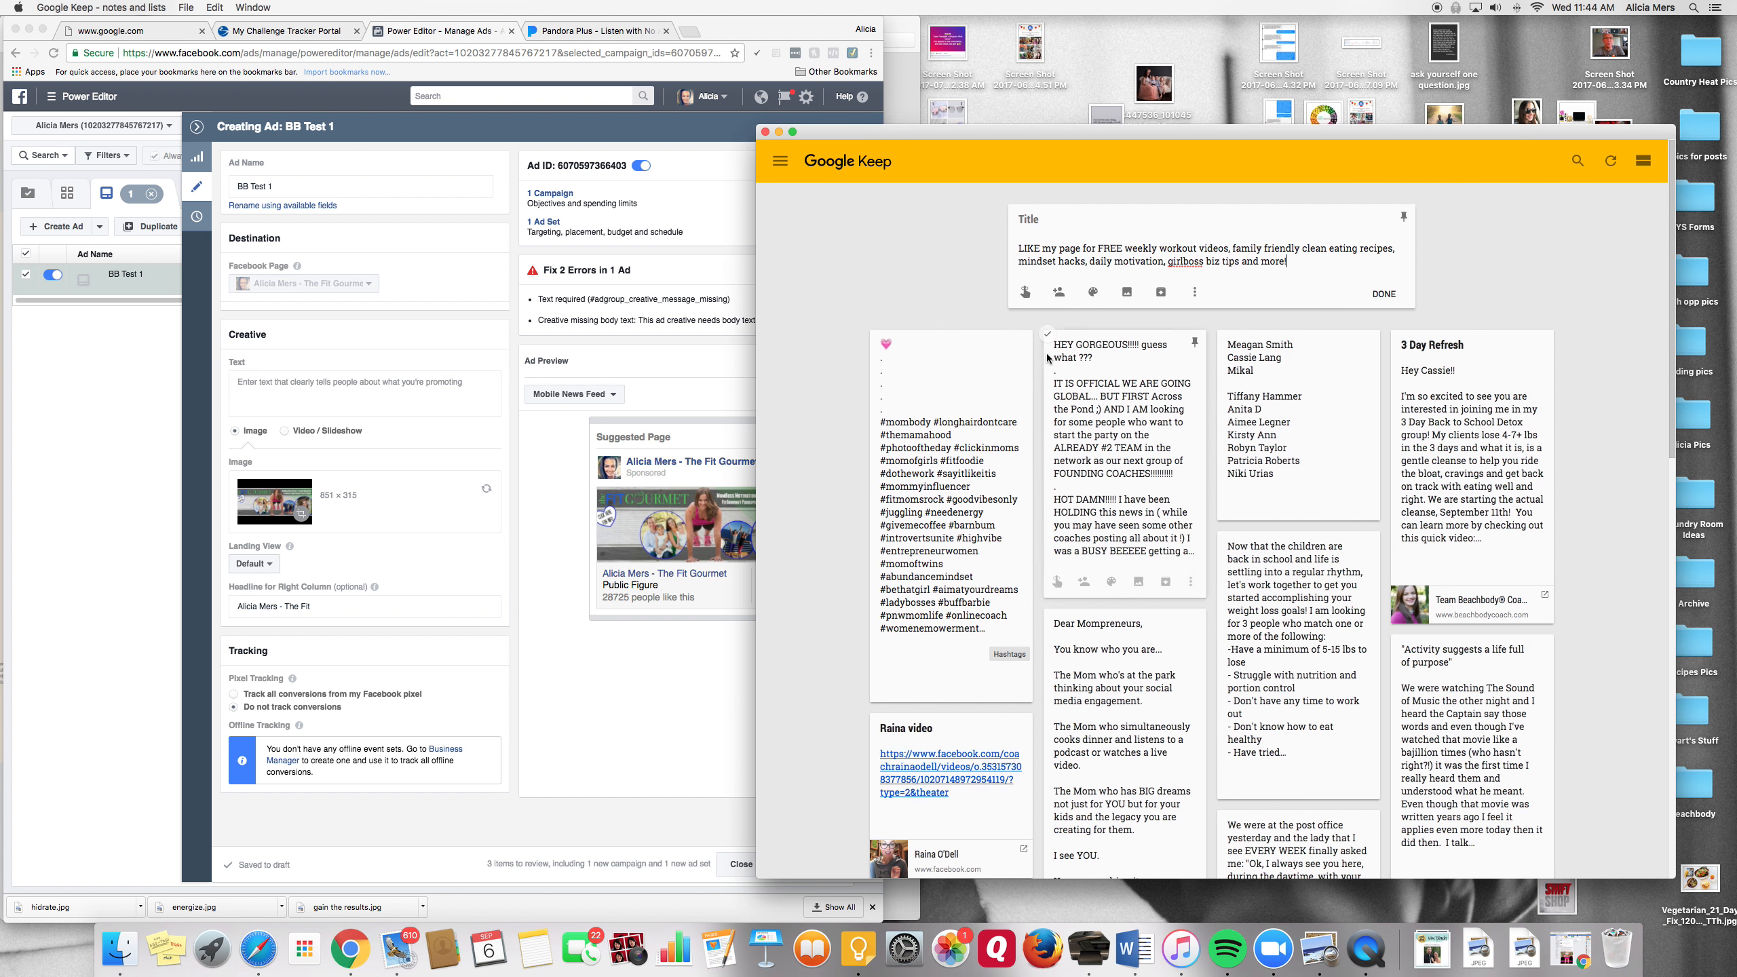
drag(1302, 264, 1018, 248)
key(super+c)
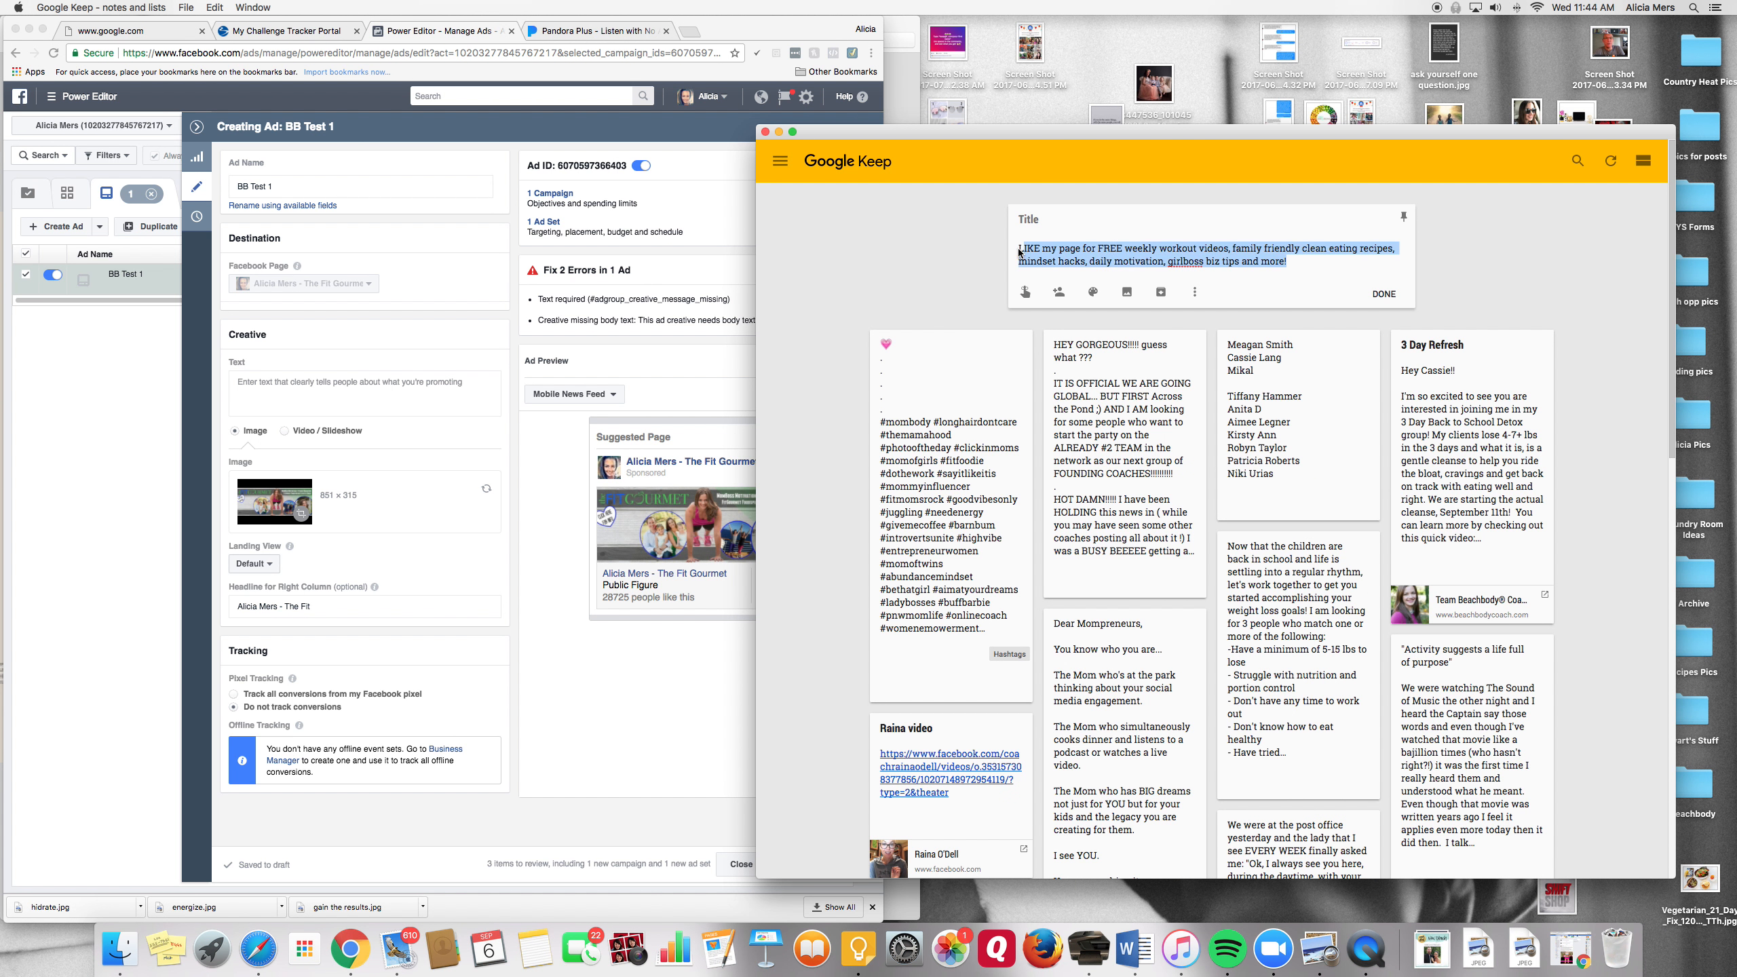
click(265, 400)
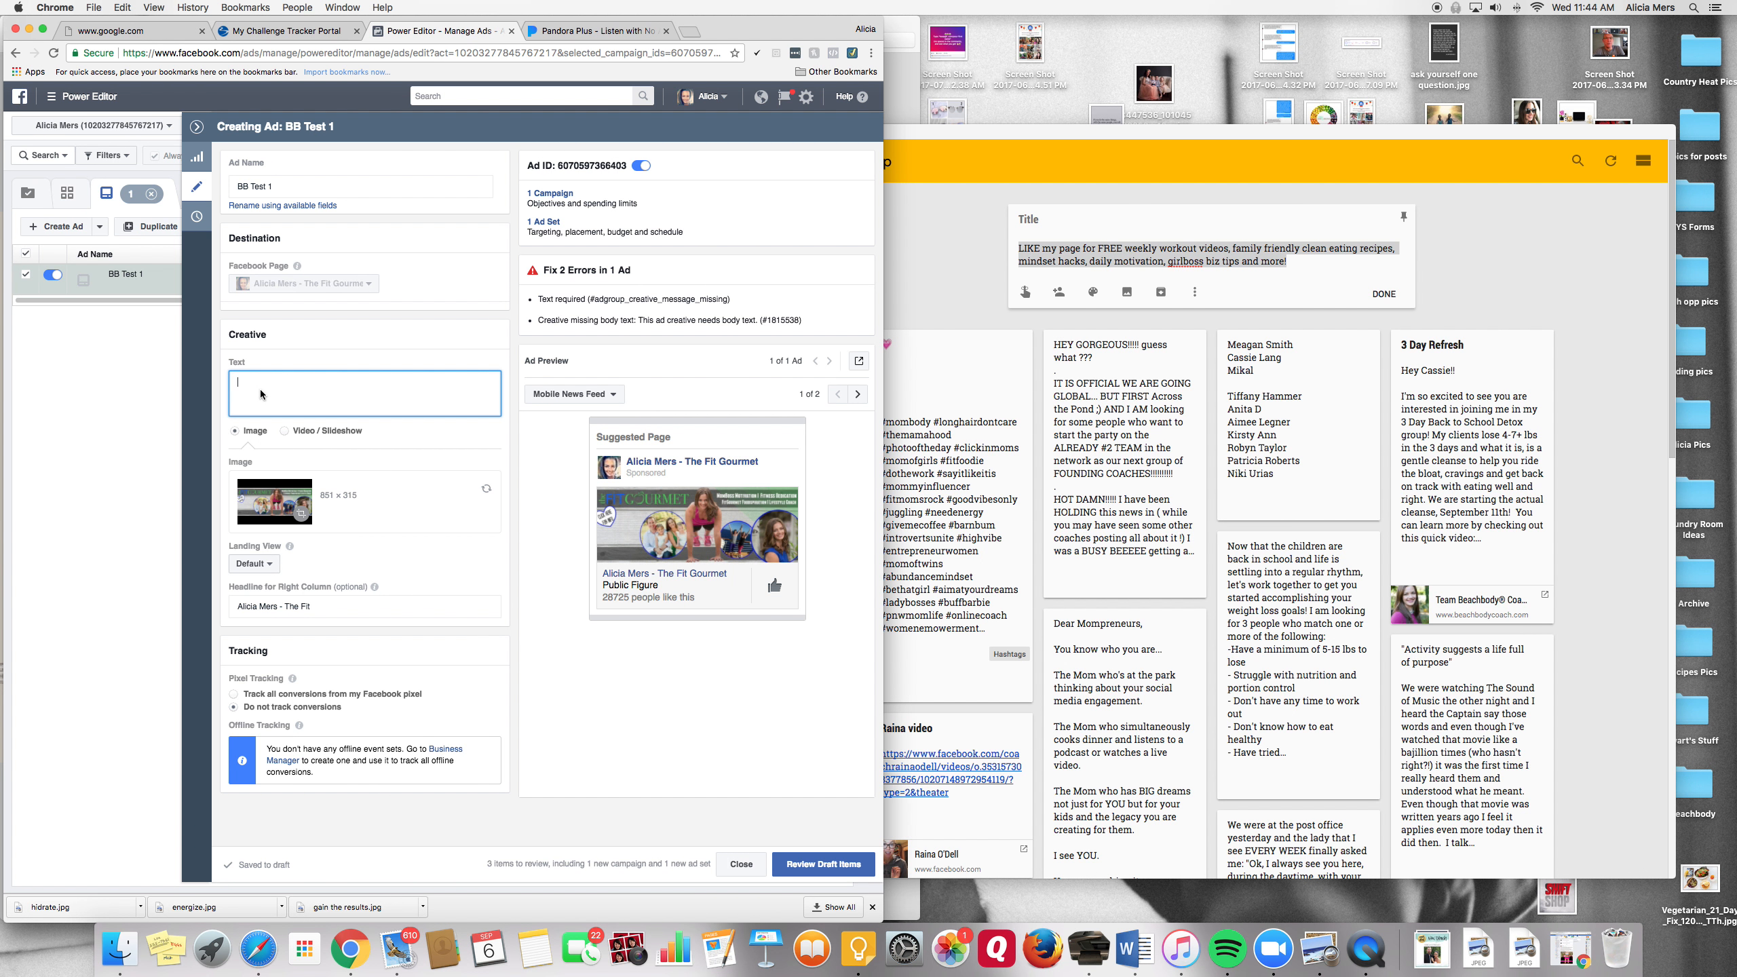
key(super+v)
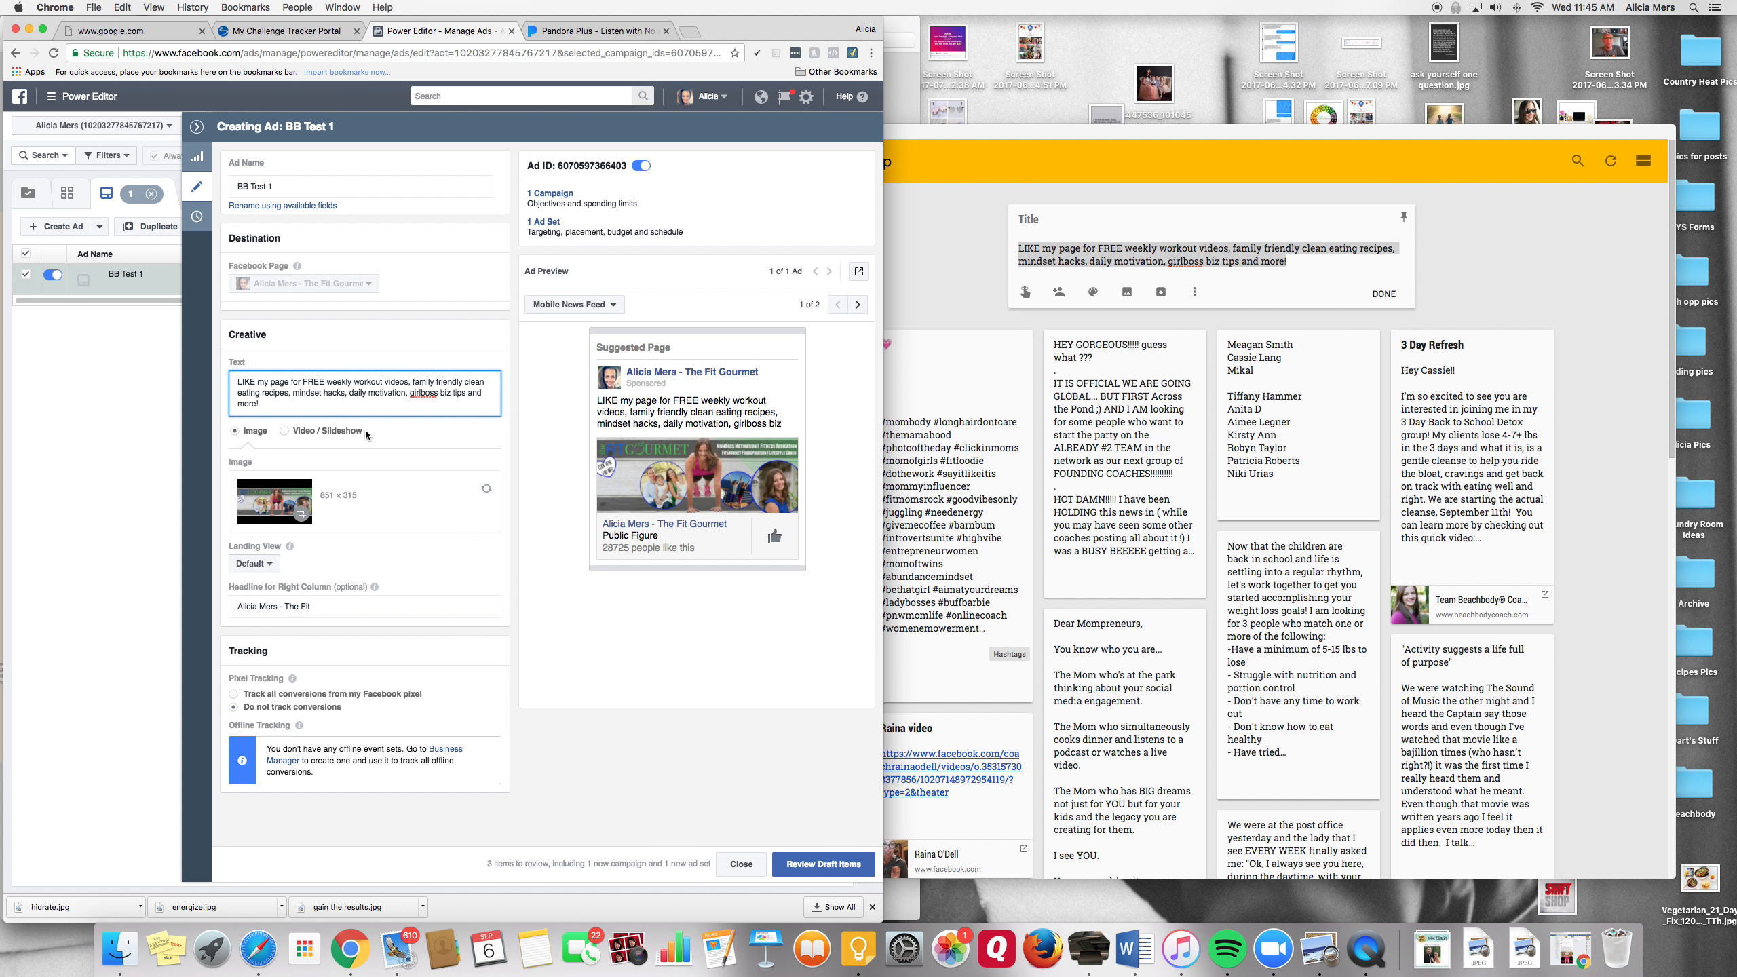
- Switch the ad's creative to Video / Slideshow and upload the file Abs 2 ways.mp4 found by searching for "abs"
click(289, 431)
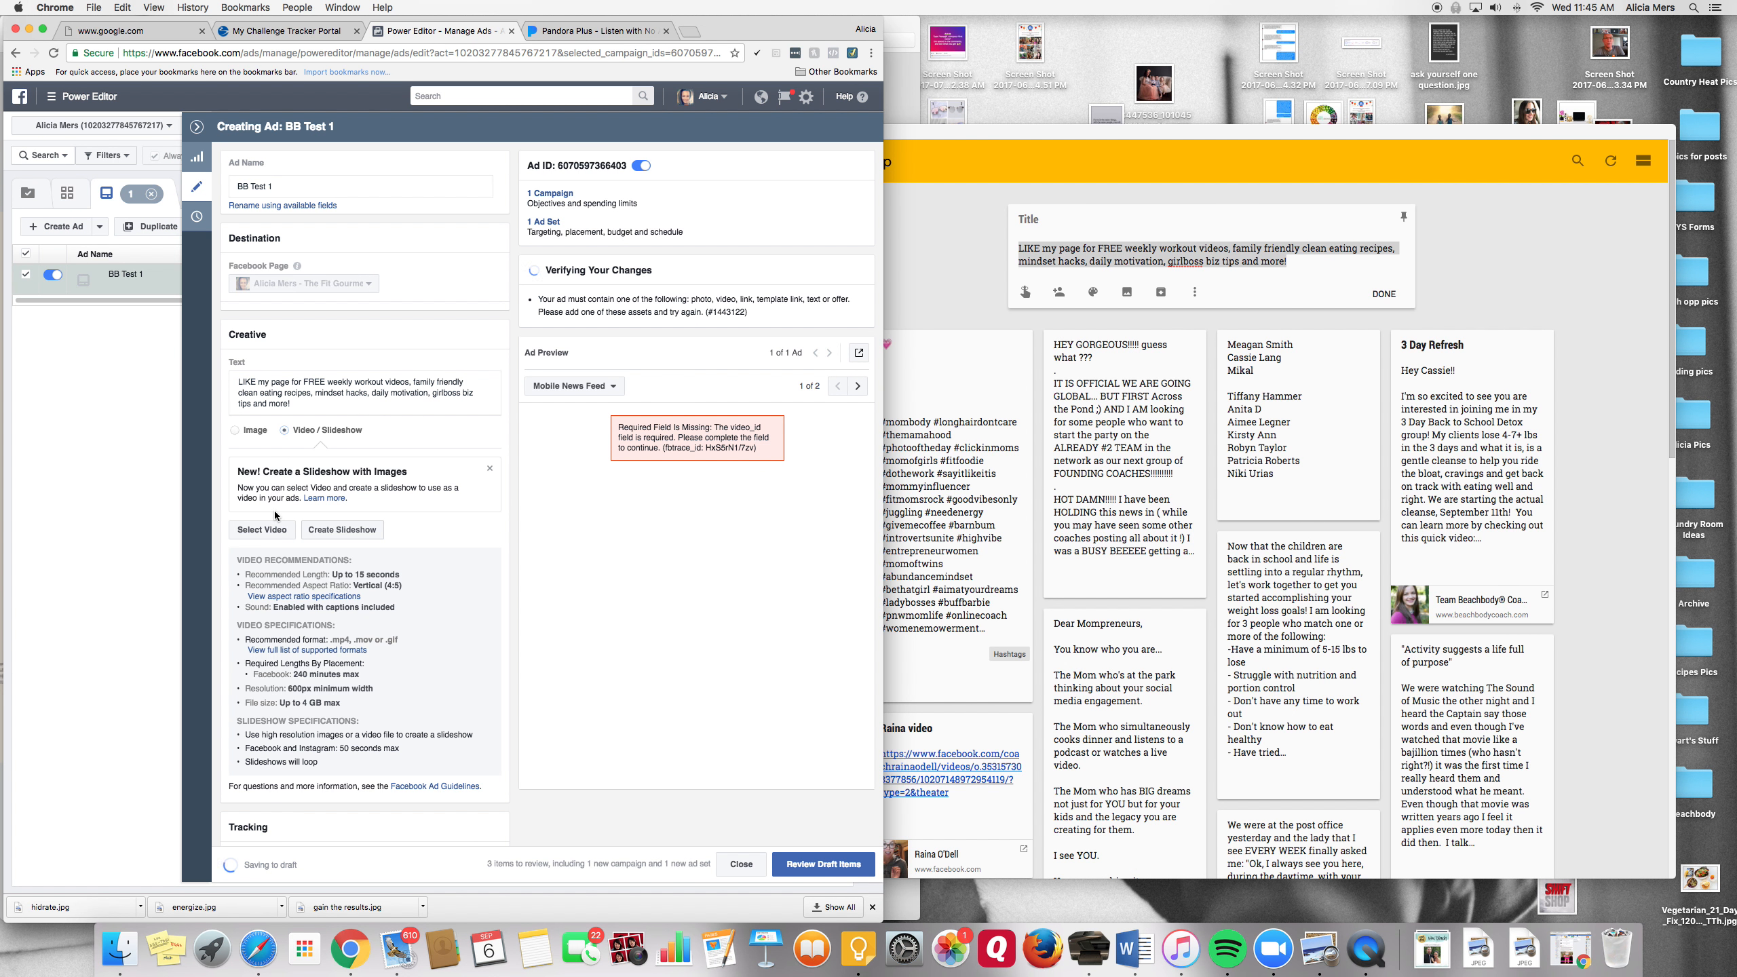
click(265, 531)
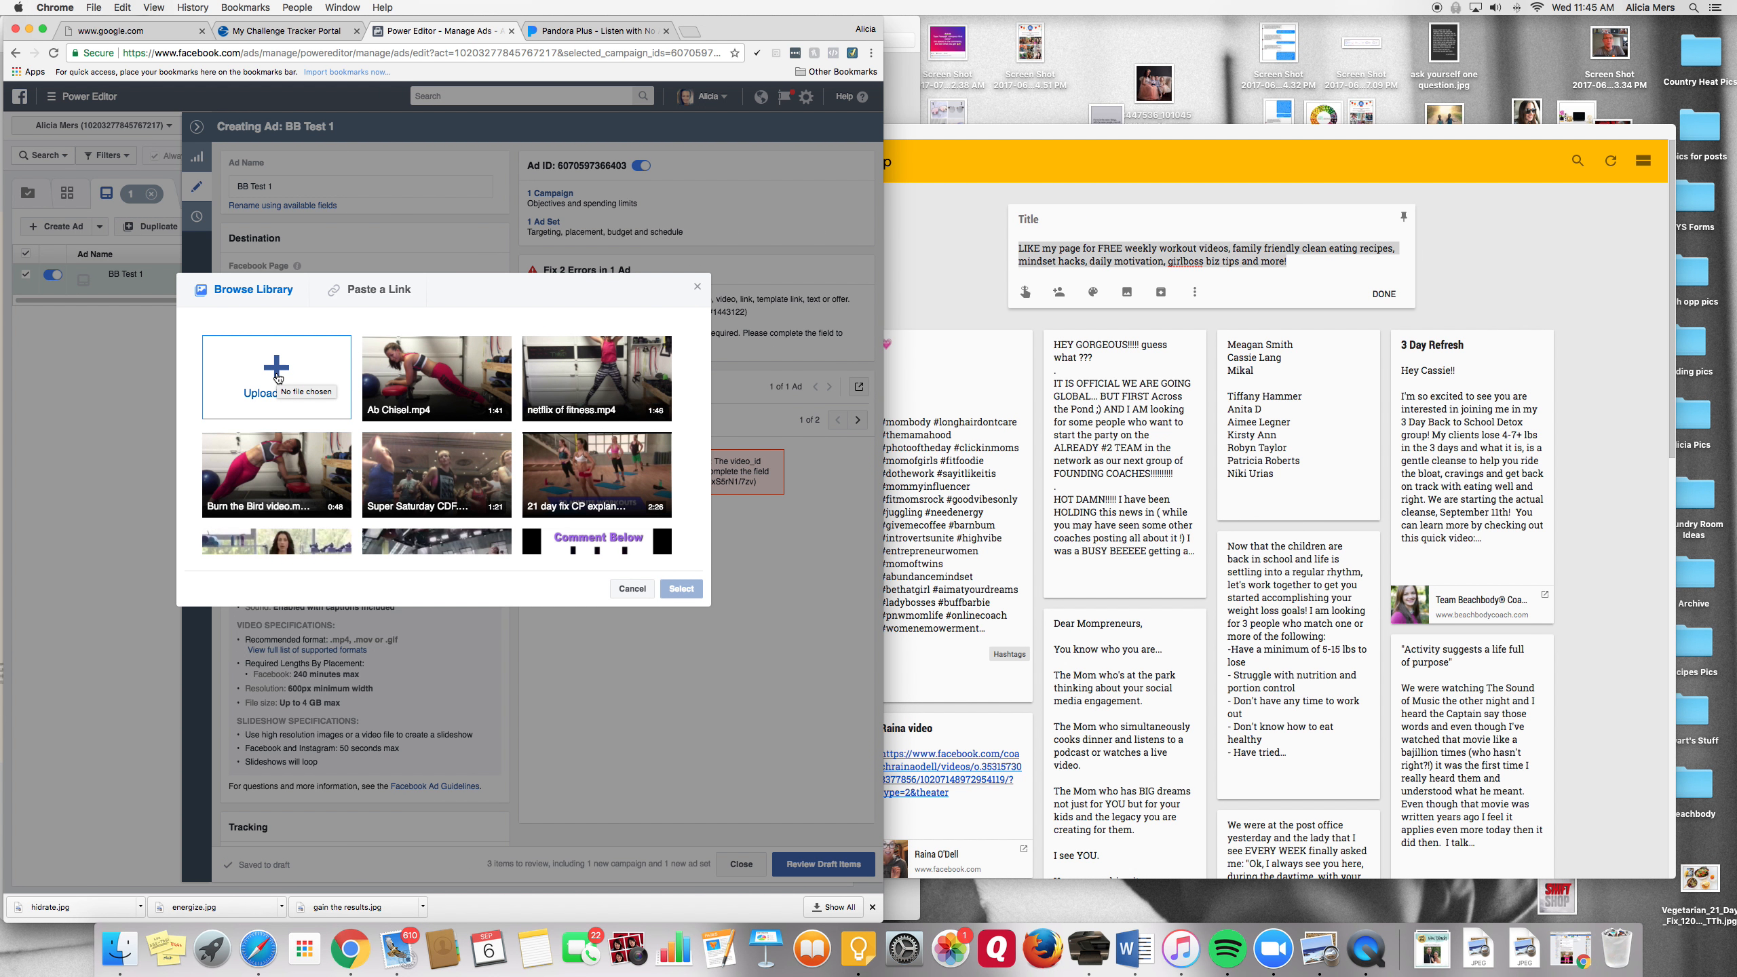
click(277, 377)
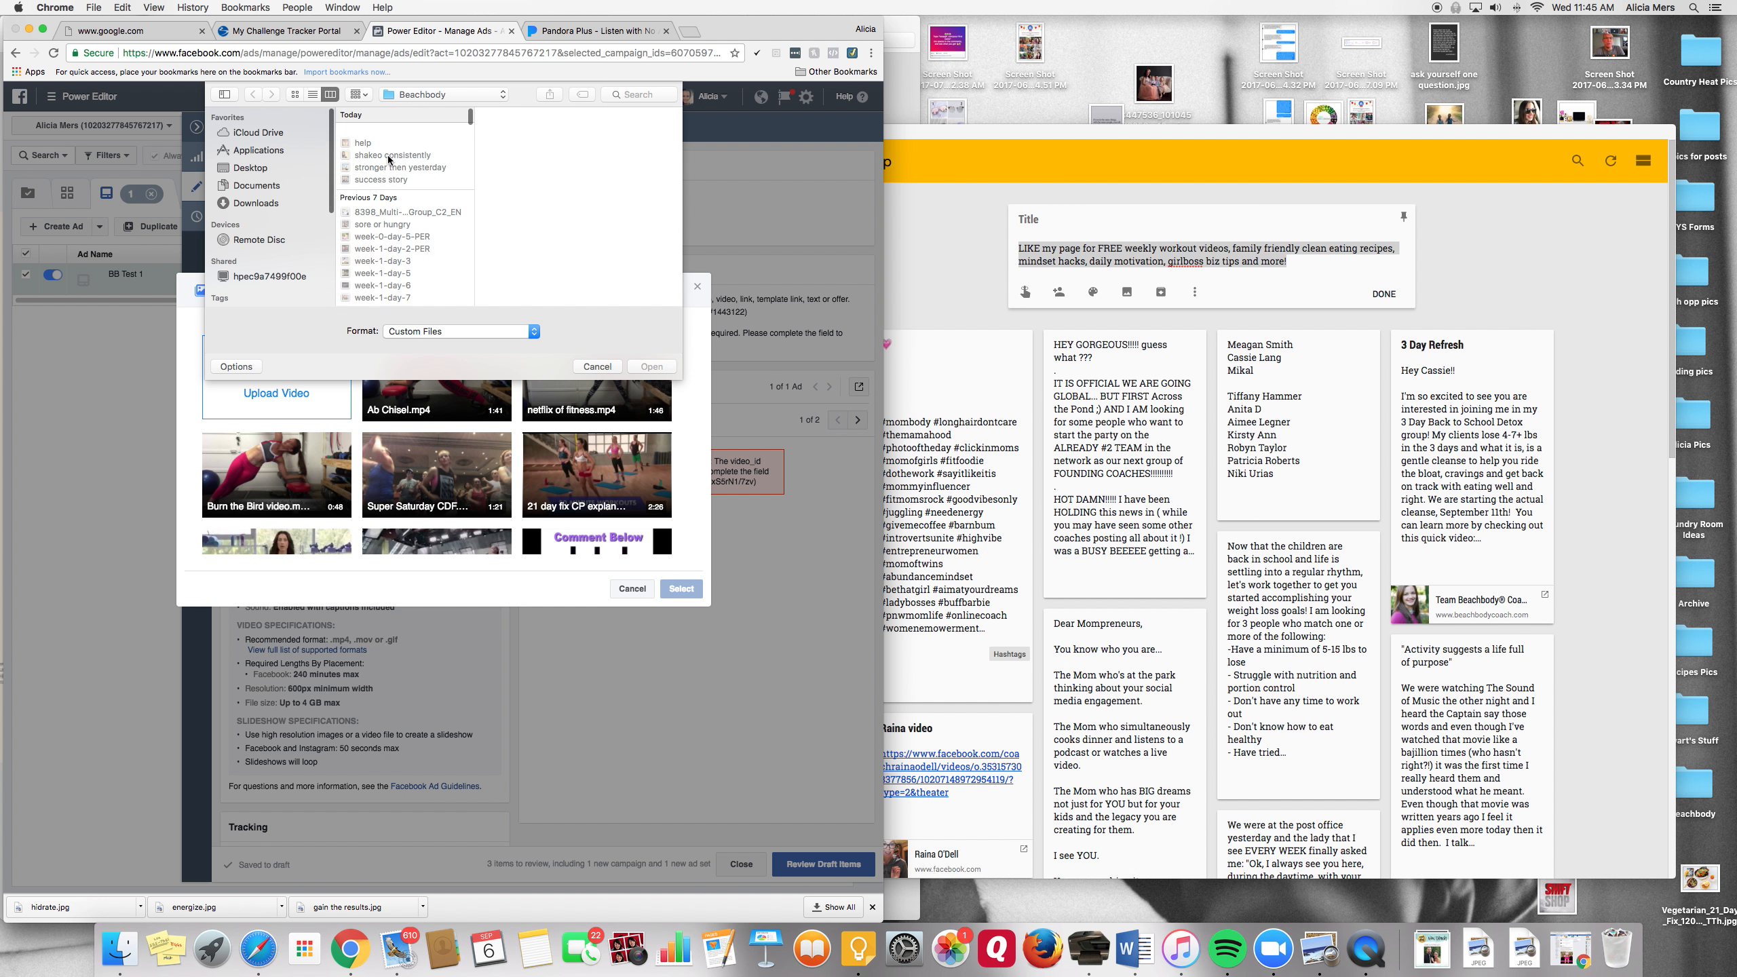
click(617, 92)
text(abs)
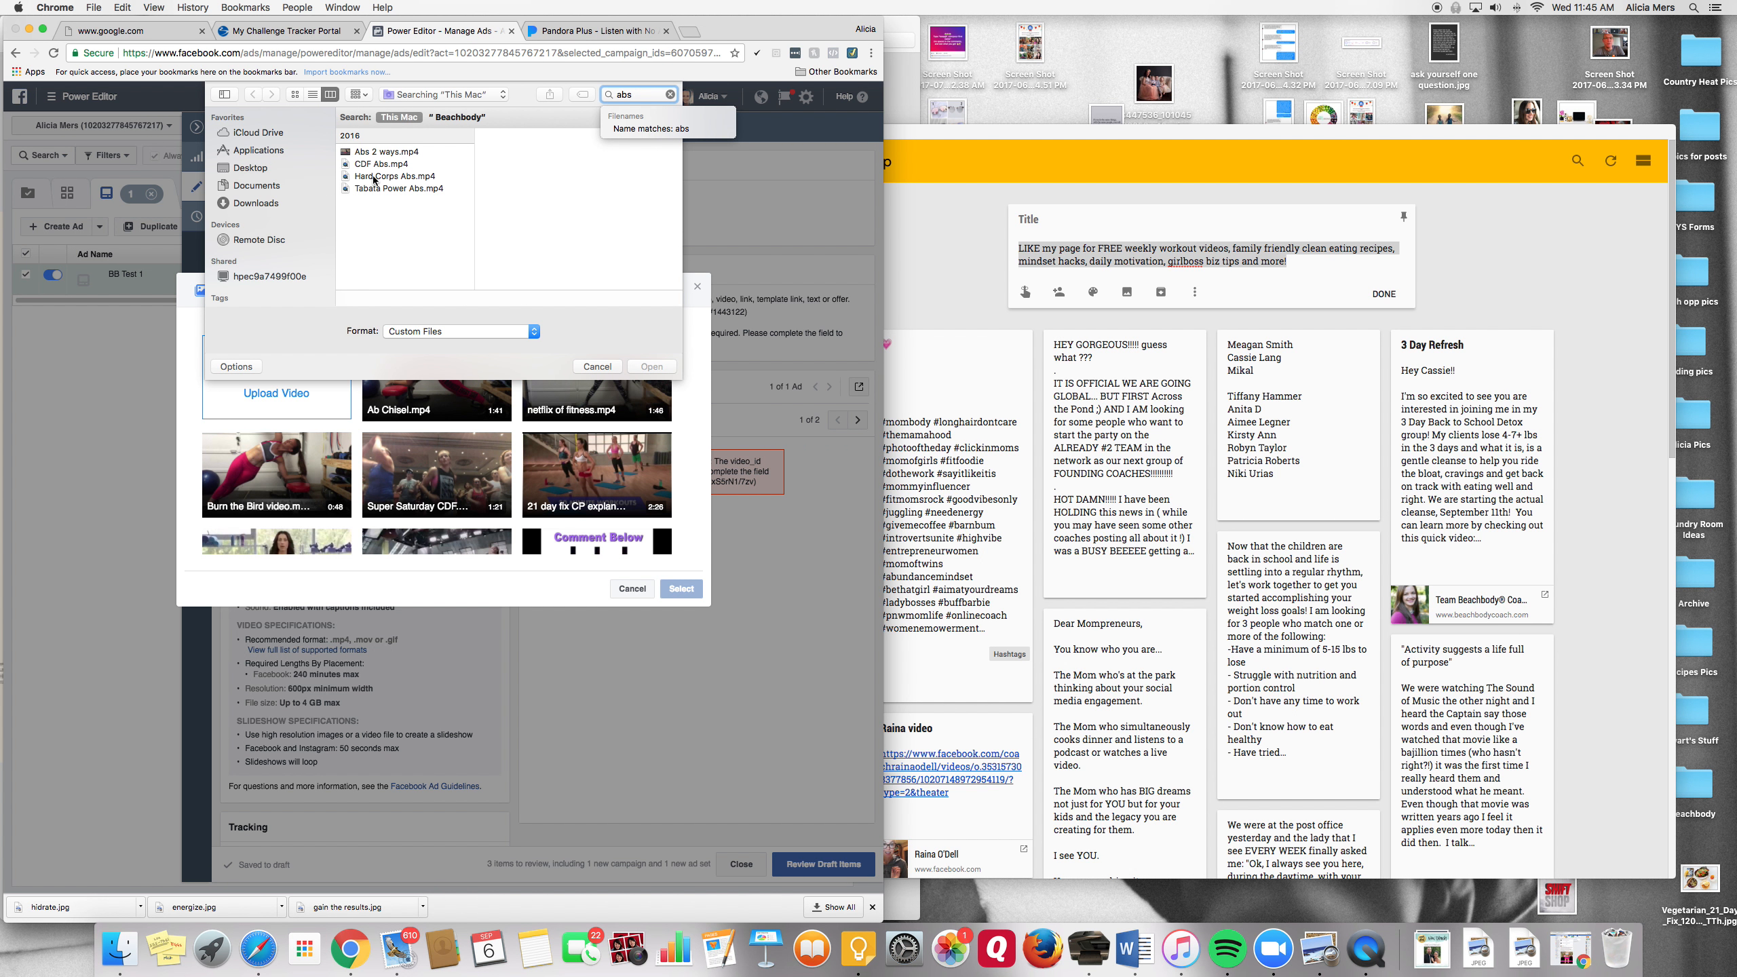
click(368, 154)
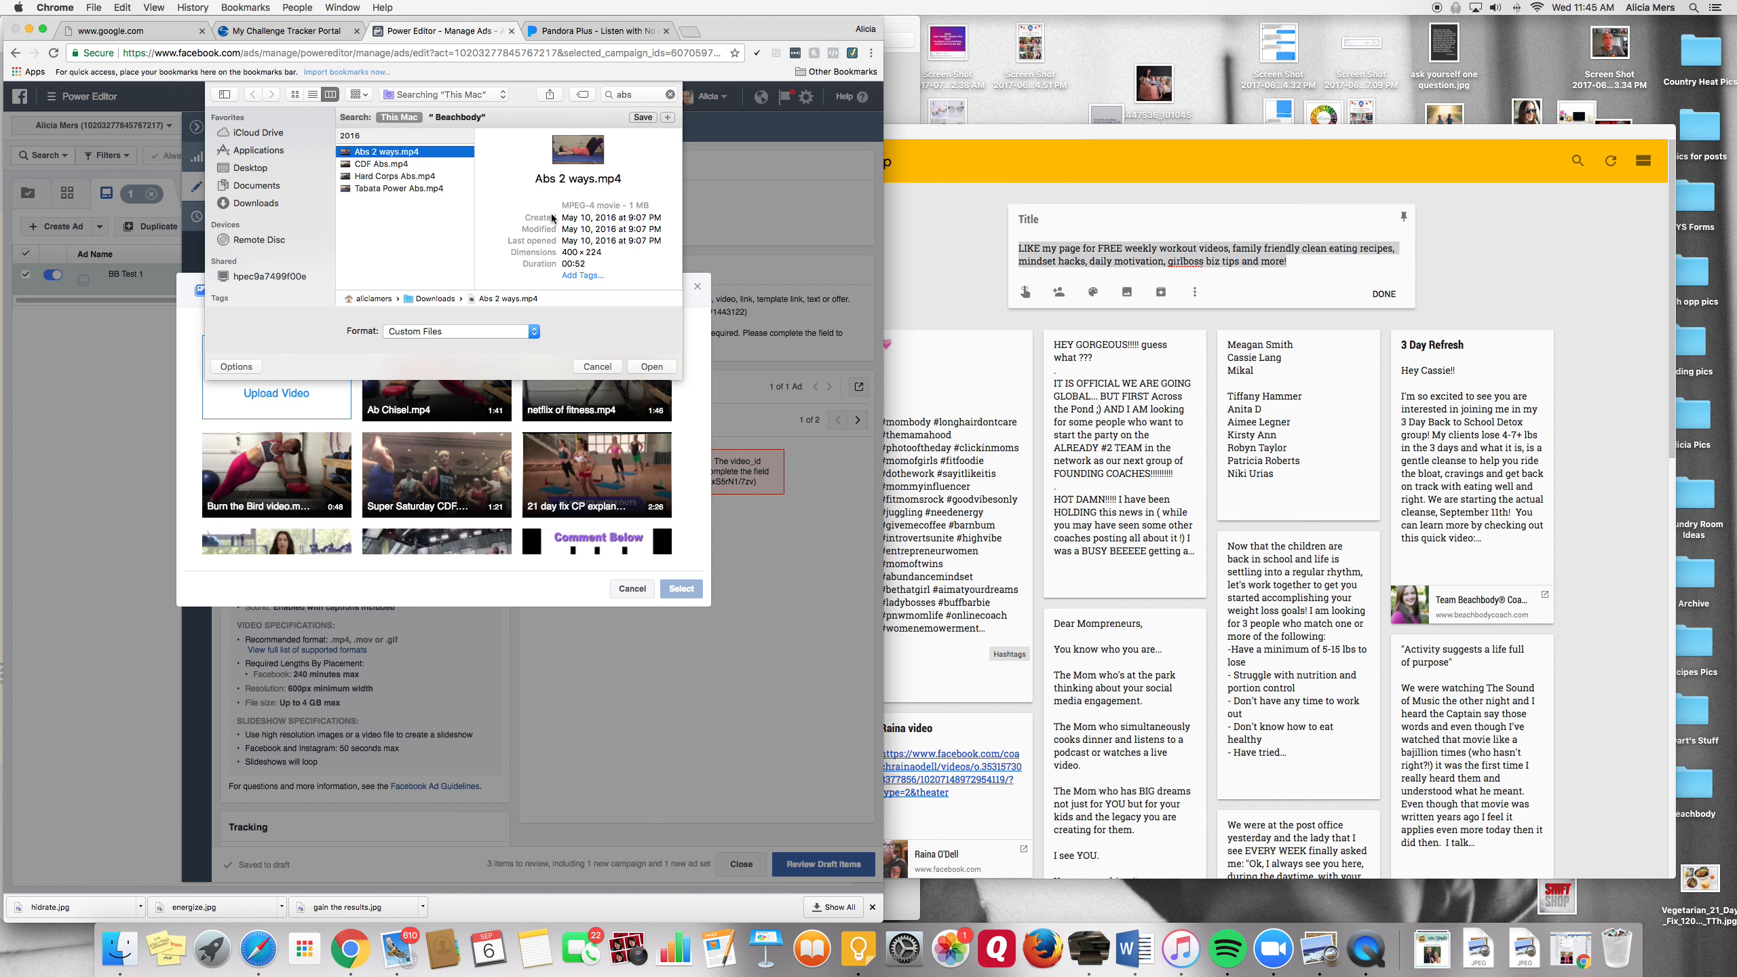
click(639, 367)
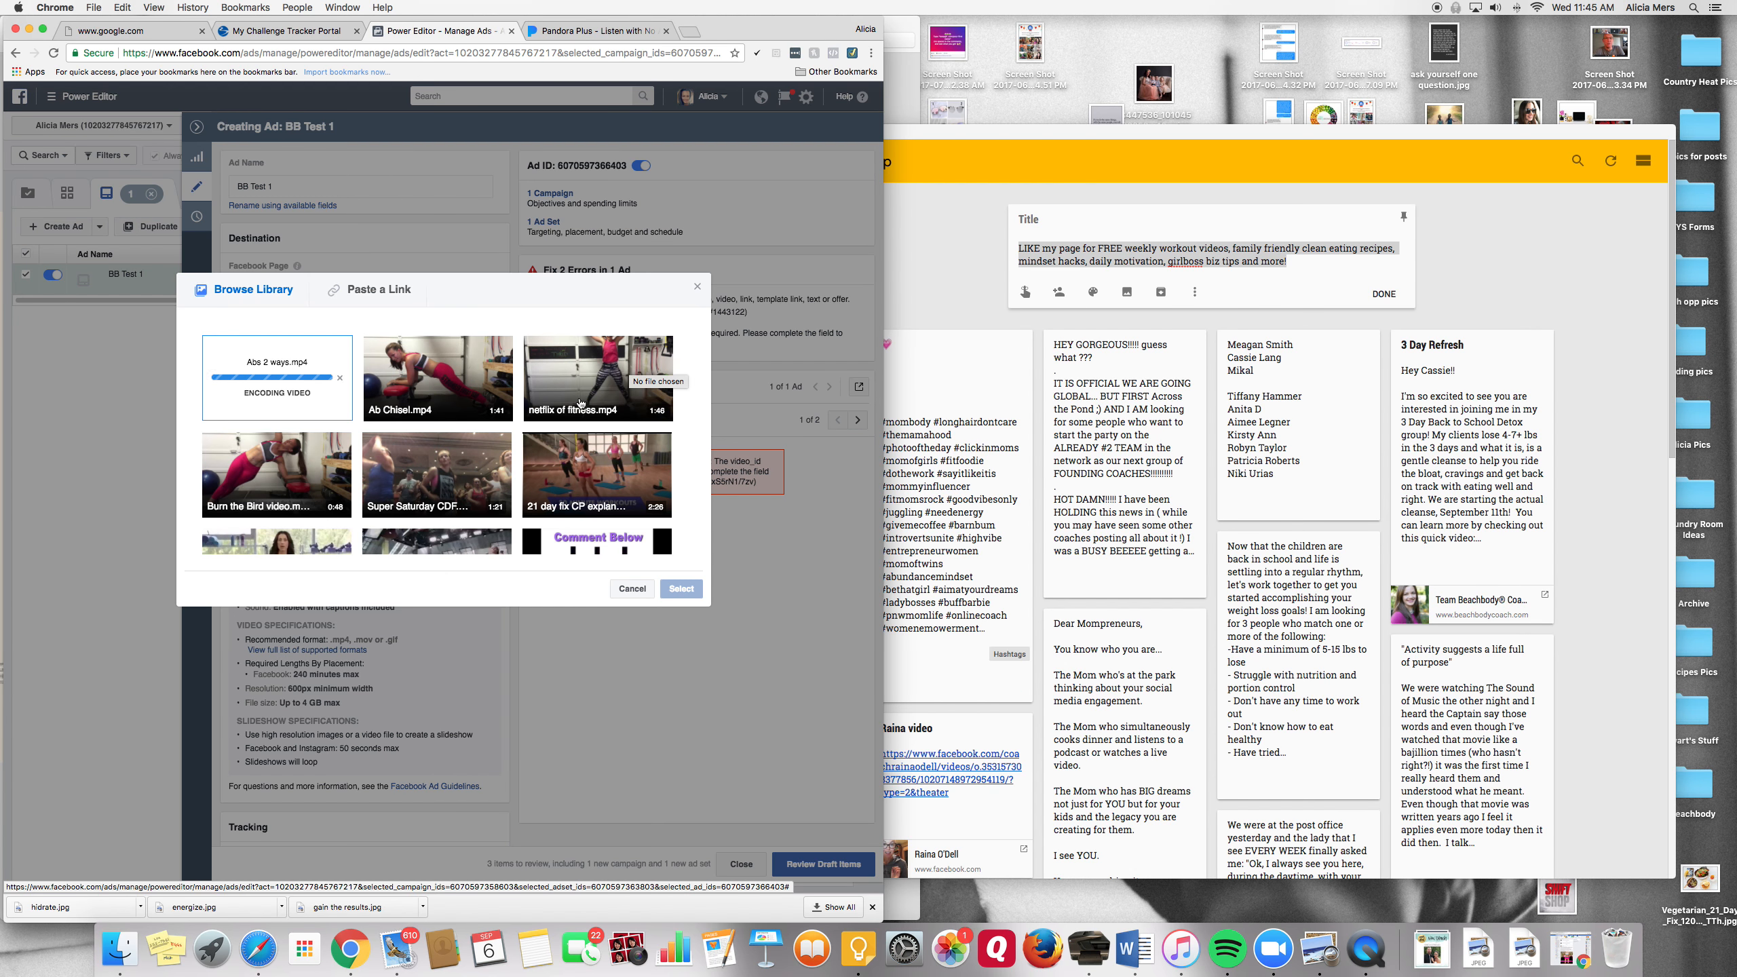
- Choose Ab Chisel.mp4 from the existing video library as the ad's video
scroll(580, 403, down, 10)
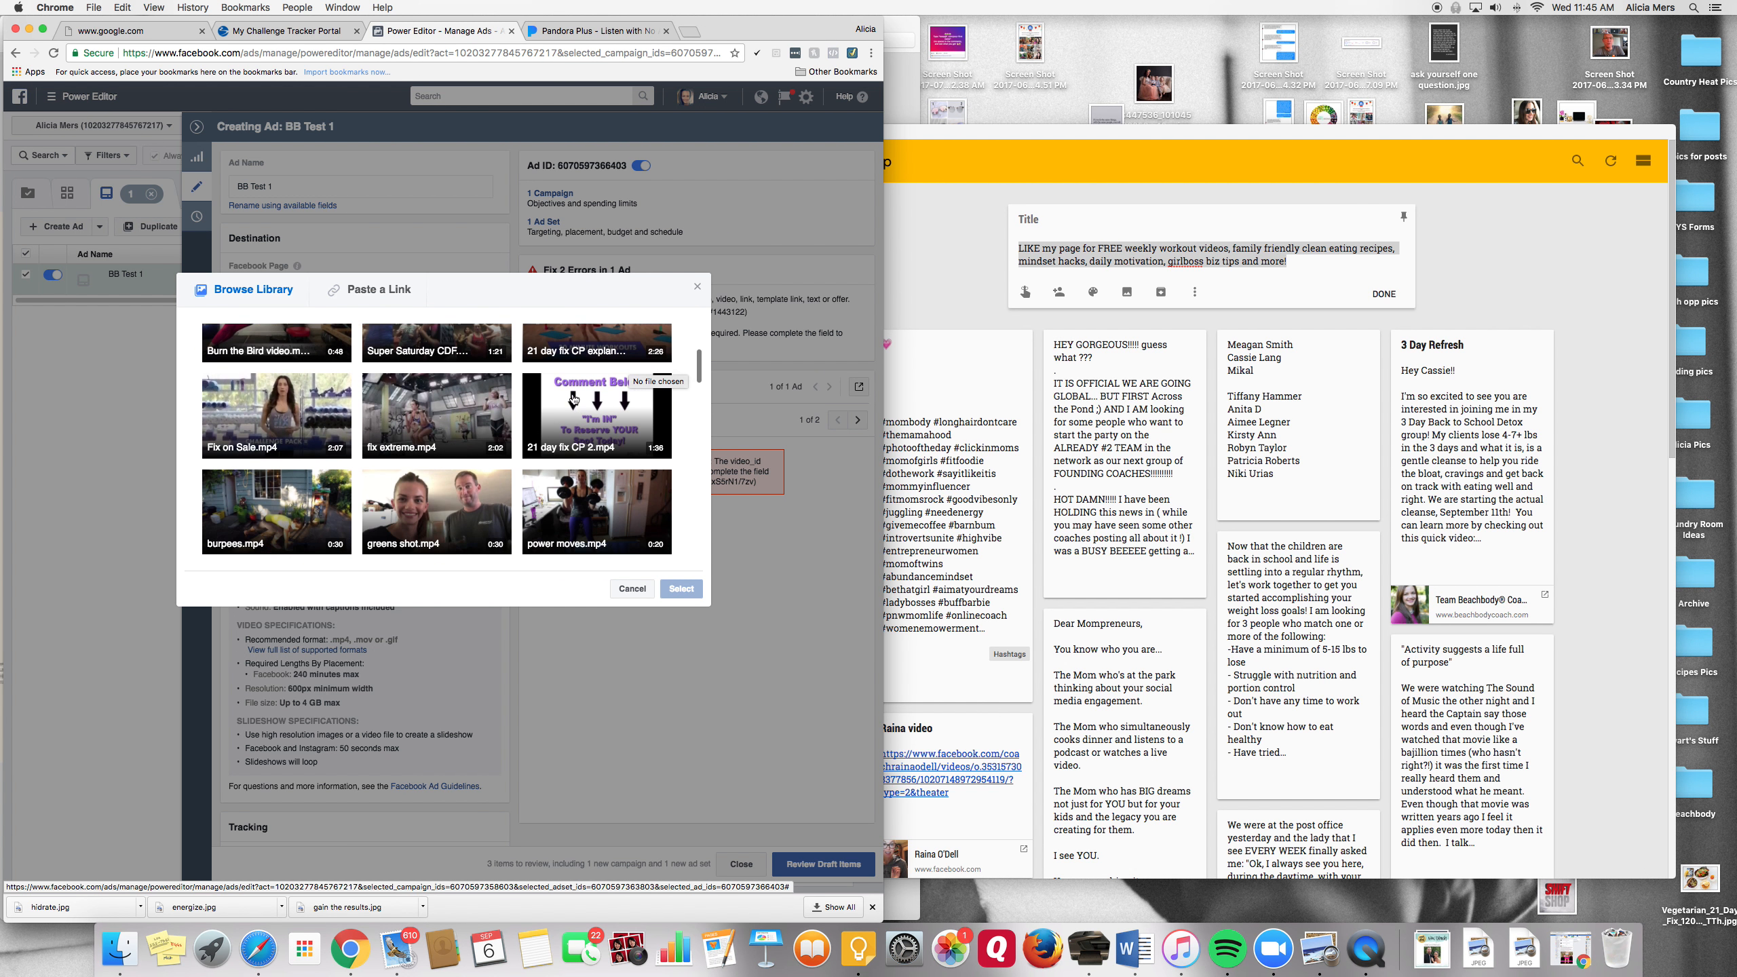
scroll(573, 399, down, 15)
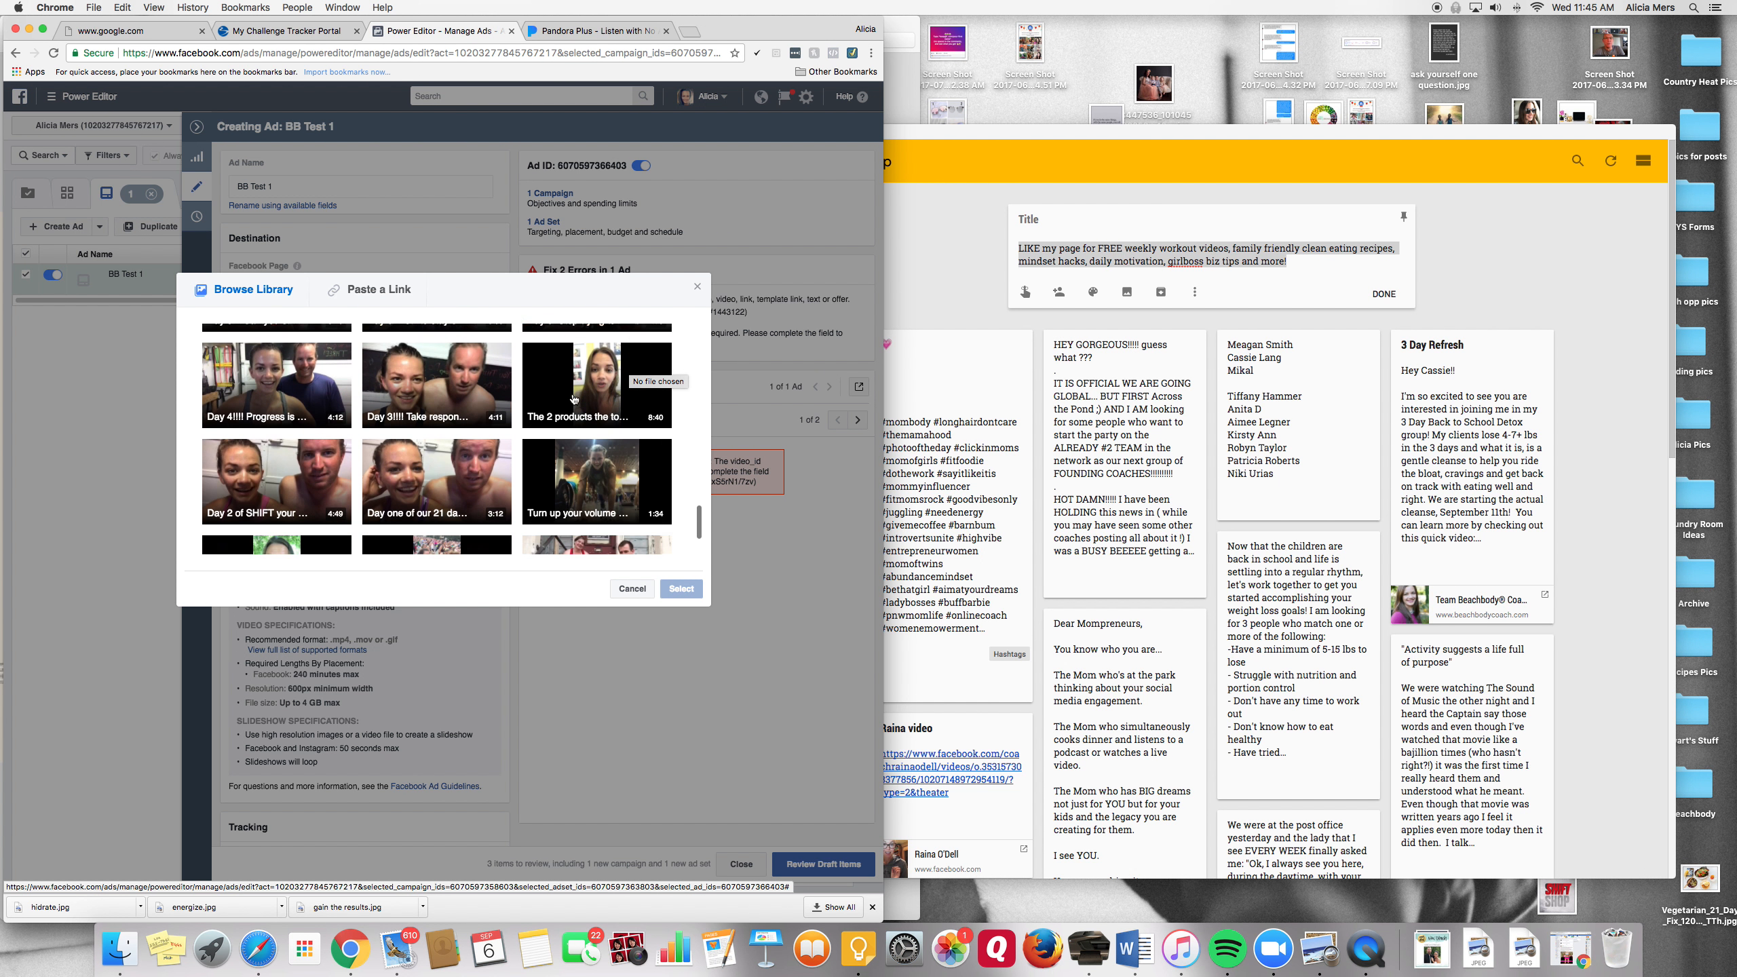
scroll(573, 398, up, 20)
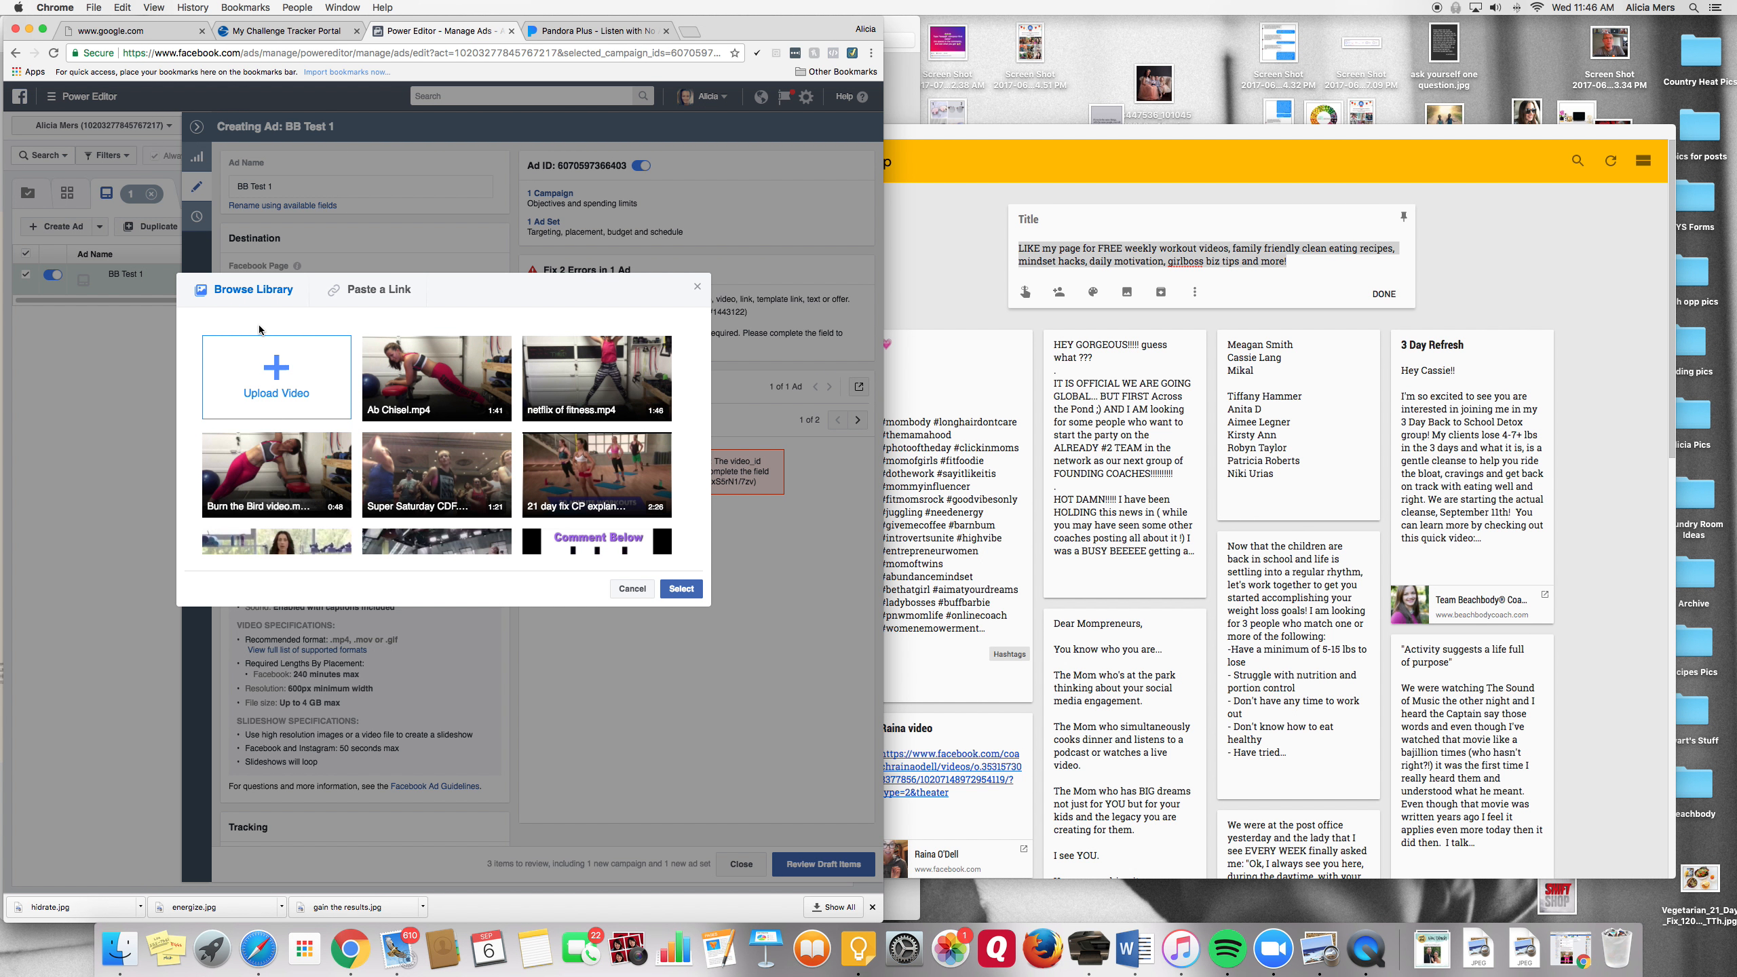
click(437, 378)
click(681, 589)
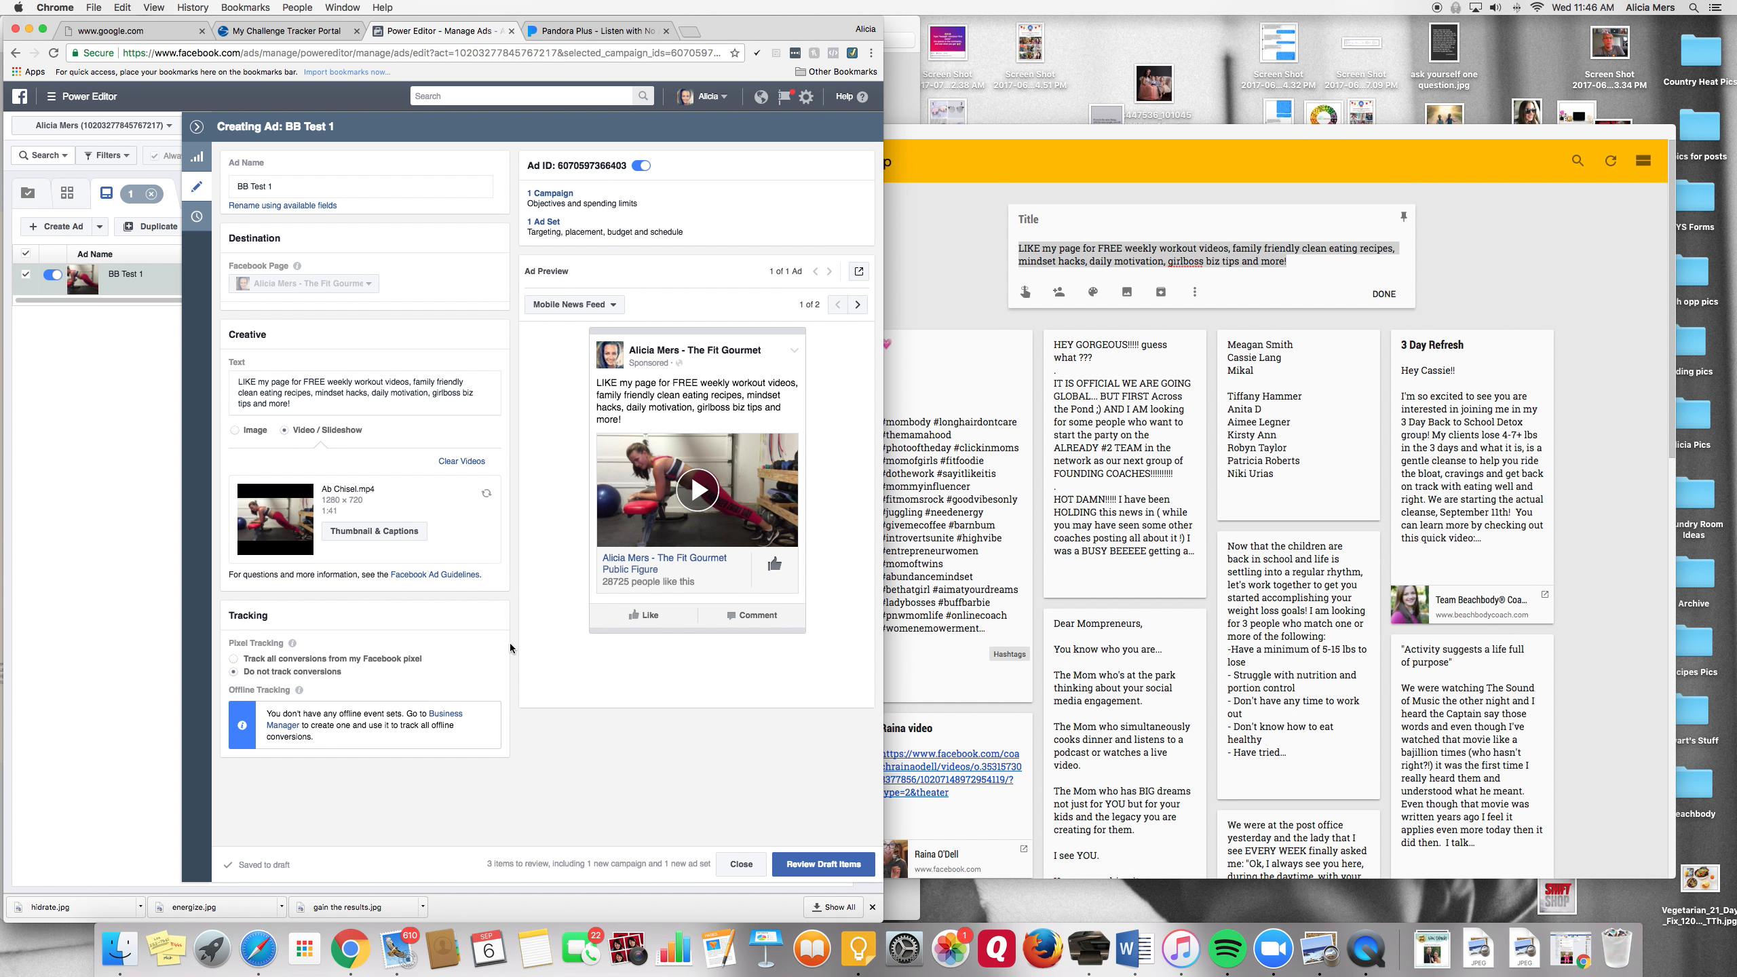
- Set the ad video's thumbnail to the frame captioned Plank Bird Dog
click(376, 531)
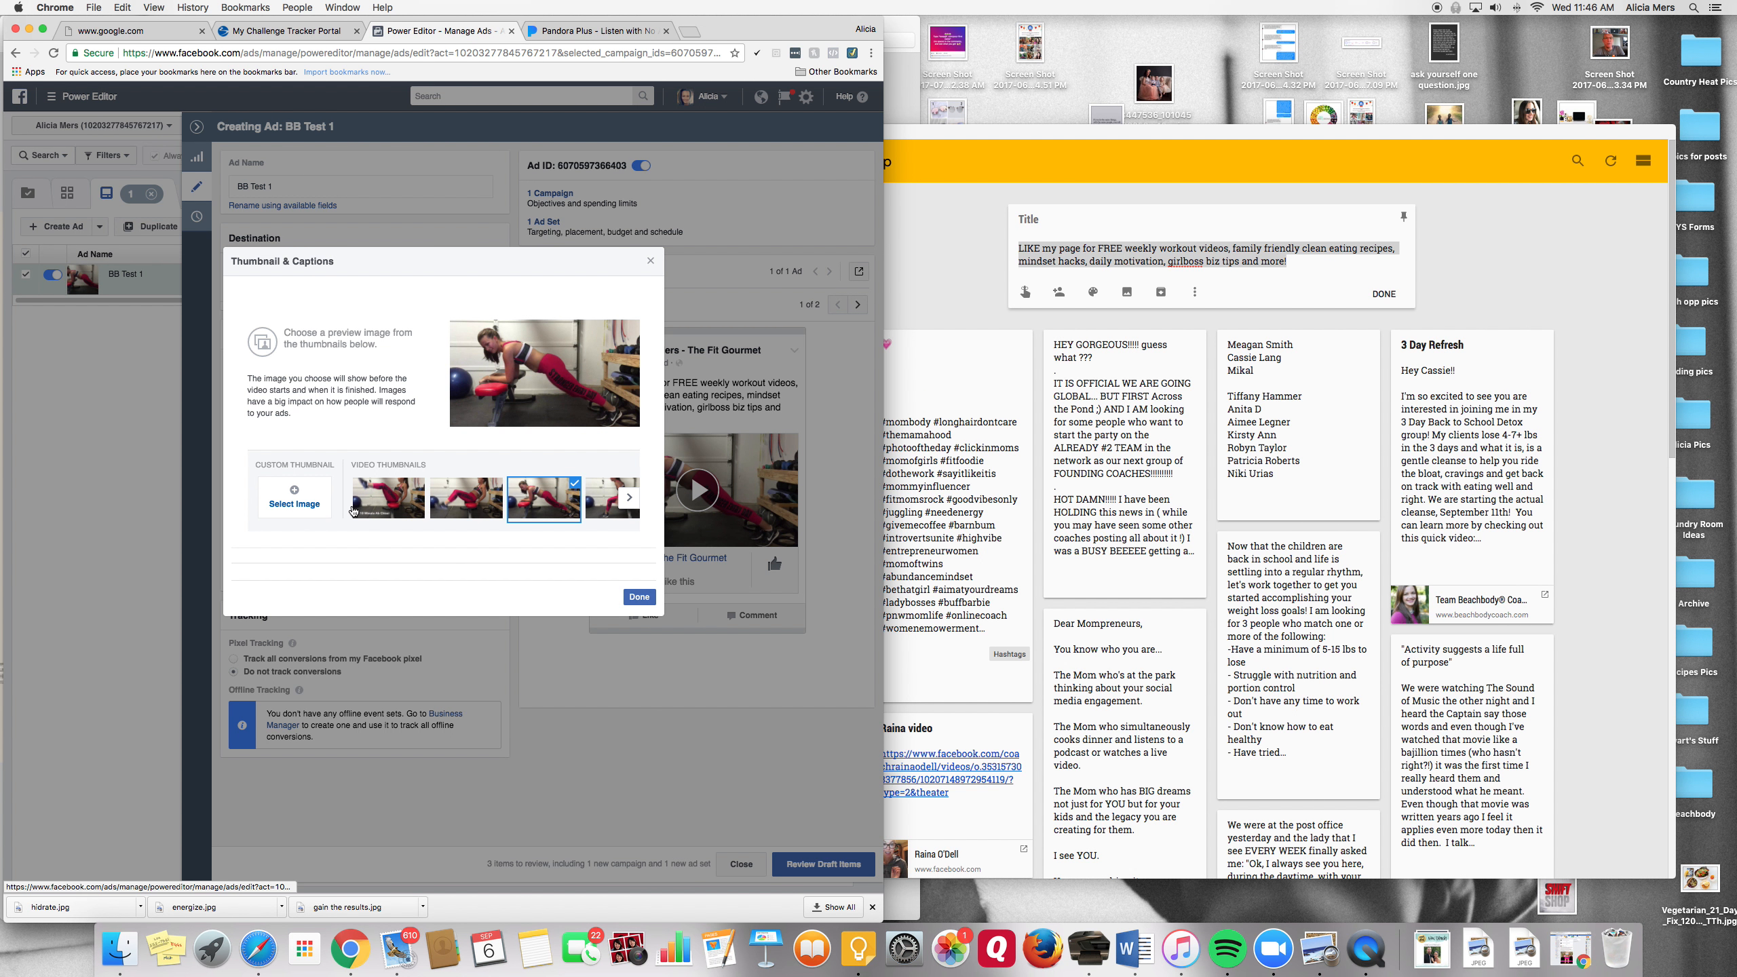
click(628, 500)
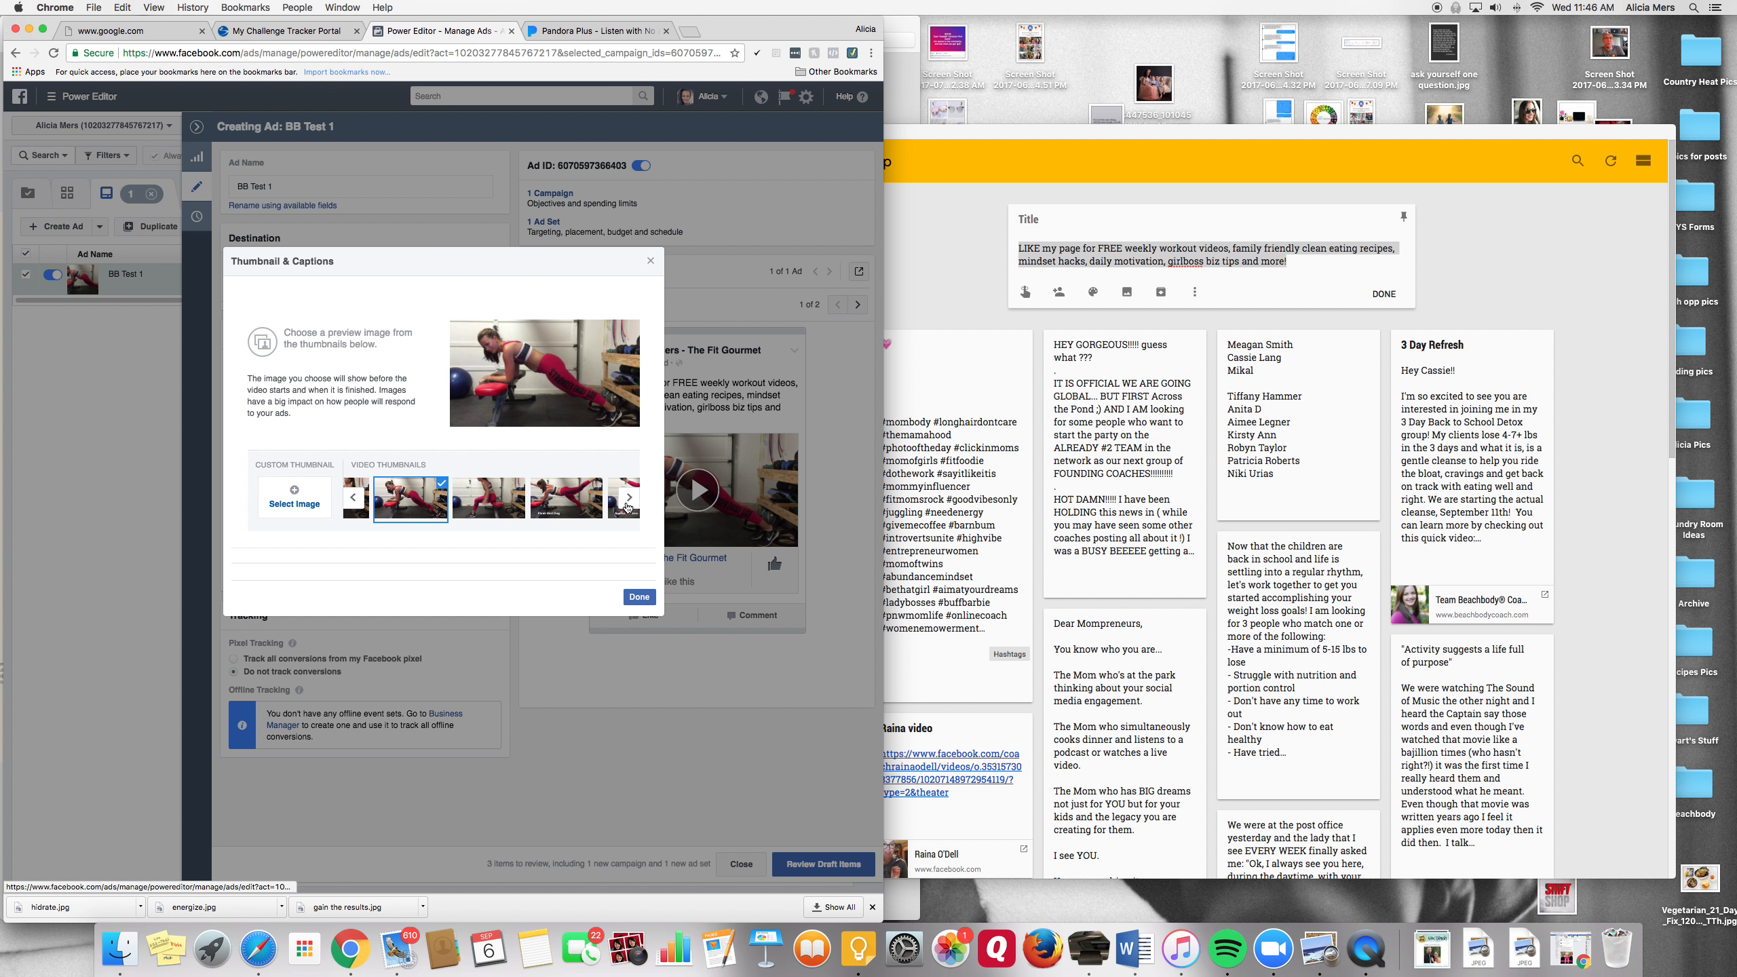
click(628, 500)
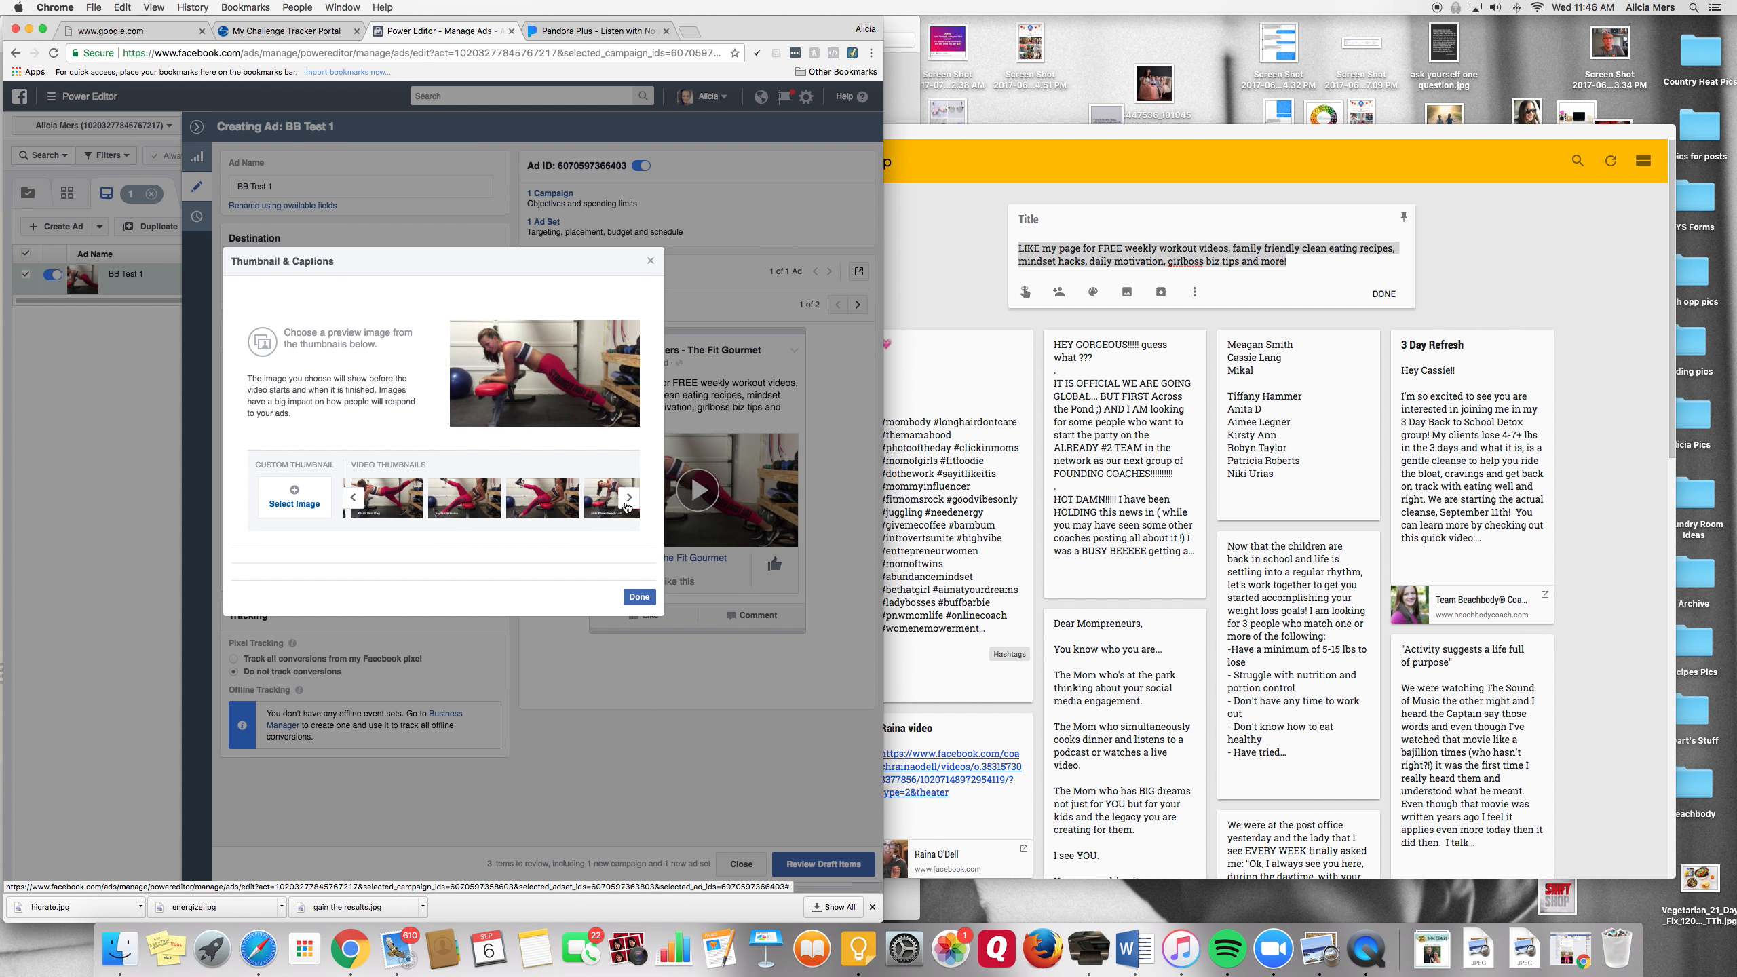
click(358, 505)
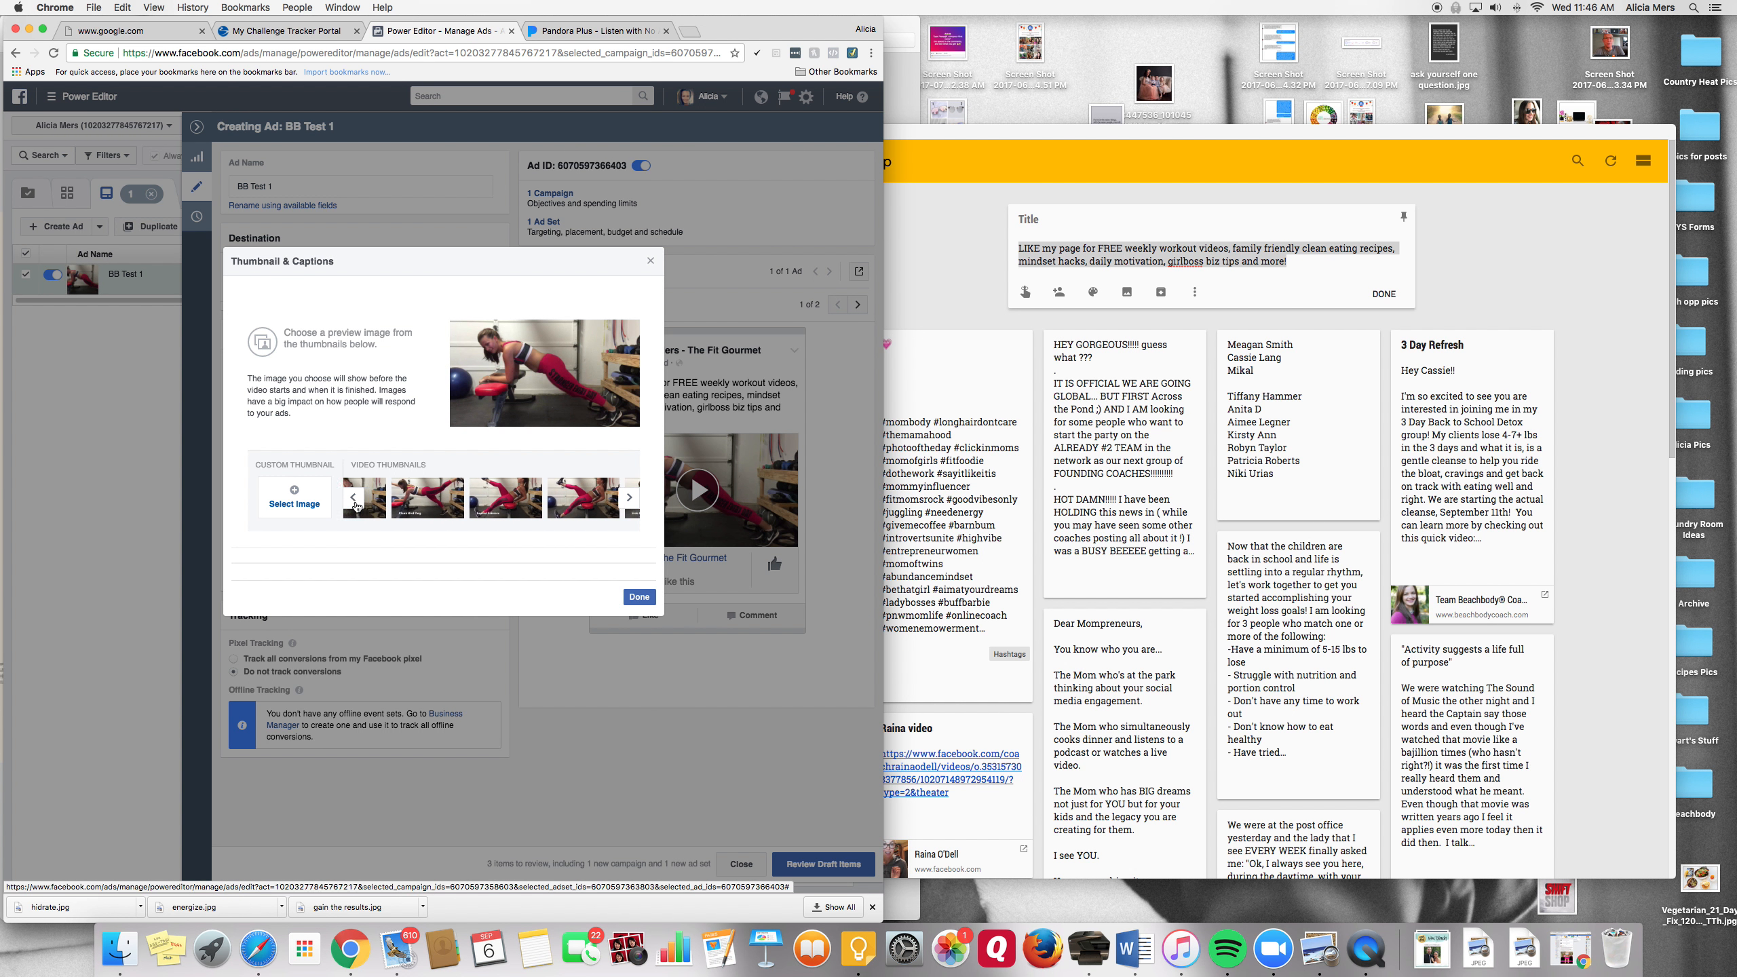
click(467, 508)
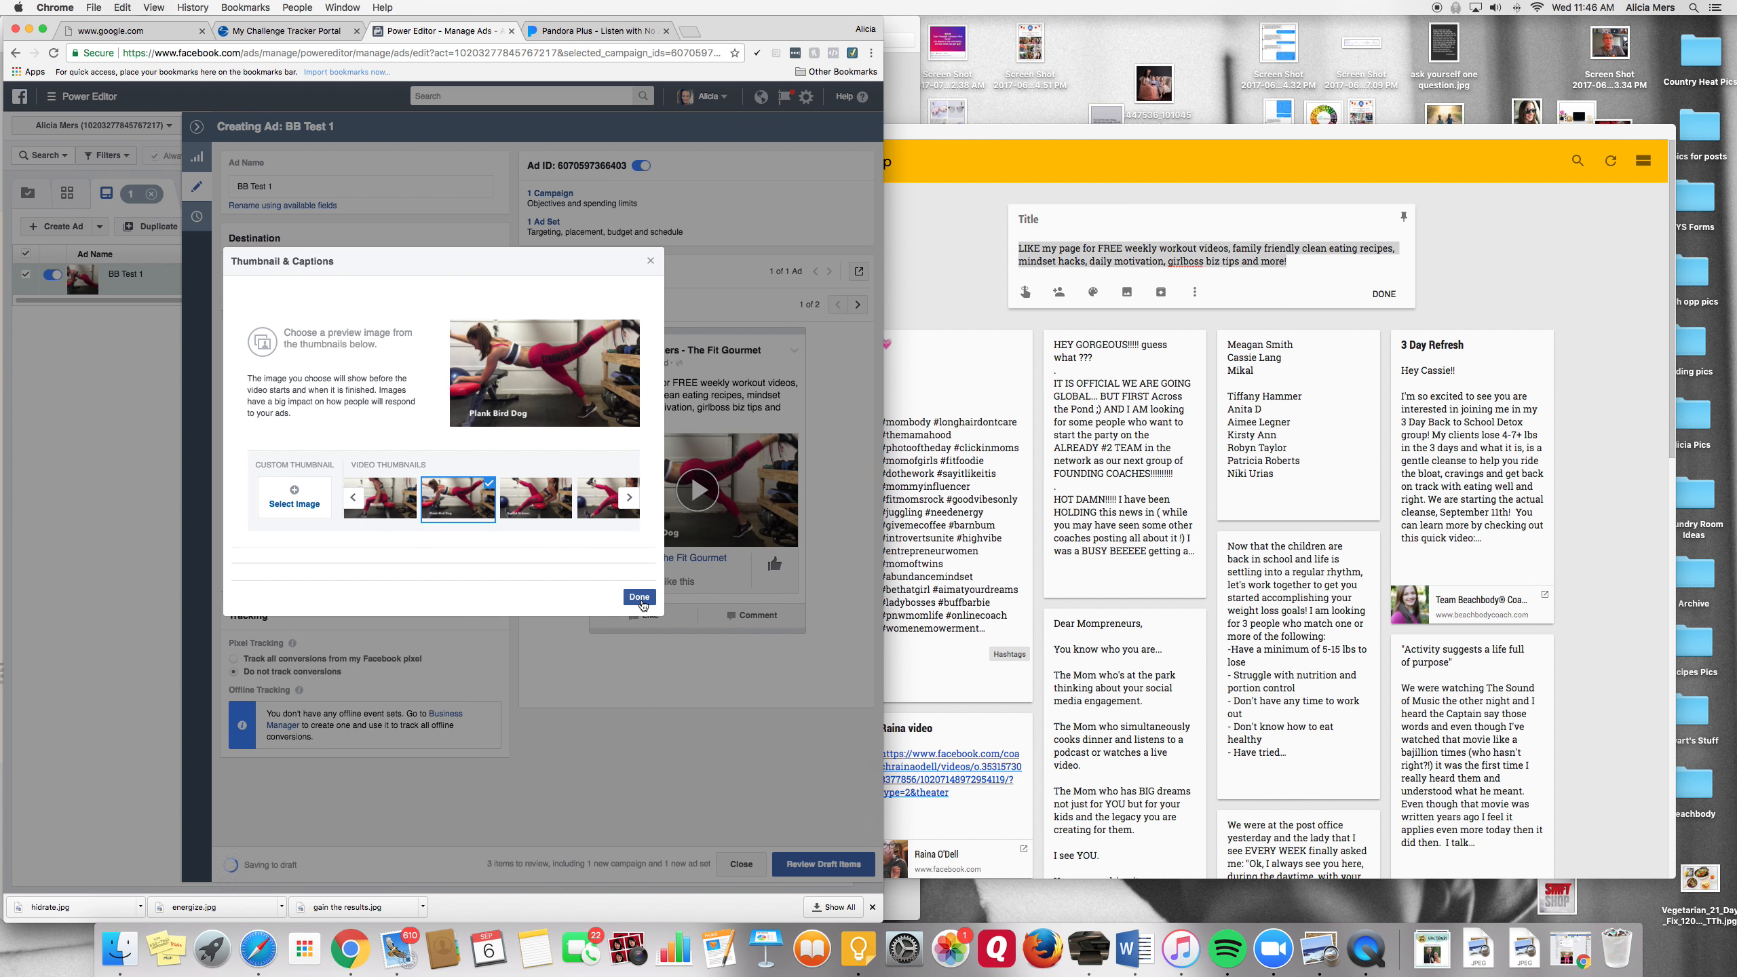
click(639, 597)
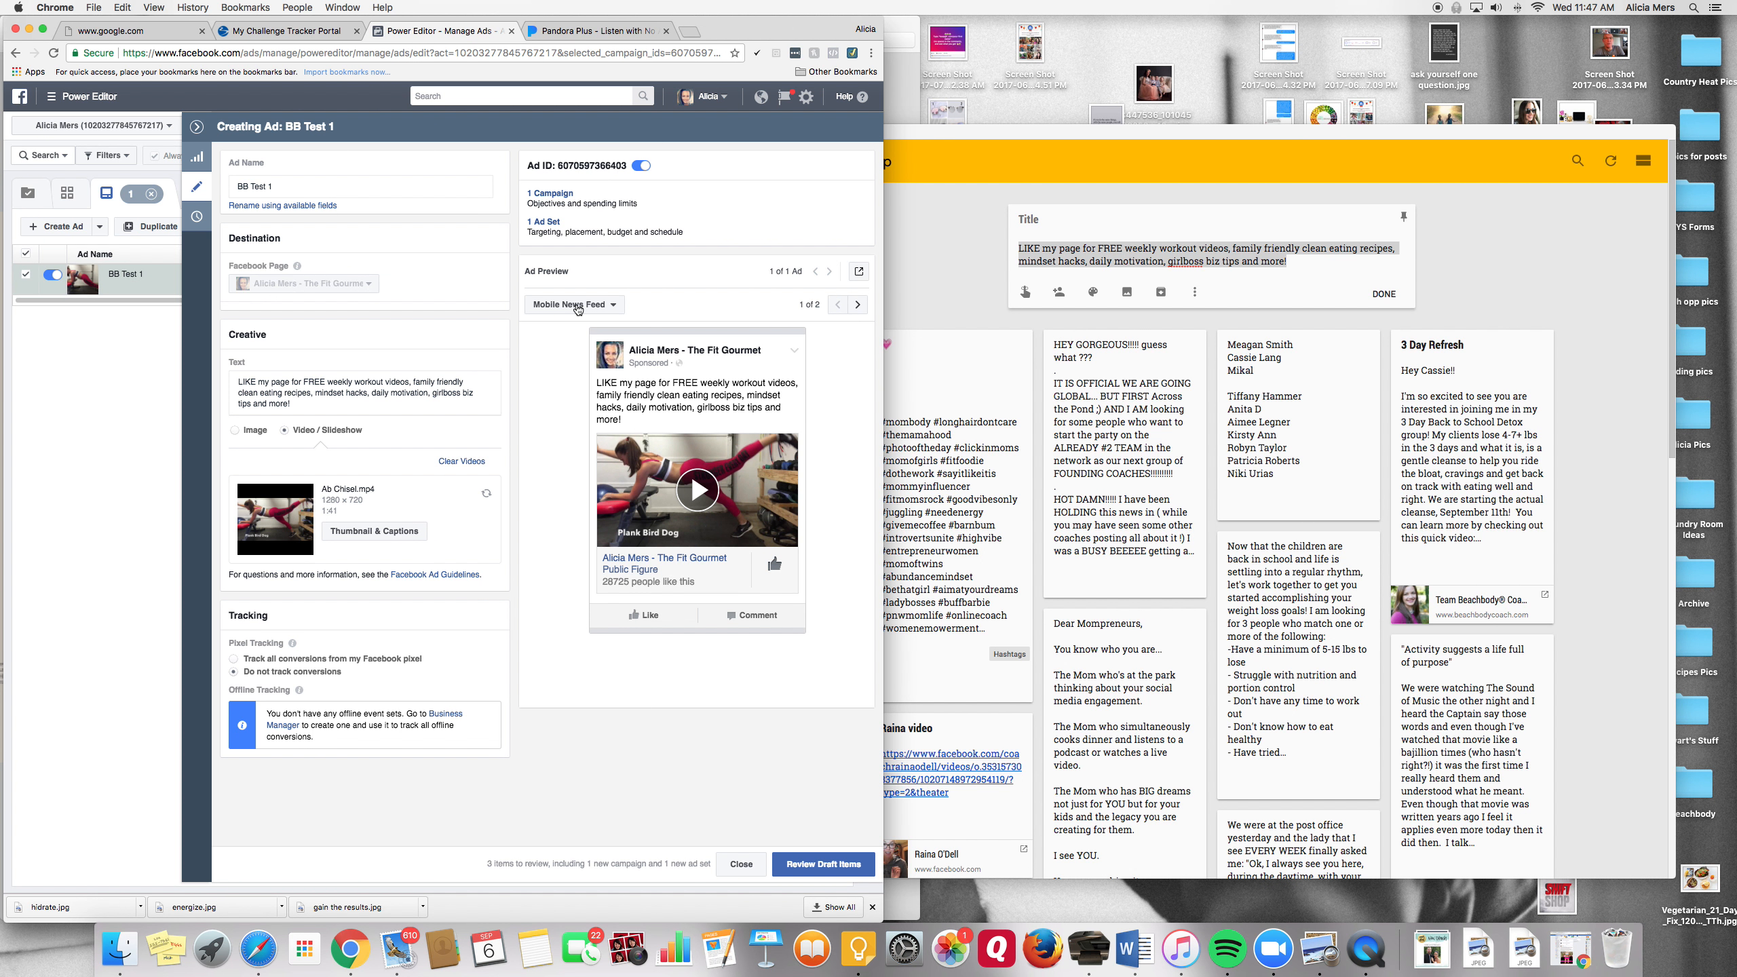
- Check the ad's preview formats, and review and confirm the drafted BB Test 1 campaign, ad set and ad
click(578, 308)
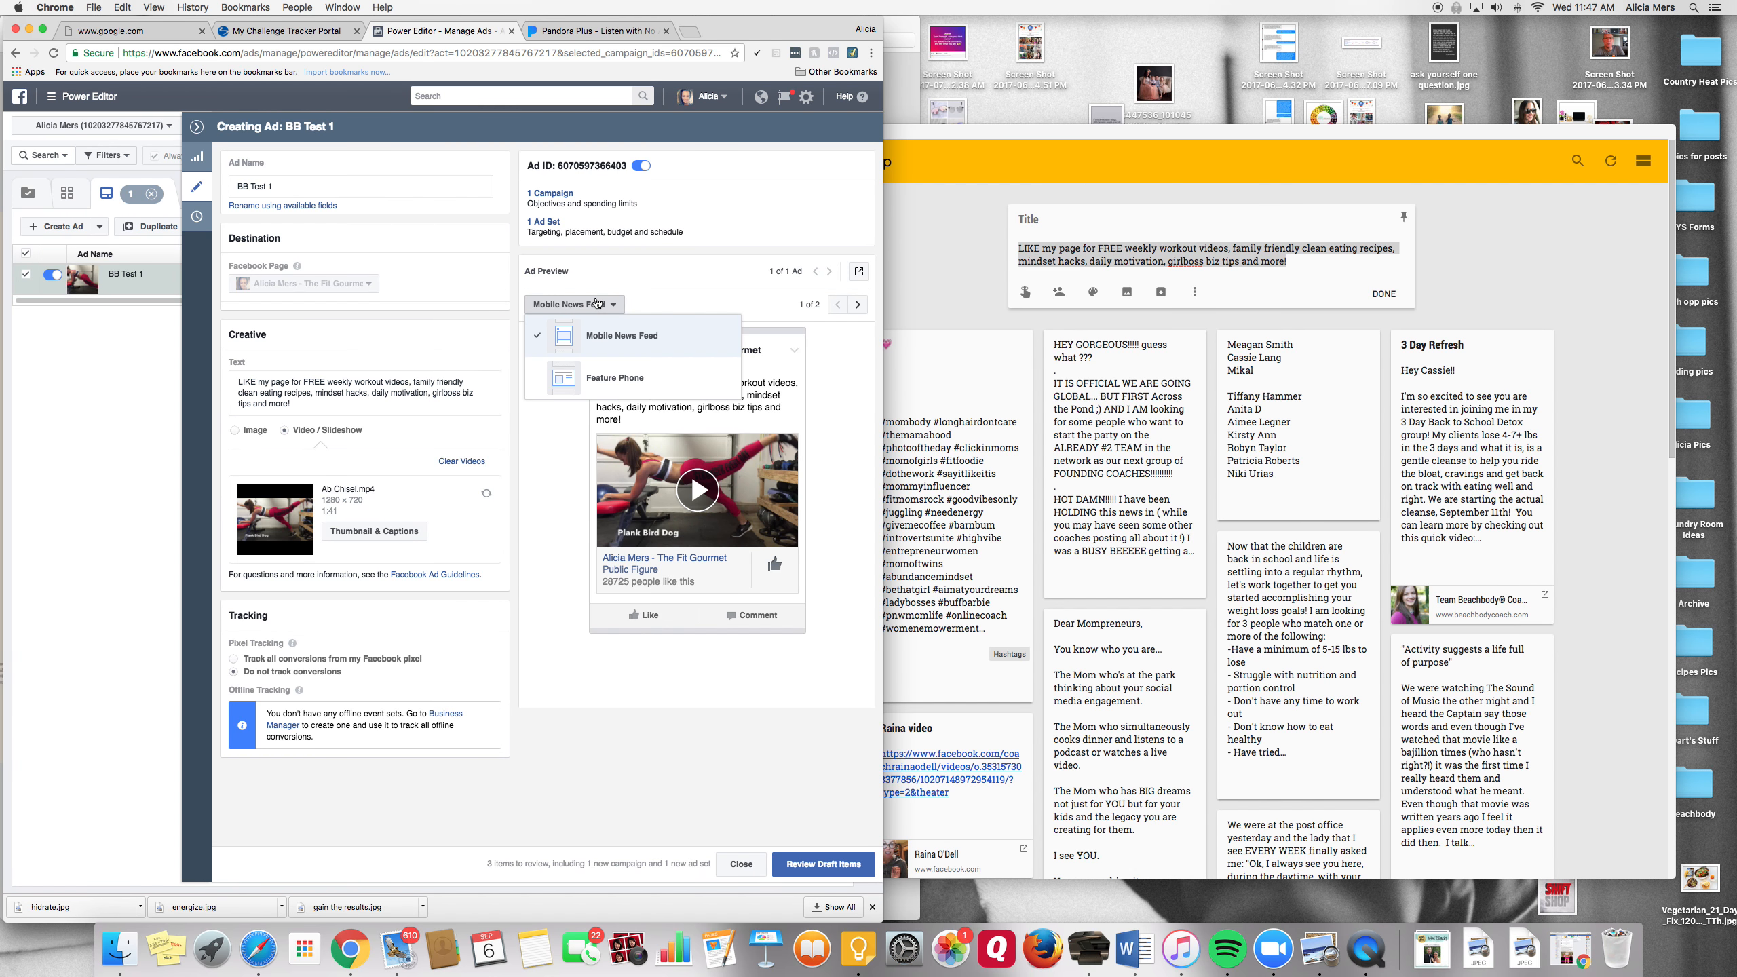
click(597, 303)
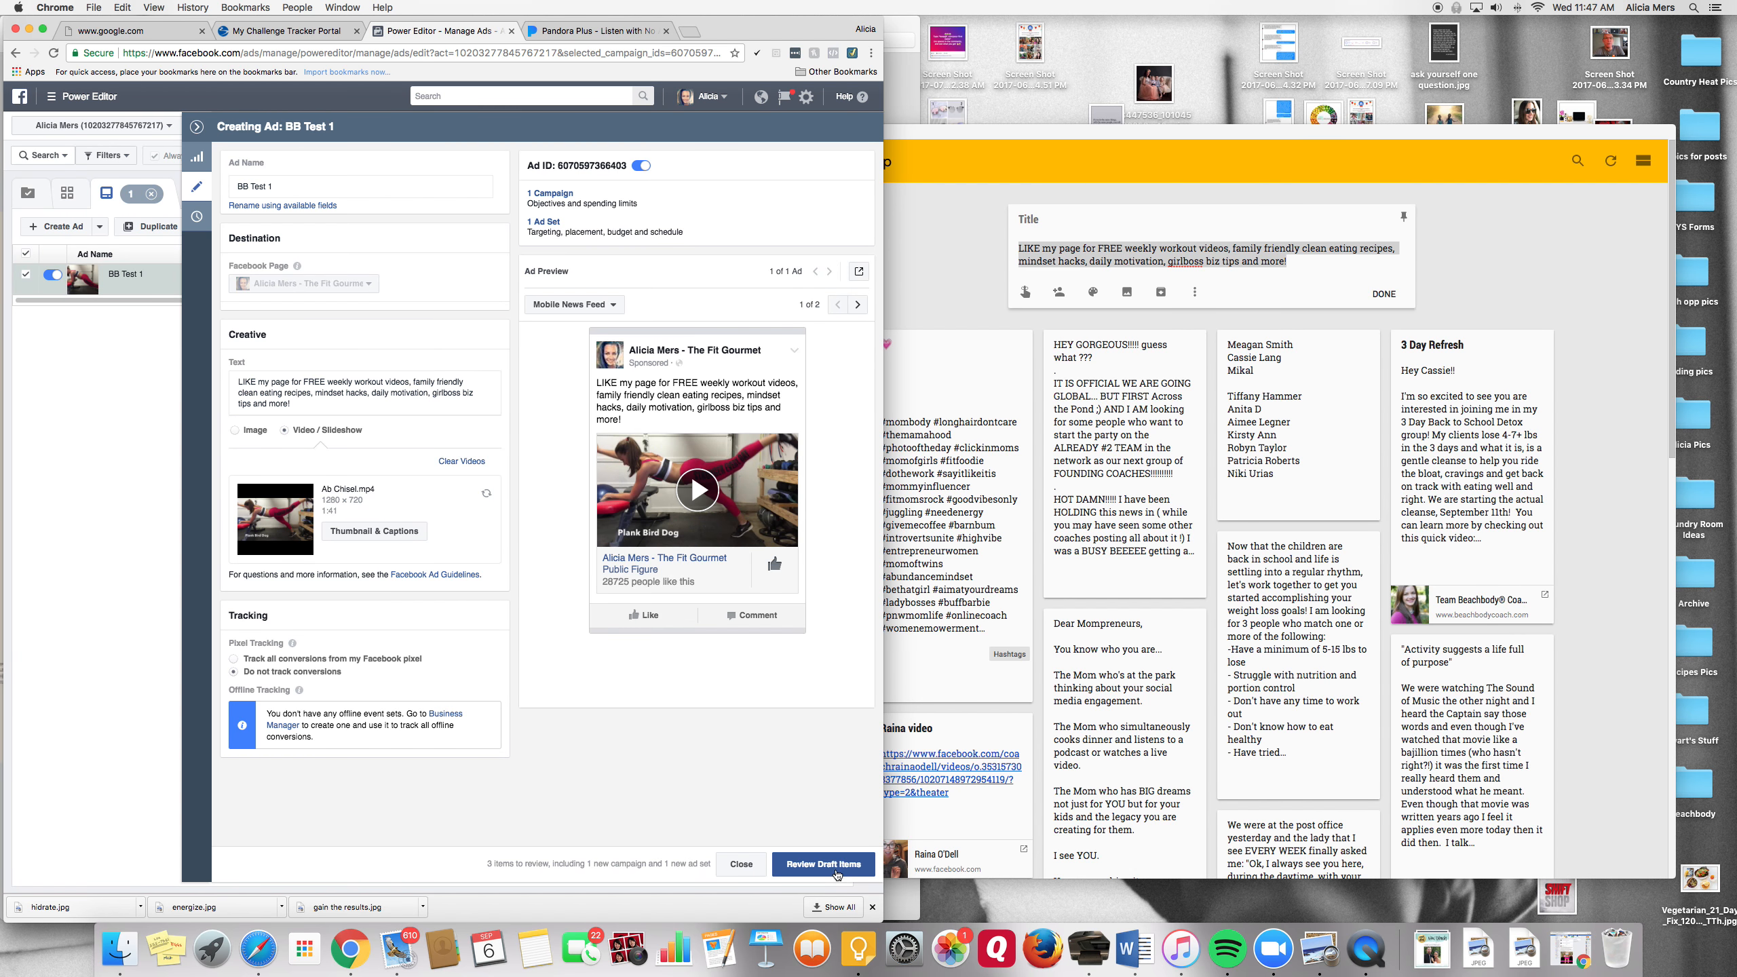
click(836, 875)
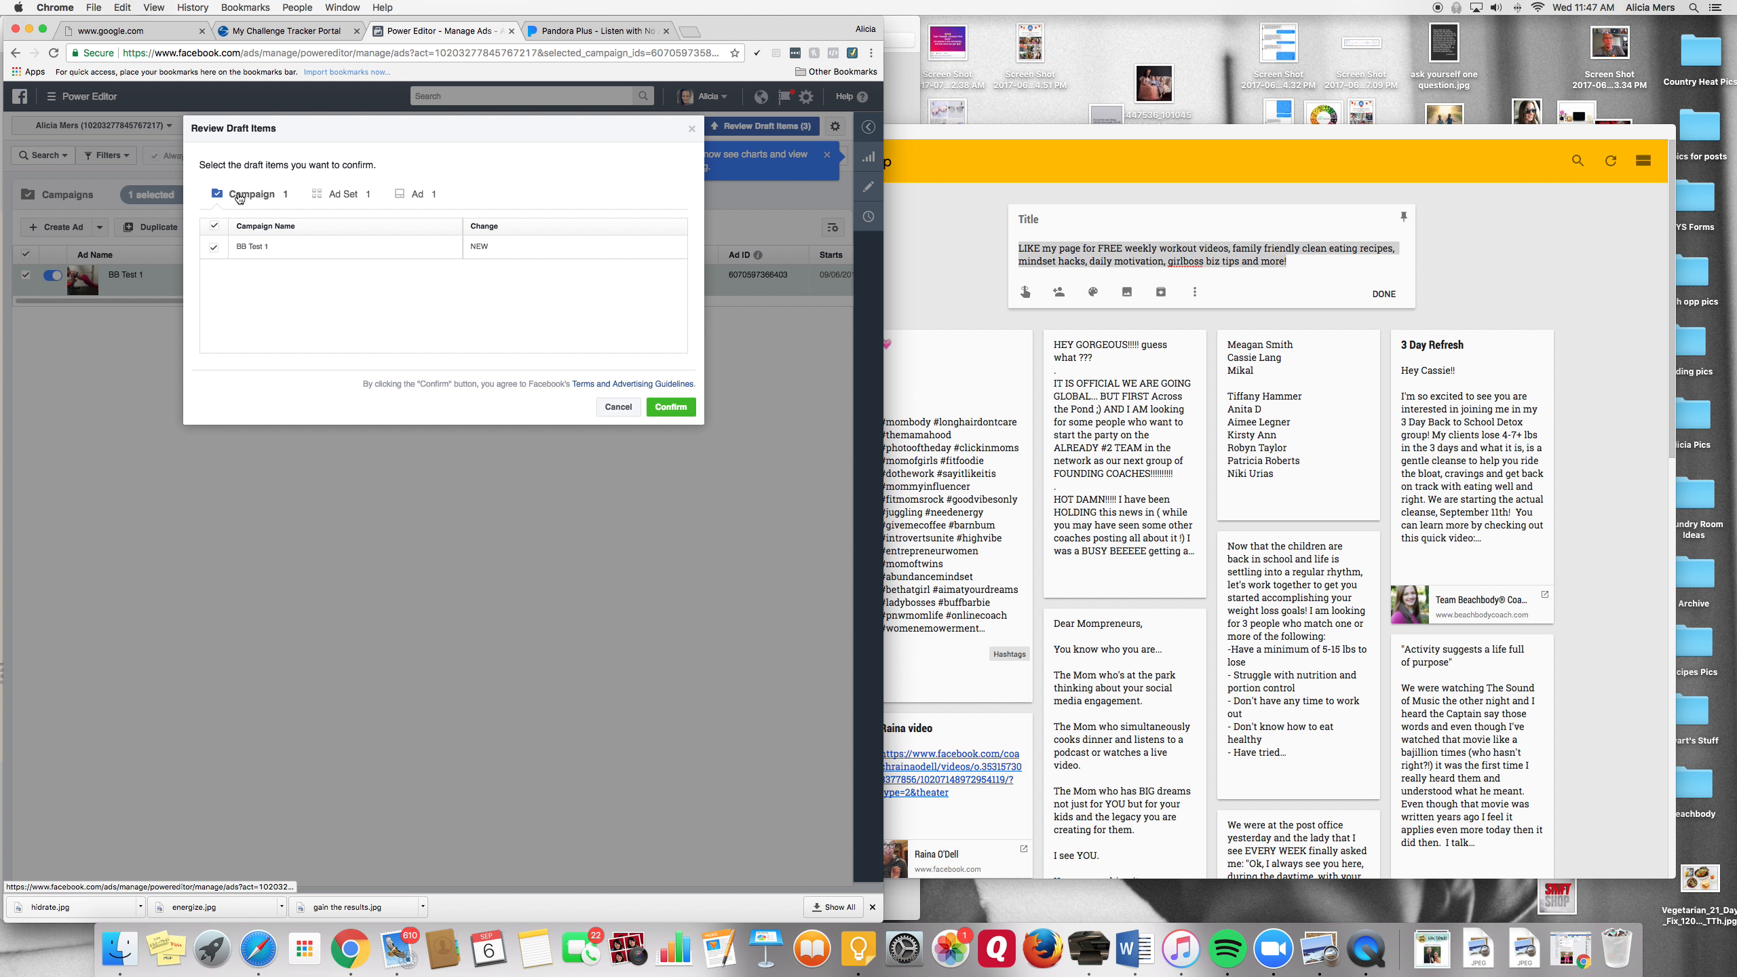
click(333, 196)
click(415, 194)
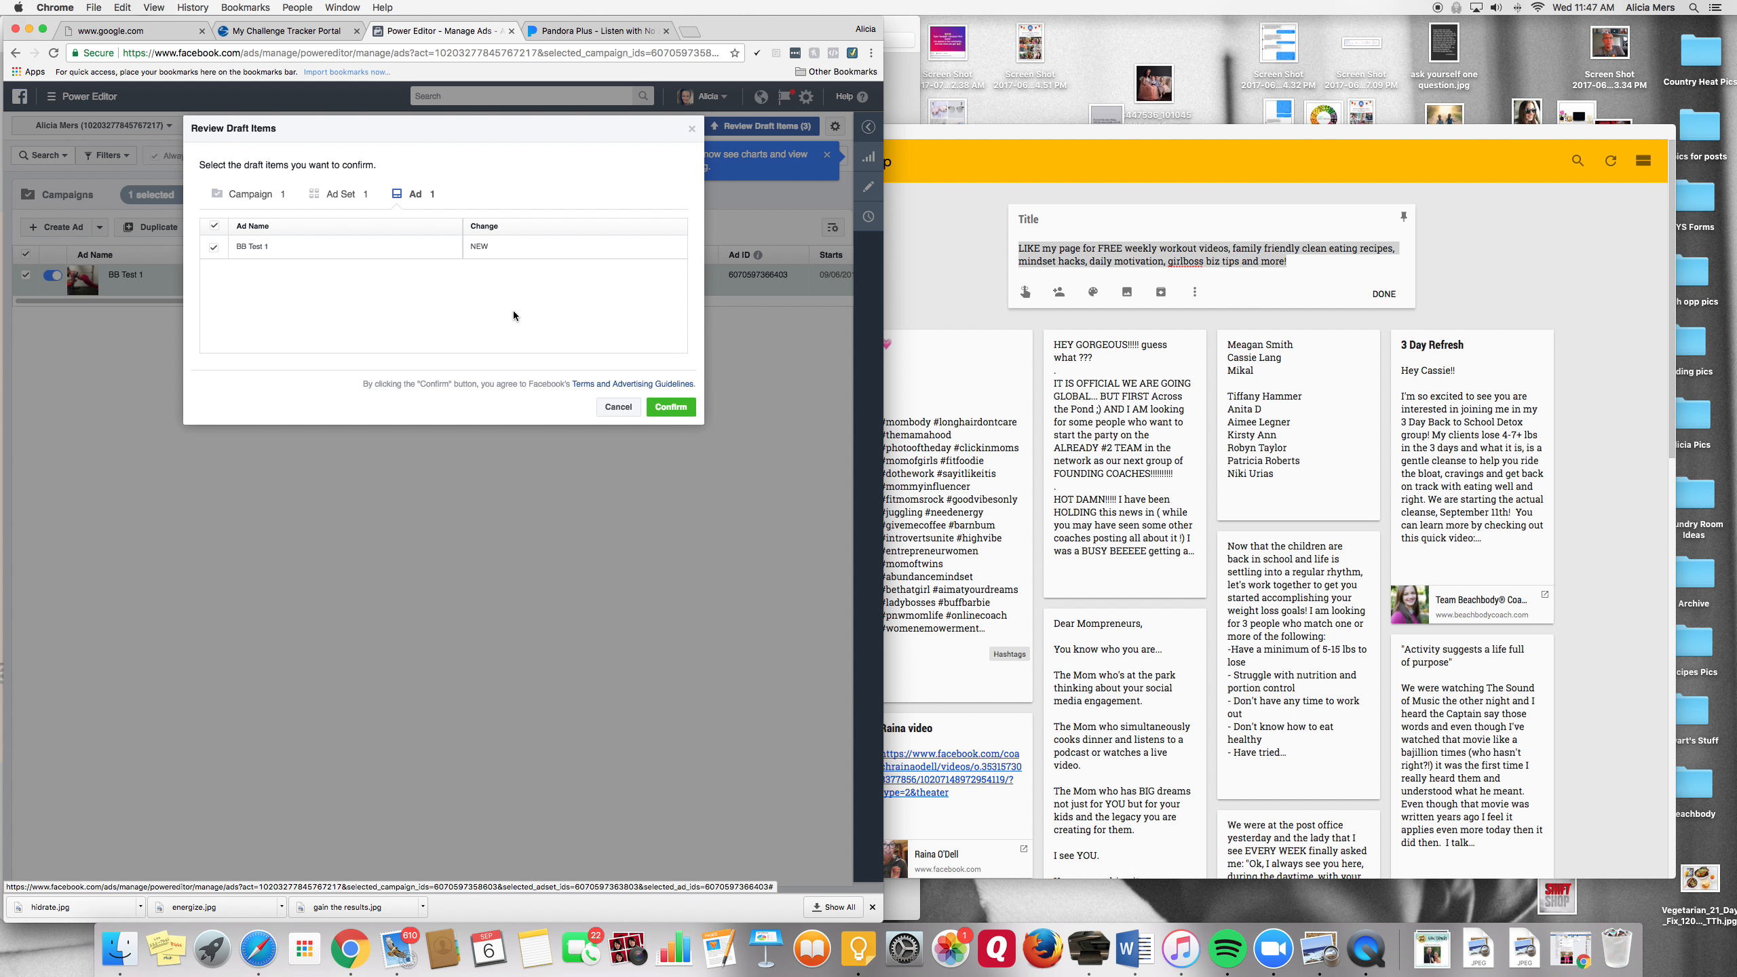
click(663, 409)
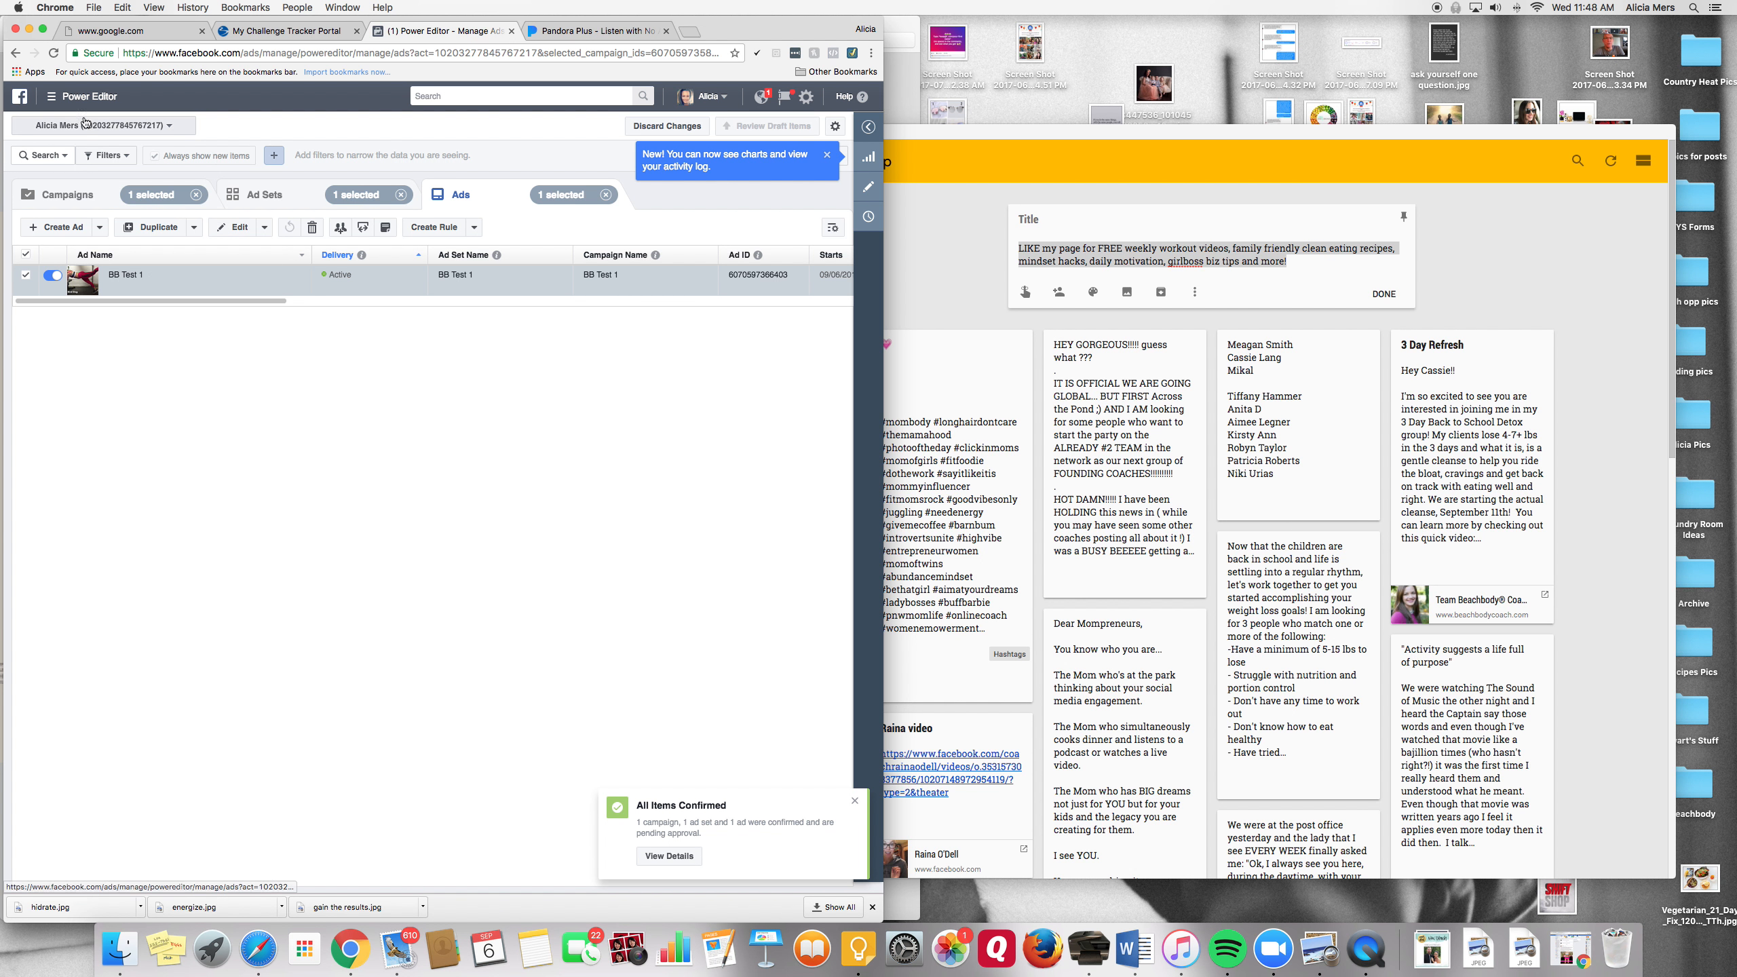
- View the account's campaign list in Ads Manager and return to Power Editor
click(52, 99)
click(56, 168)
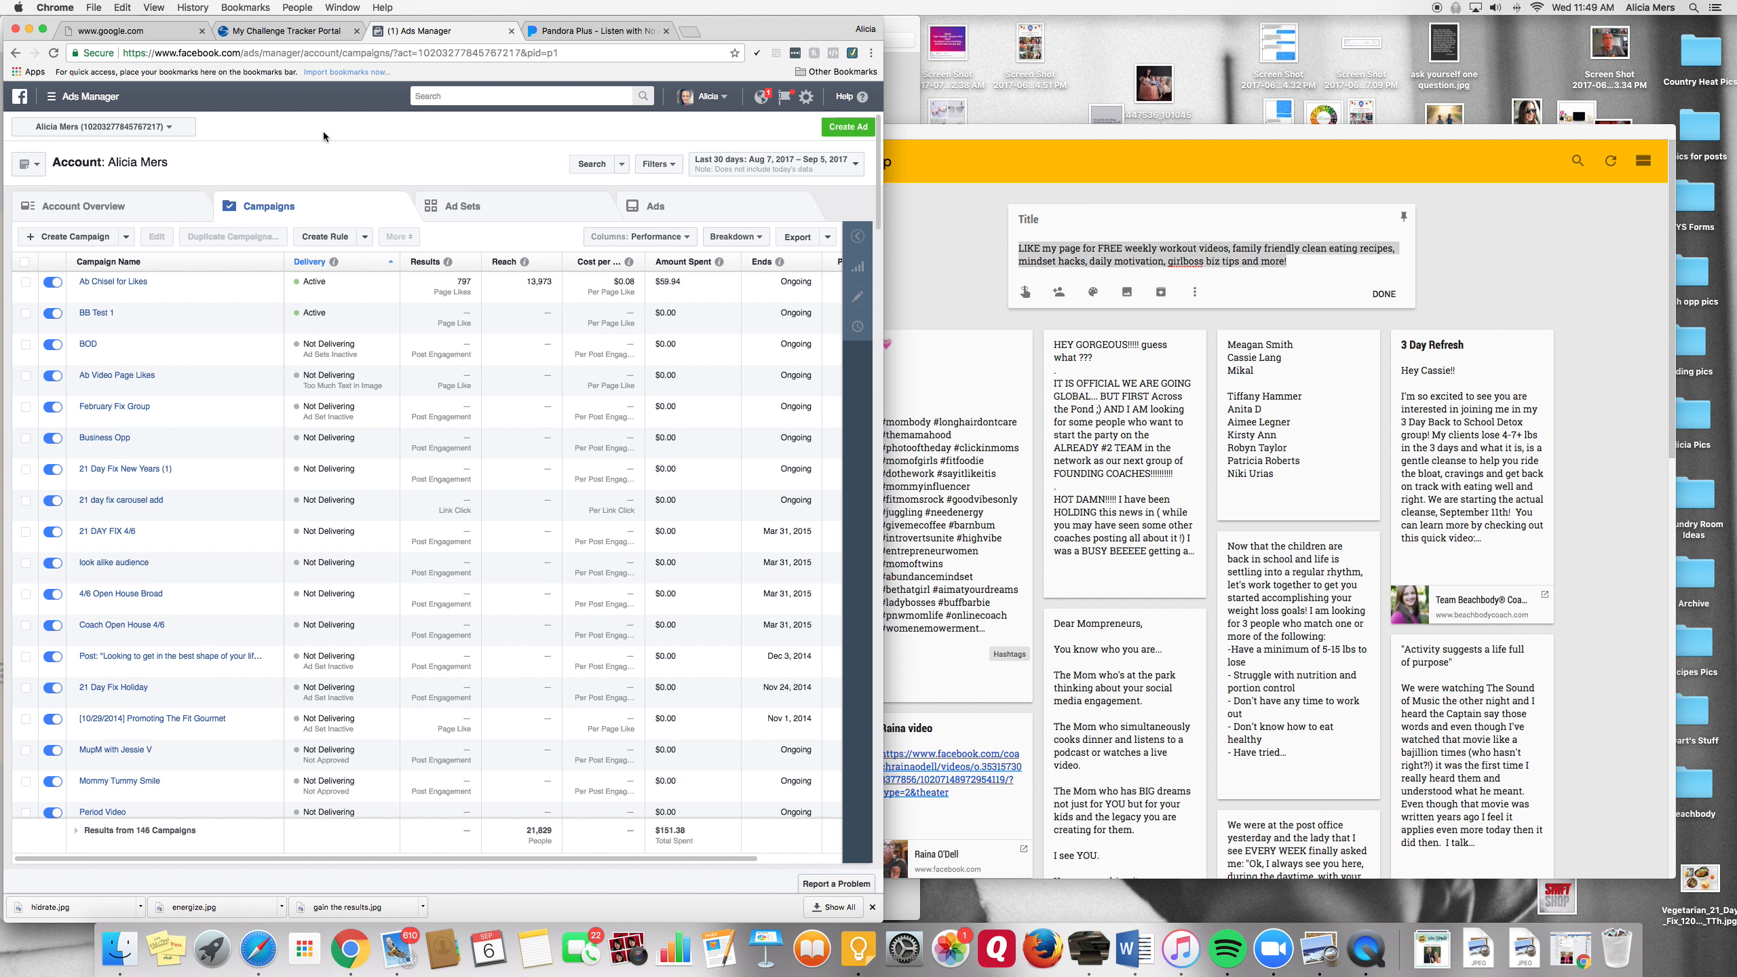
click(52, 96)
click(46, 192)
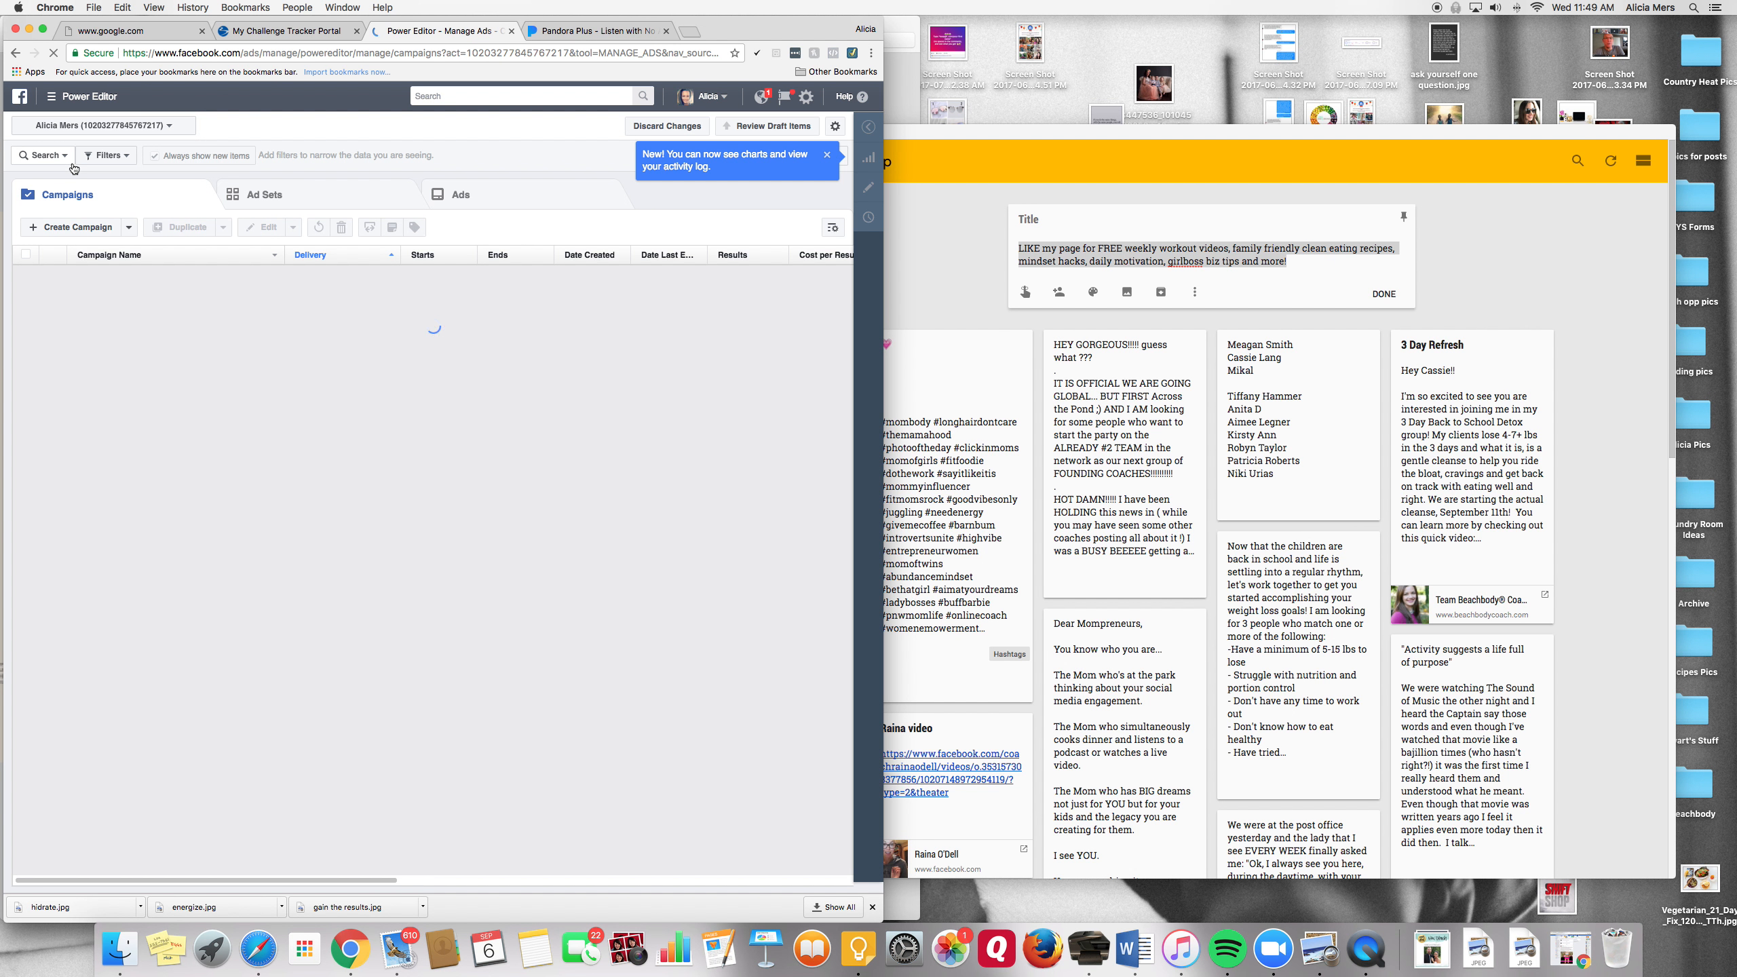
- Duplicate the BB Test 1 ad set once within its original campaign and save the copy to draft
click(301, 196)
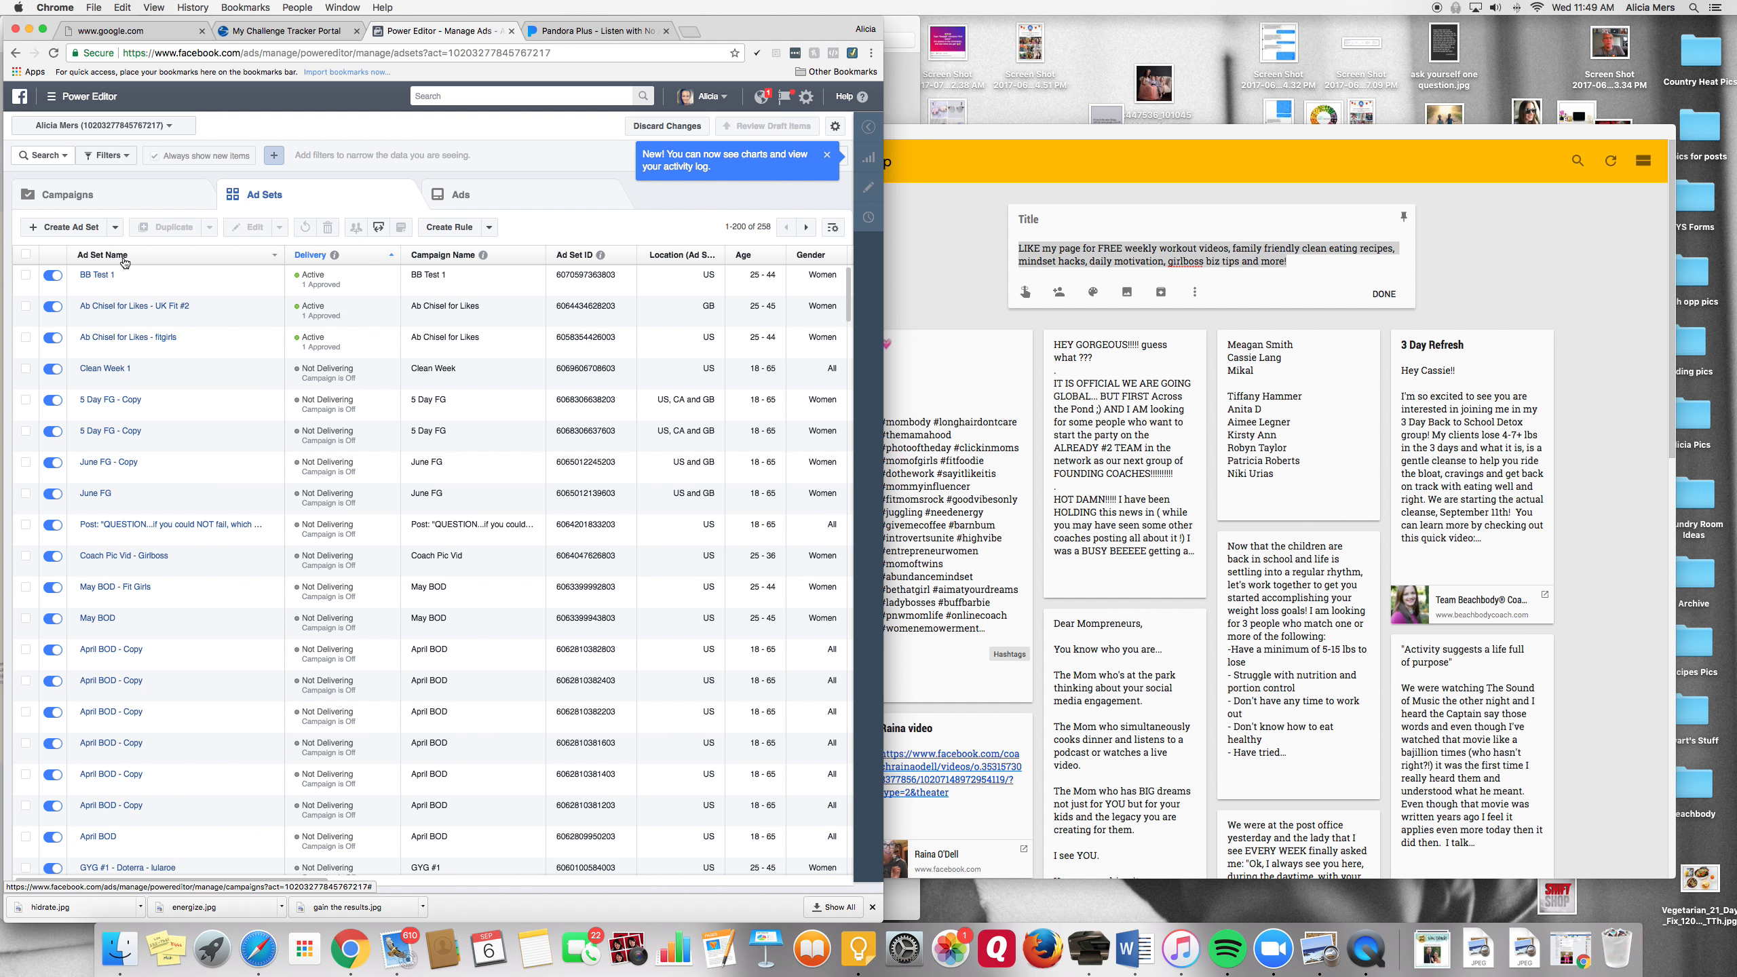
click(26, 277)
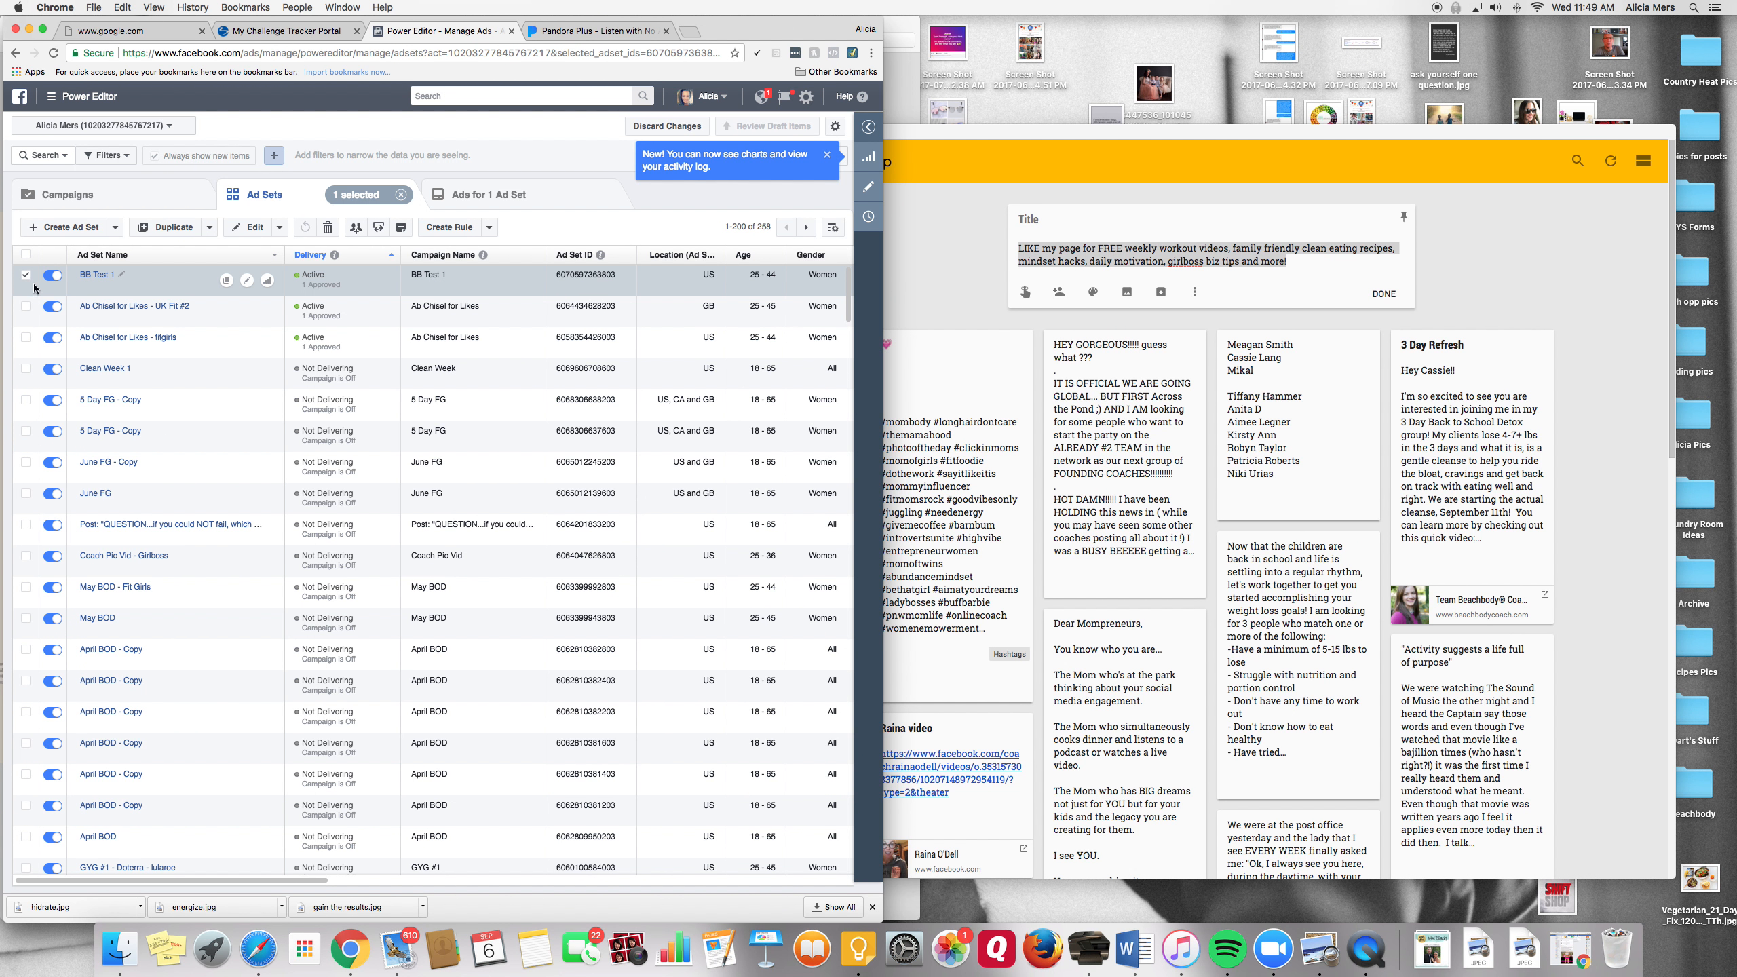
click(154, 230)
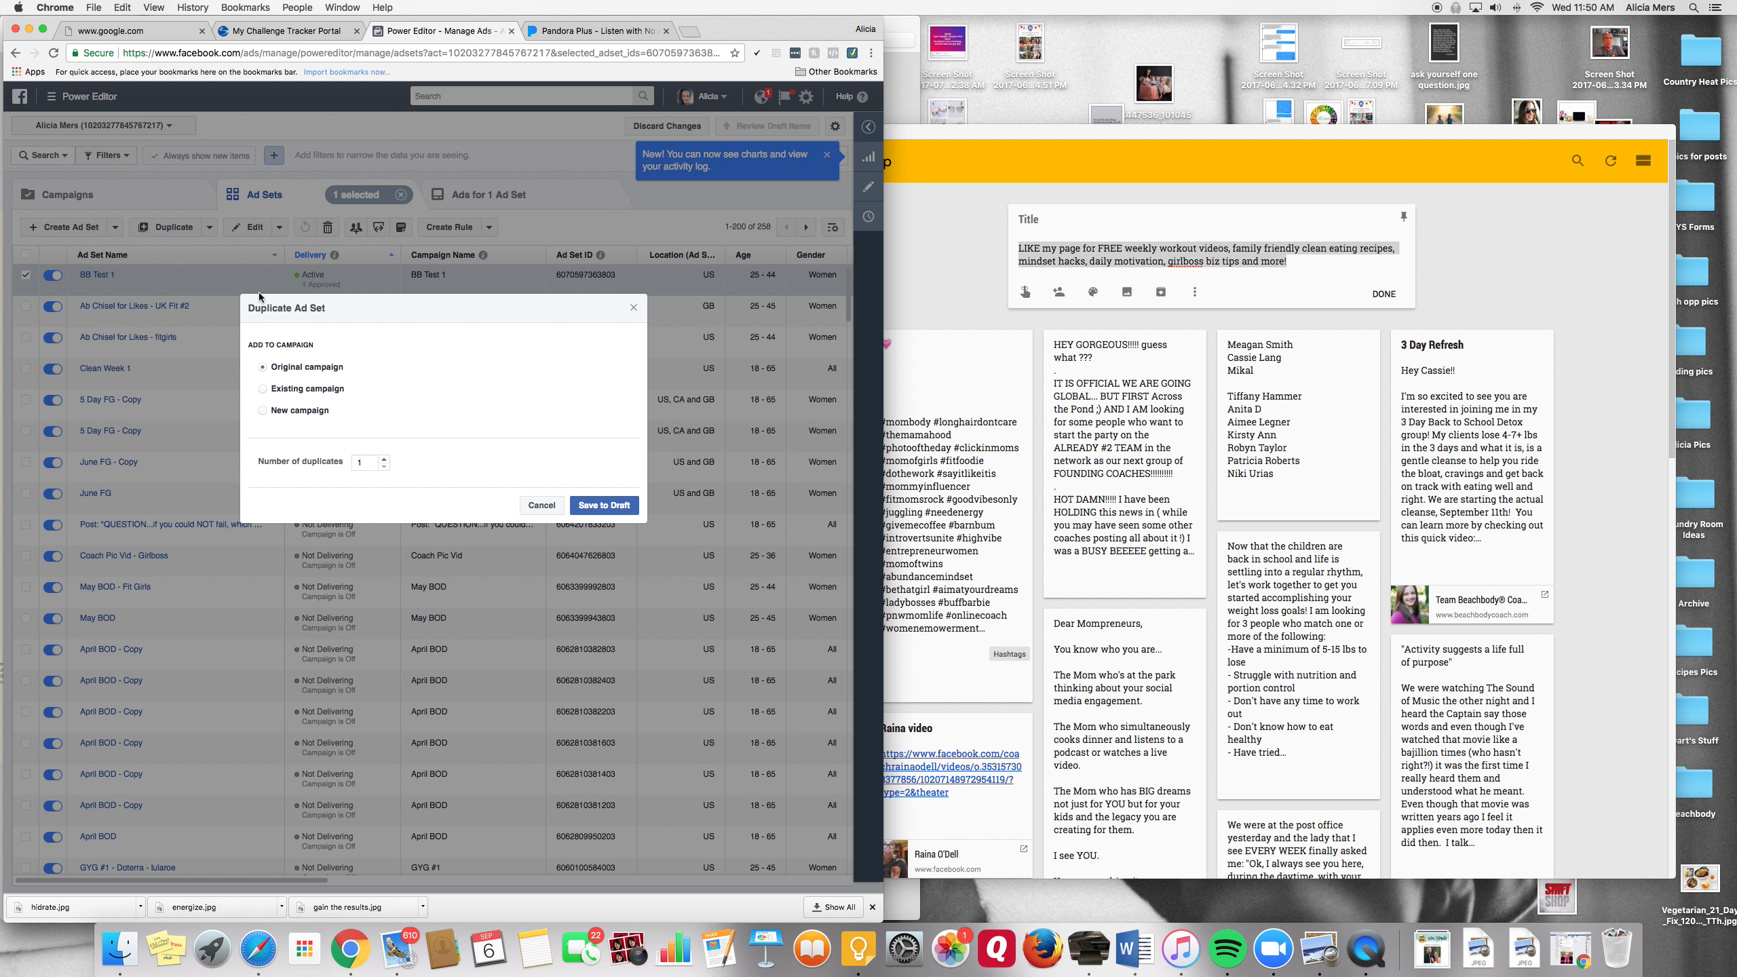
click(595, 507)
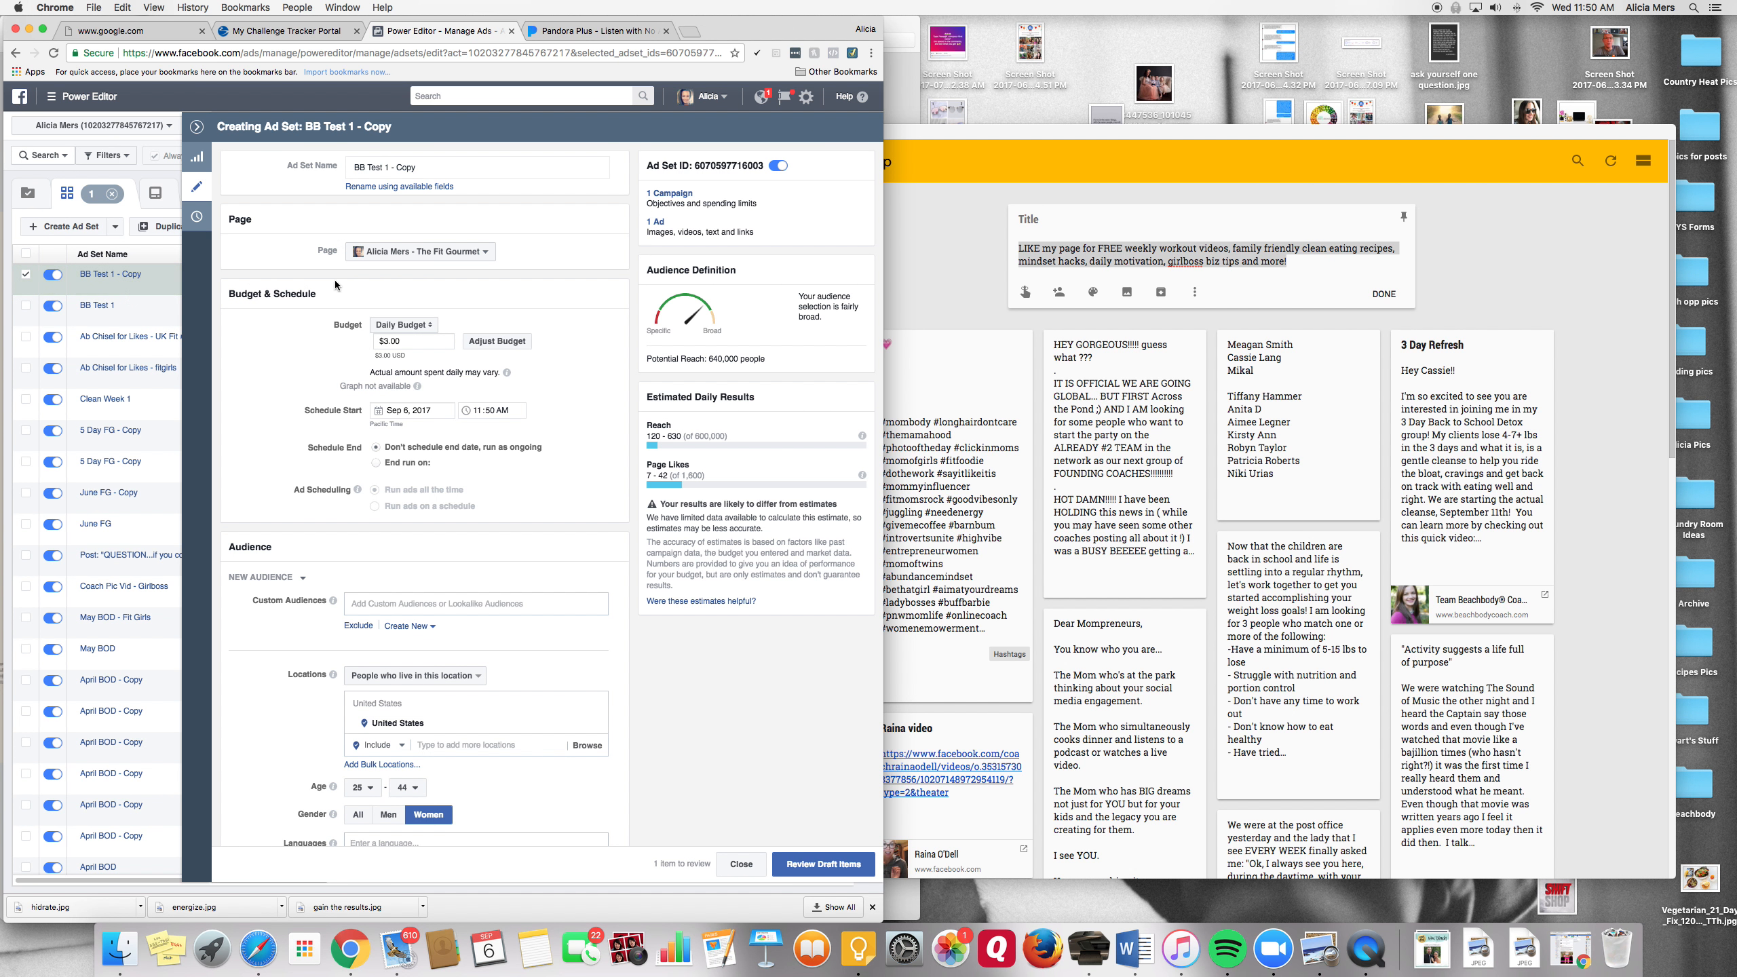
- Rename the duplicated ad set as BB Test 2
click(444, 169)
key(BackSpace)
key(BackSpace)
key(BackSpace)
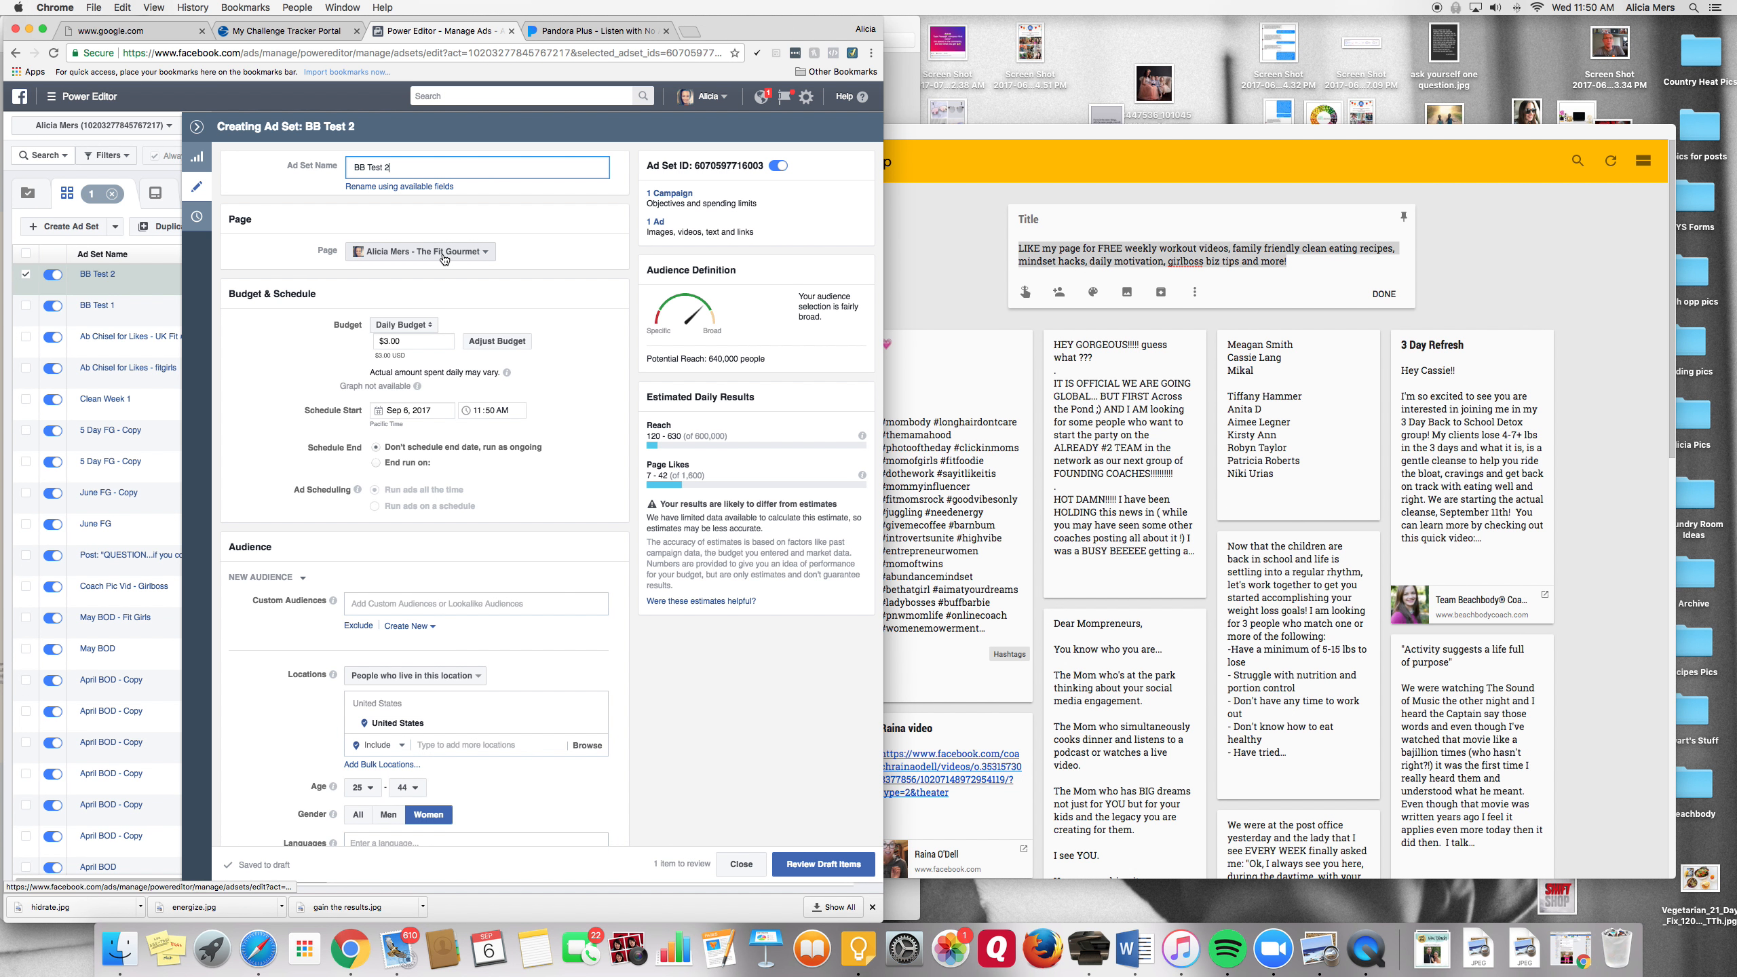
- Review the BB Test 2 ad set's audience and placement and its ad's creative, and return to the ad sets list
scroll(502, 645, down, 5)
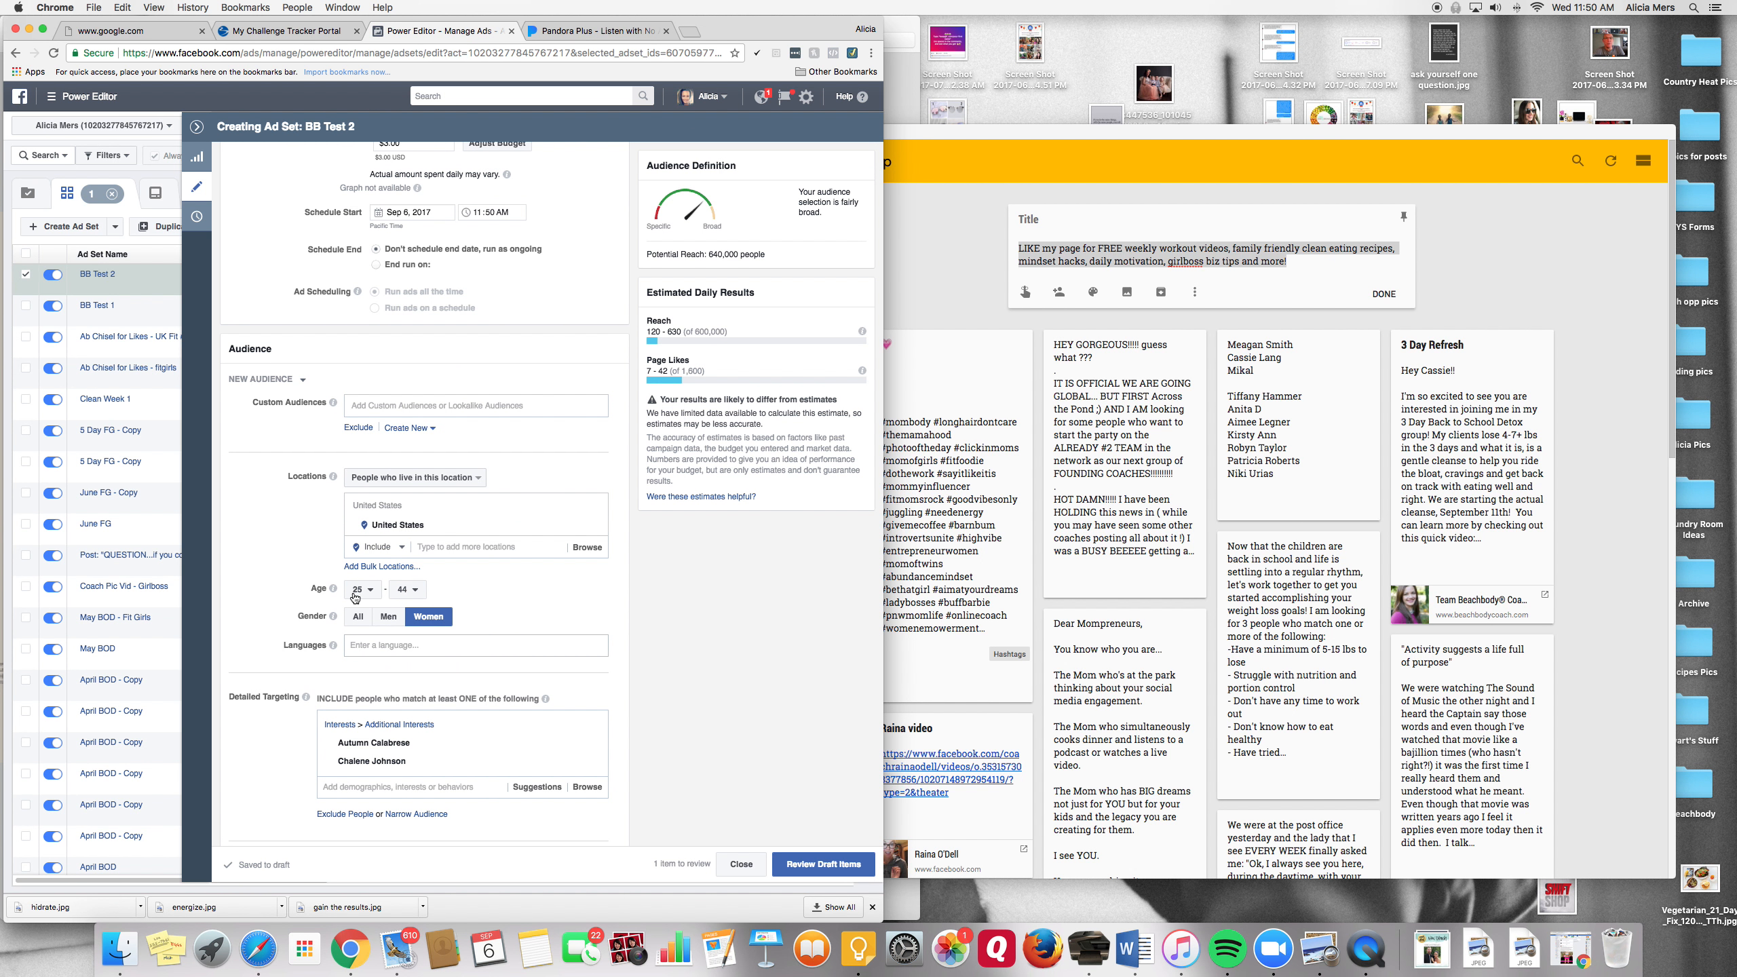
scroll(437, 623, down, 5)
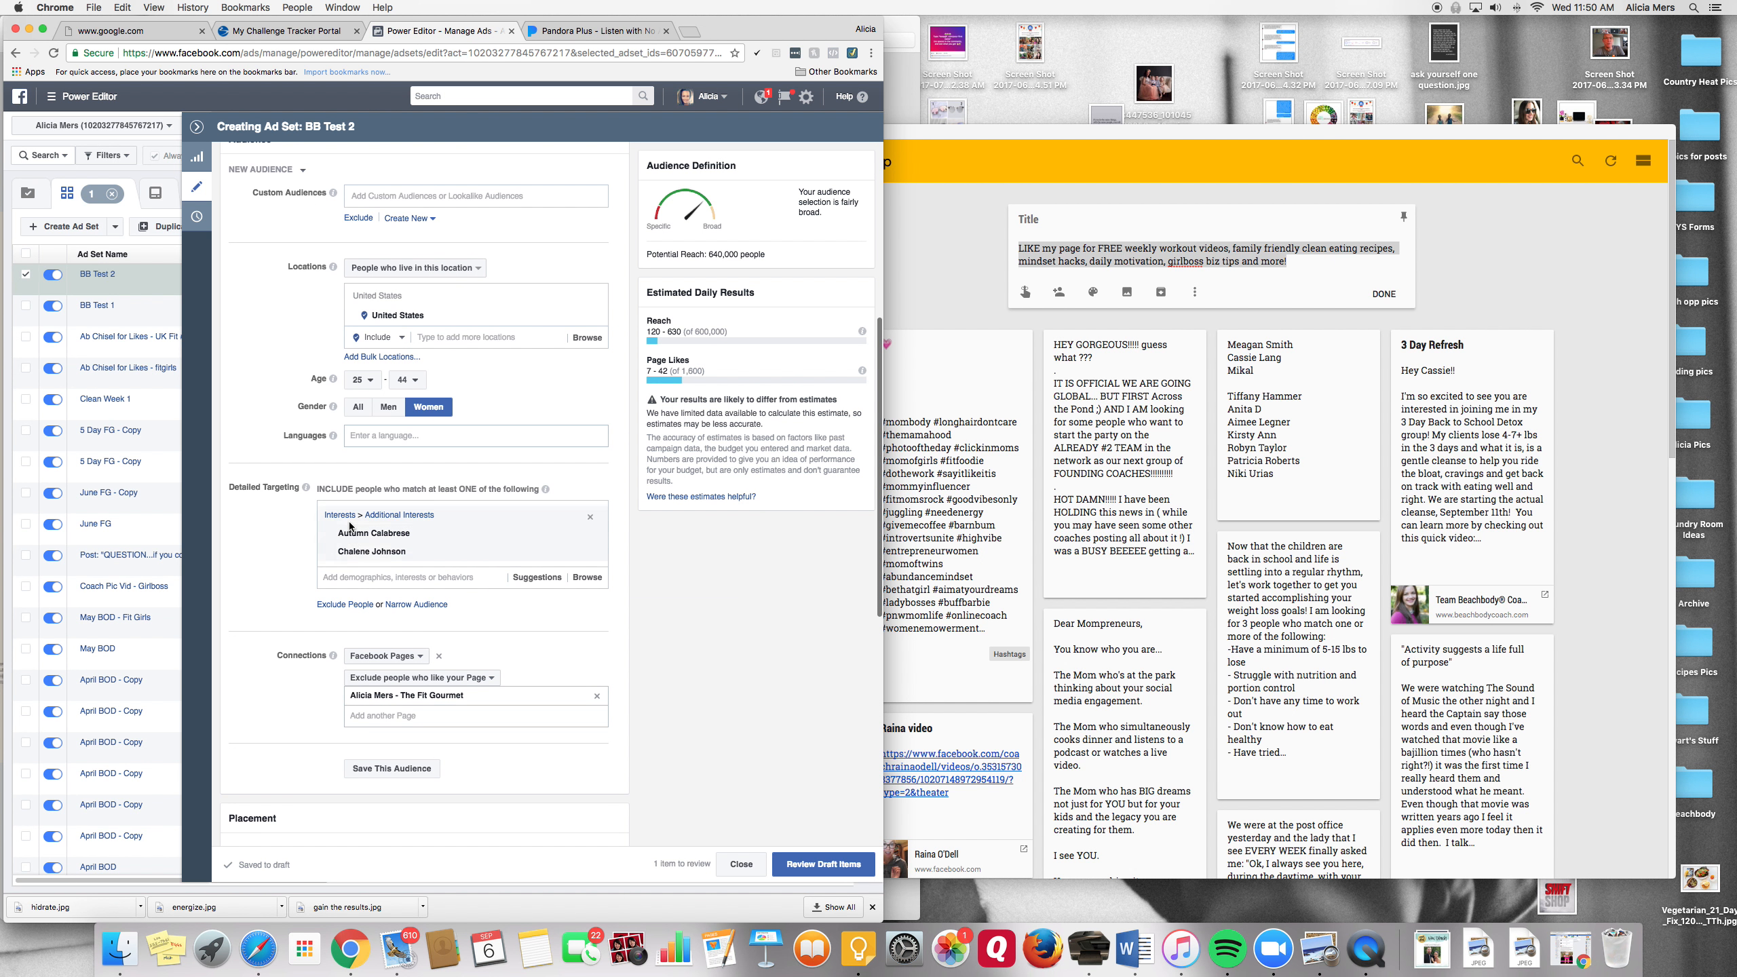
scroll(405, 540, down, 3)
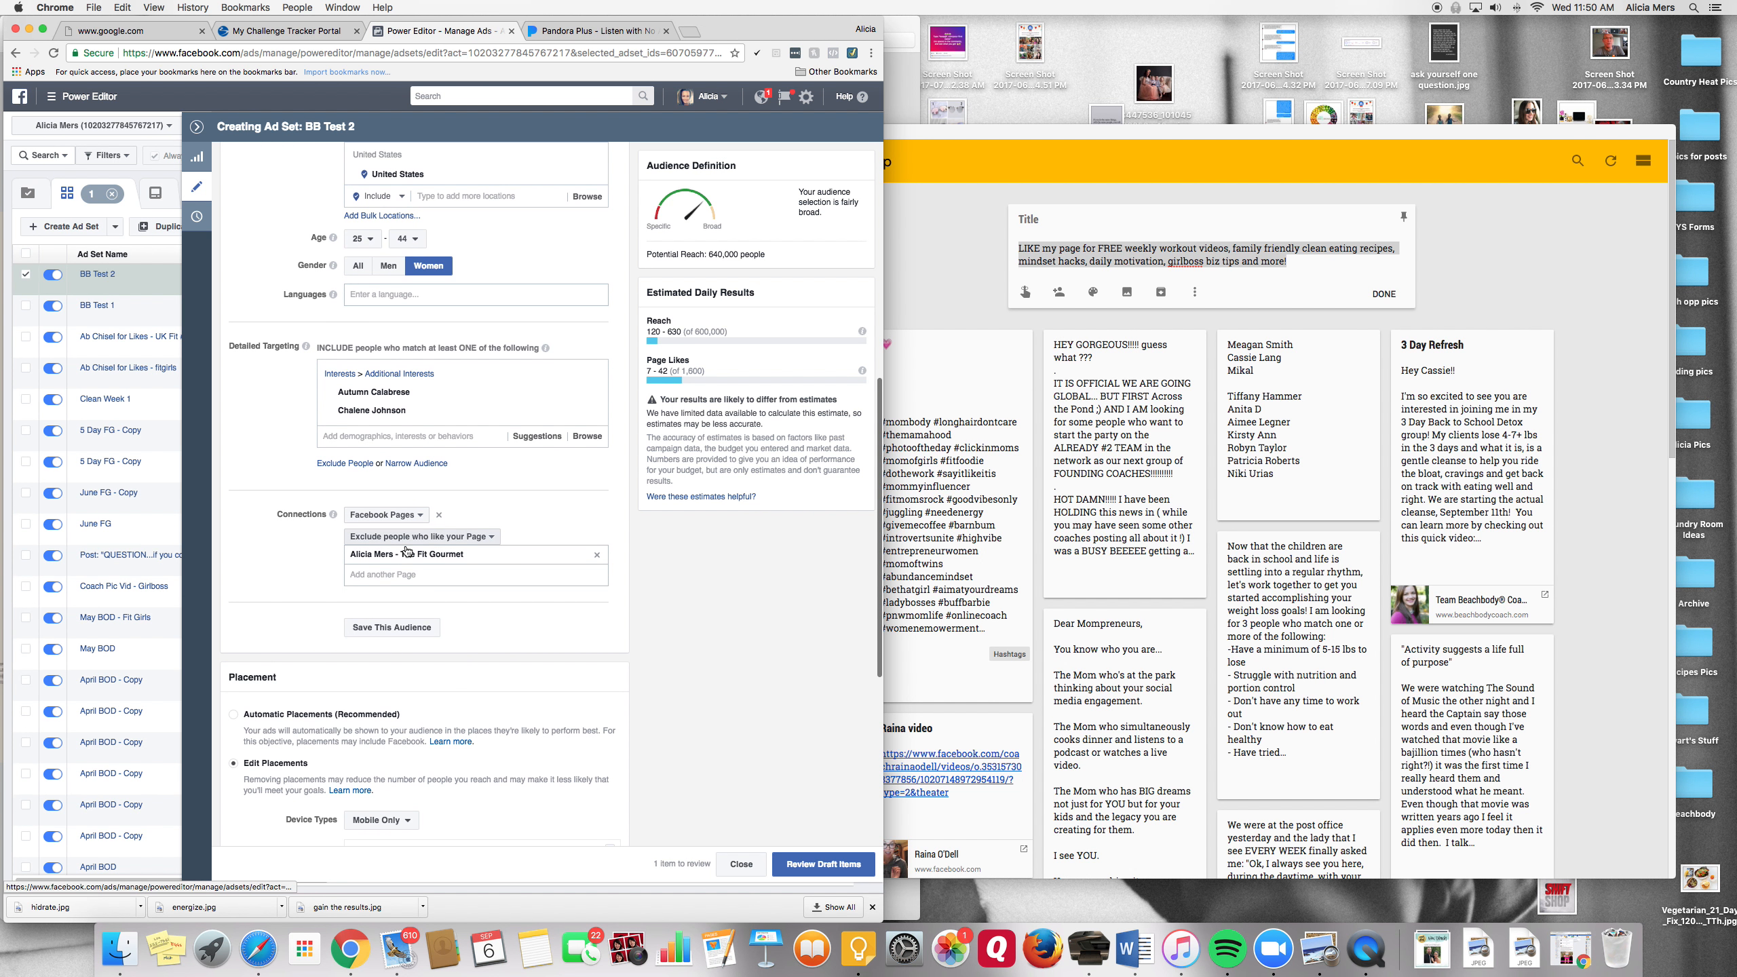
scroll(410, 739, down, 3)
scroll(602, 721, down, 5)
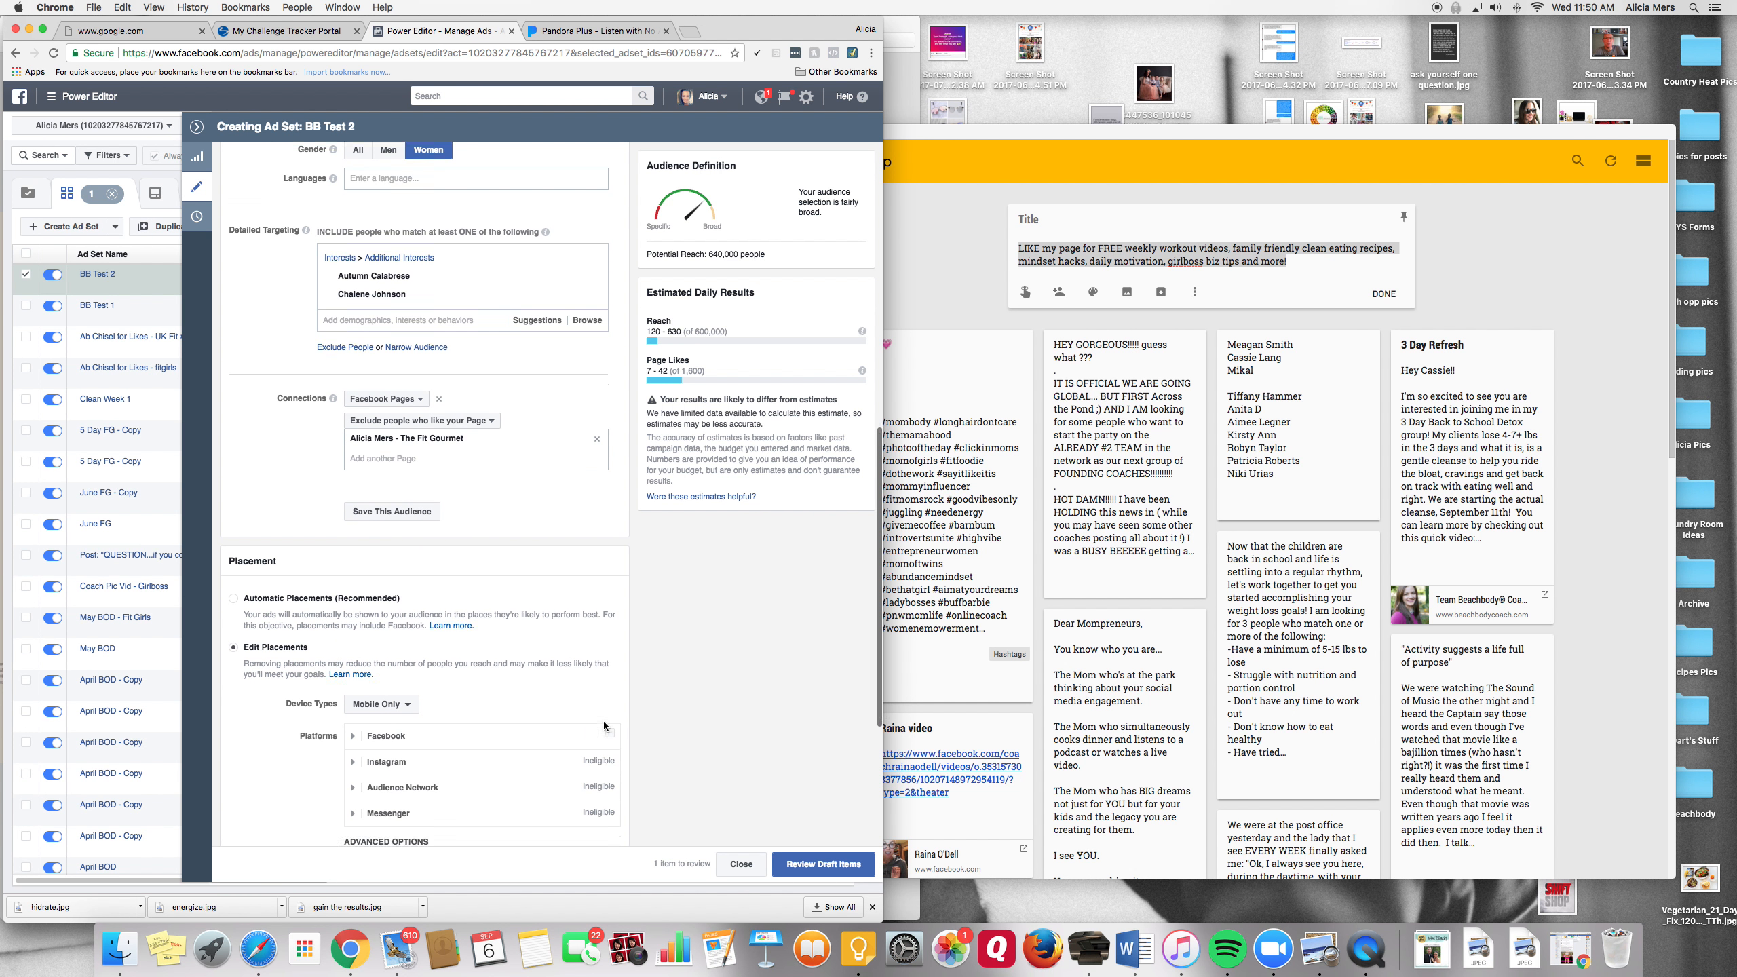
scroll(589, 716, up, 20)
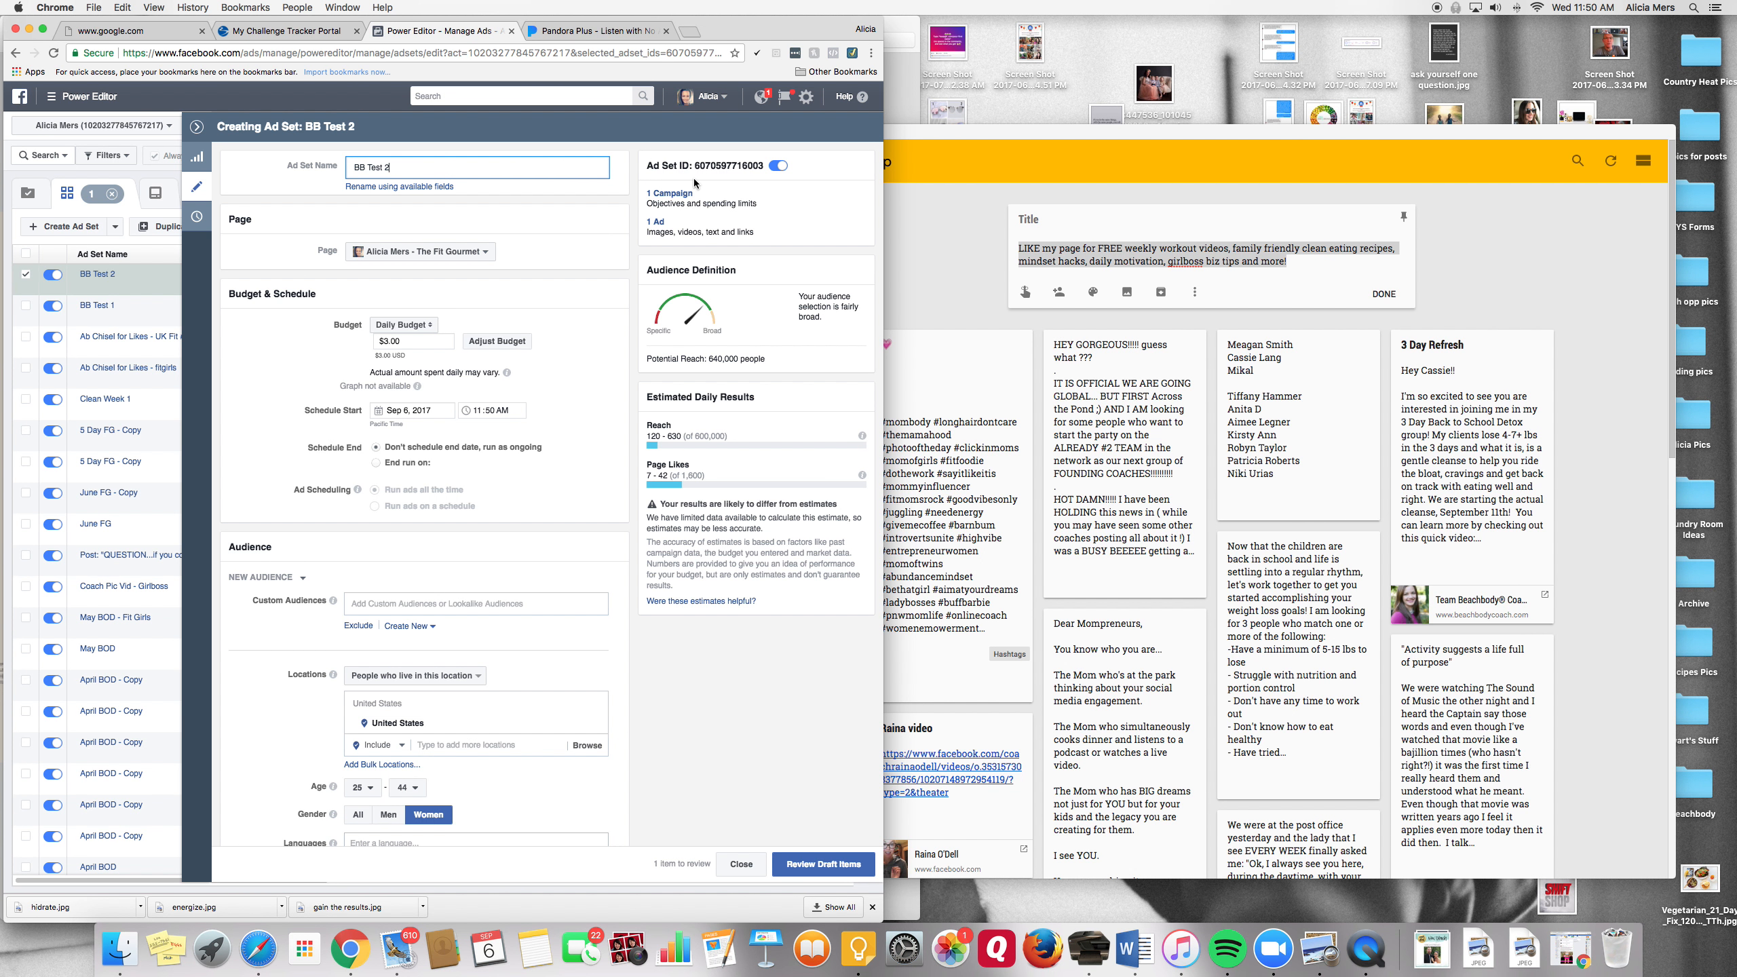
click(659, 222)
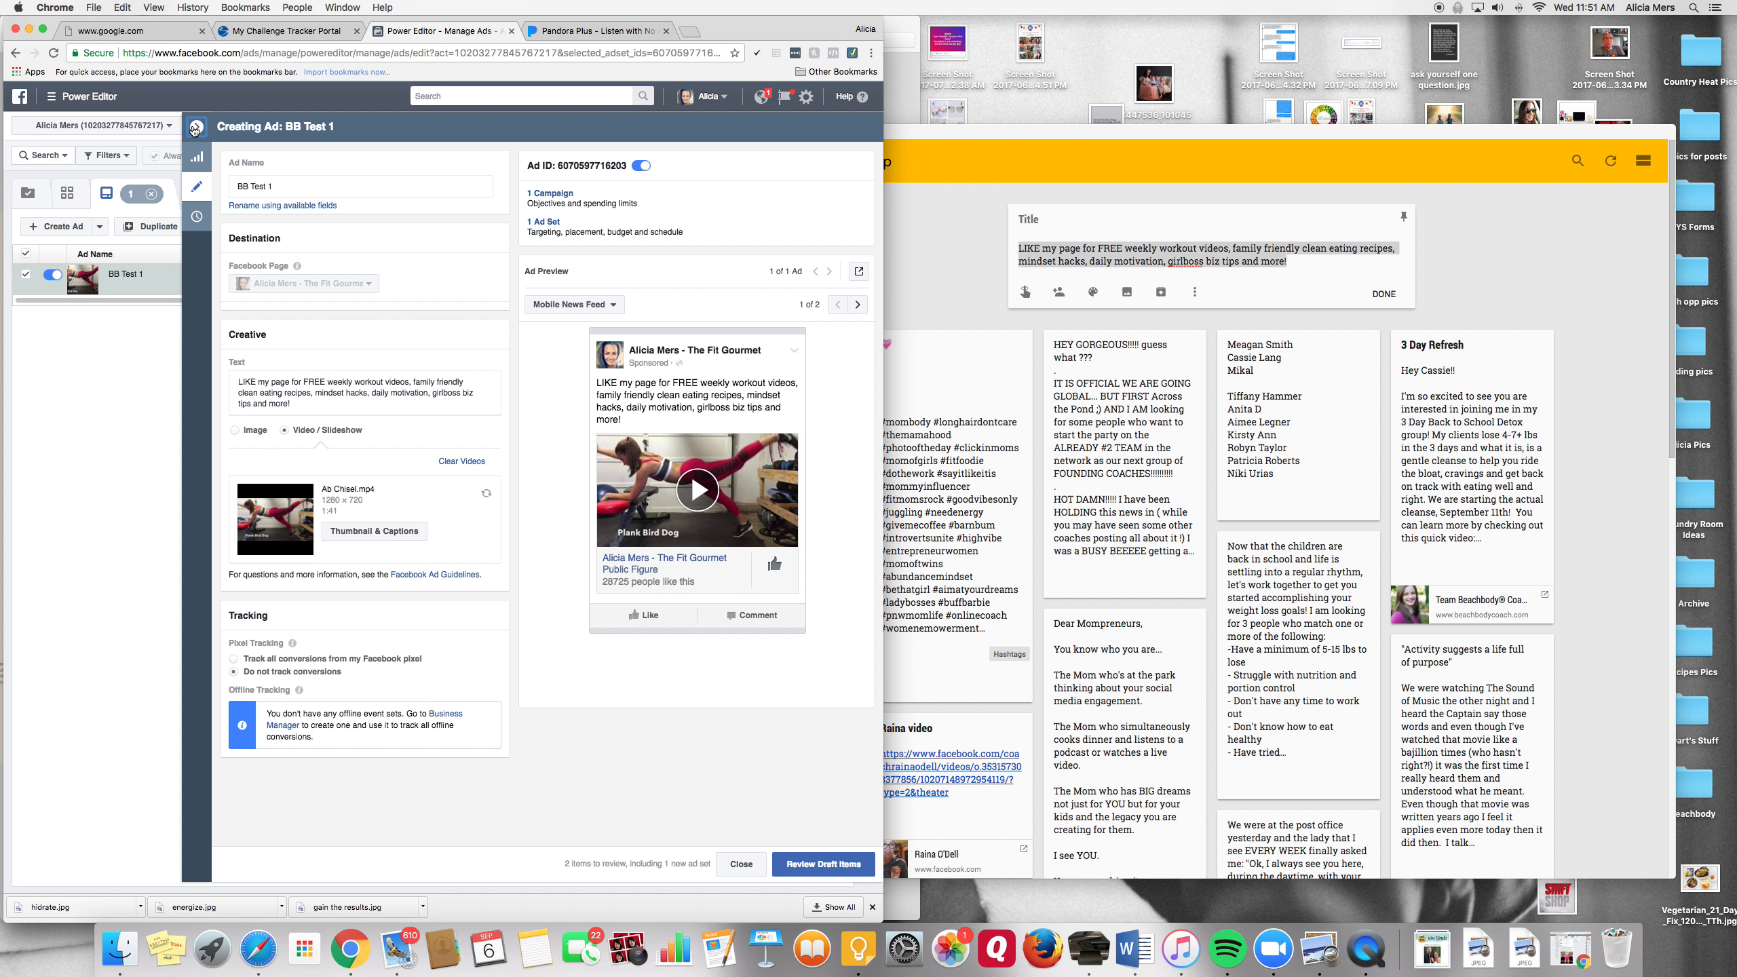
click(195, 127)
click(283, 192)
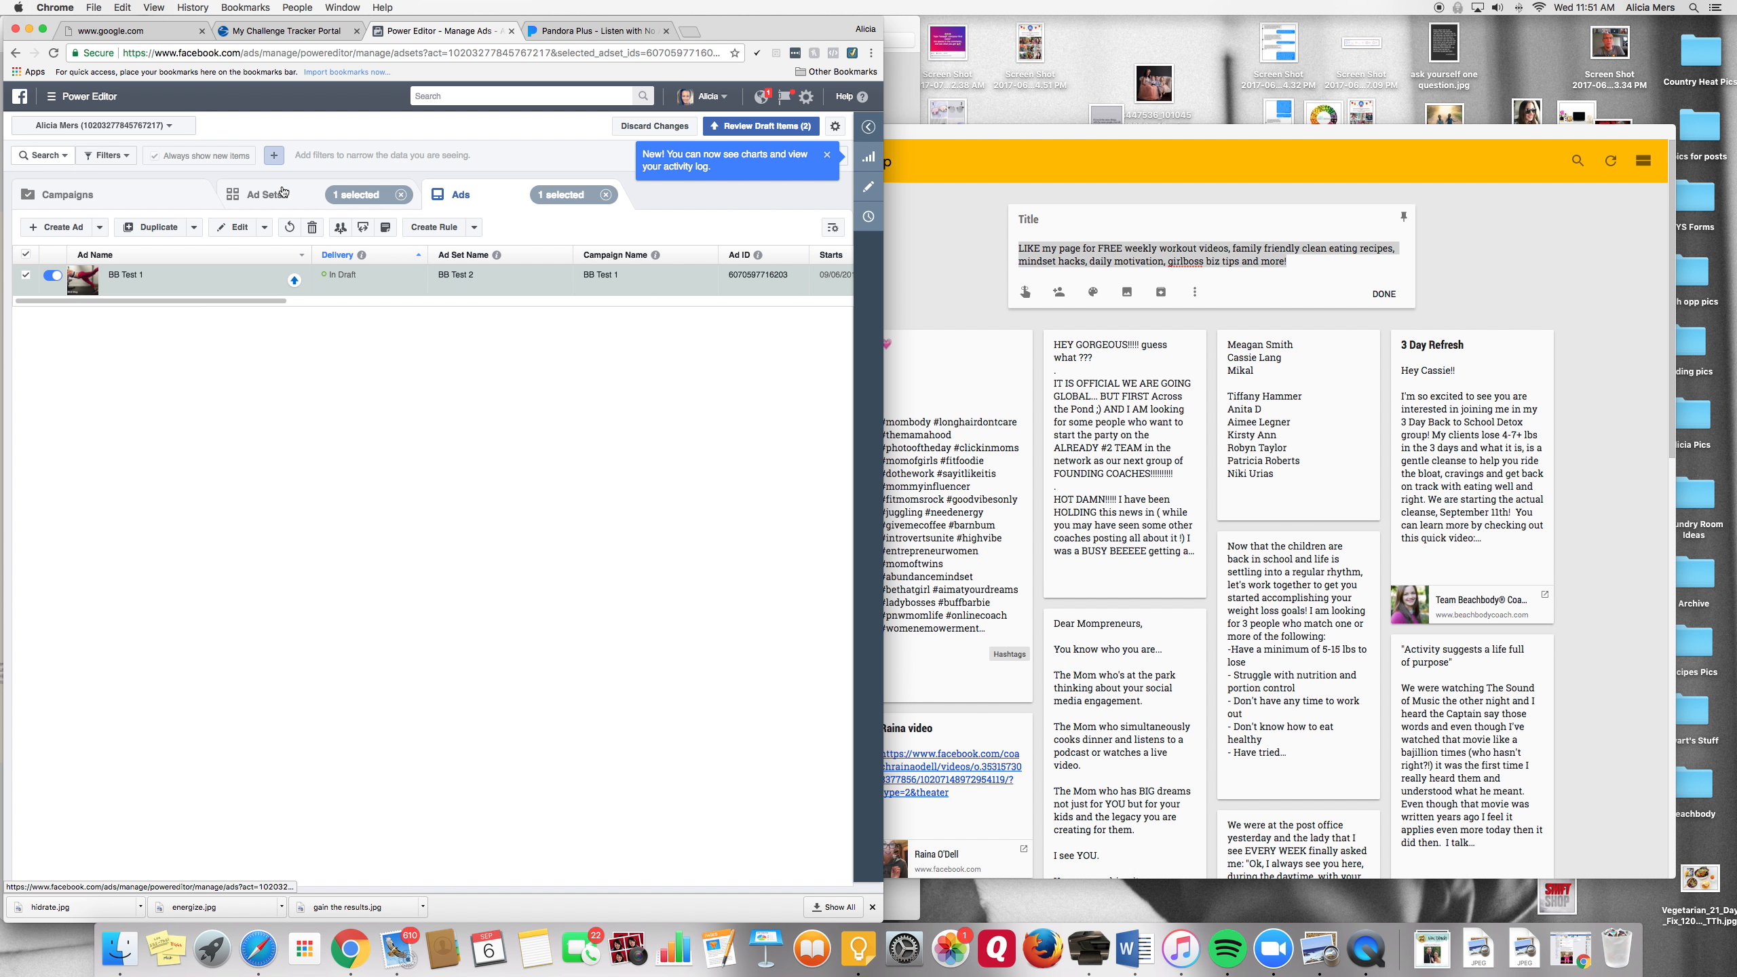
- Open the ad in the BB Test 2 ad set for editing and replace its video with Abs 2 ways.mp4
click(495, 204)
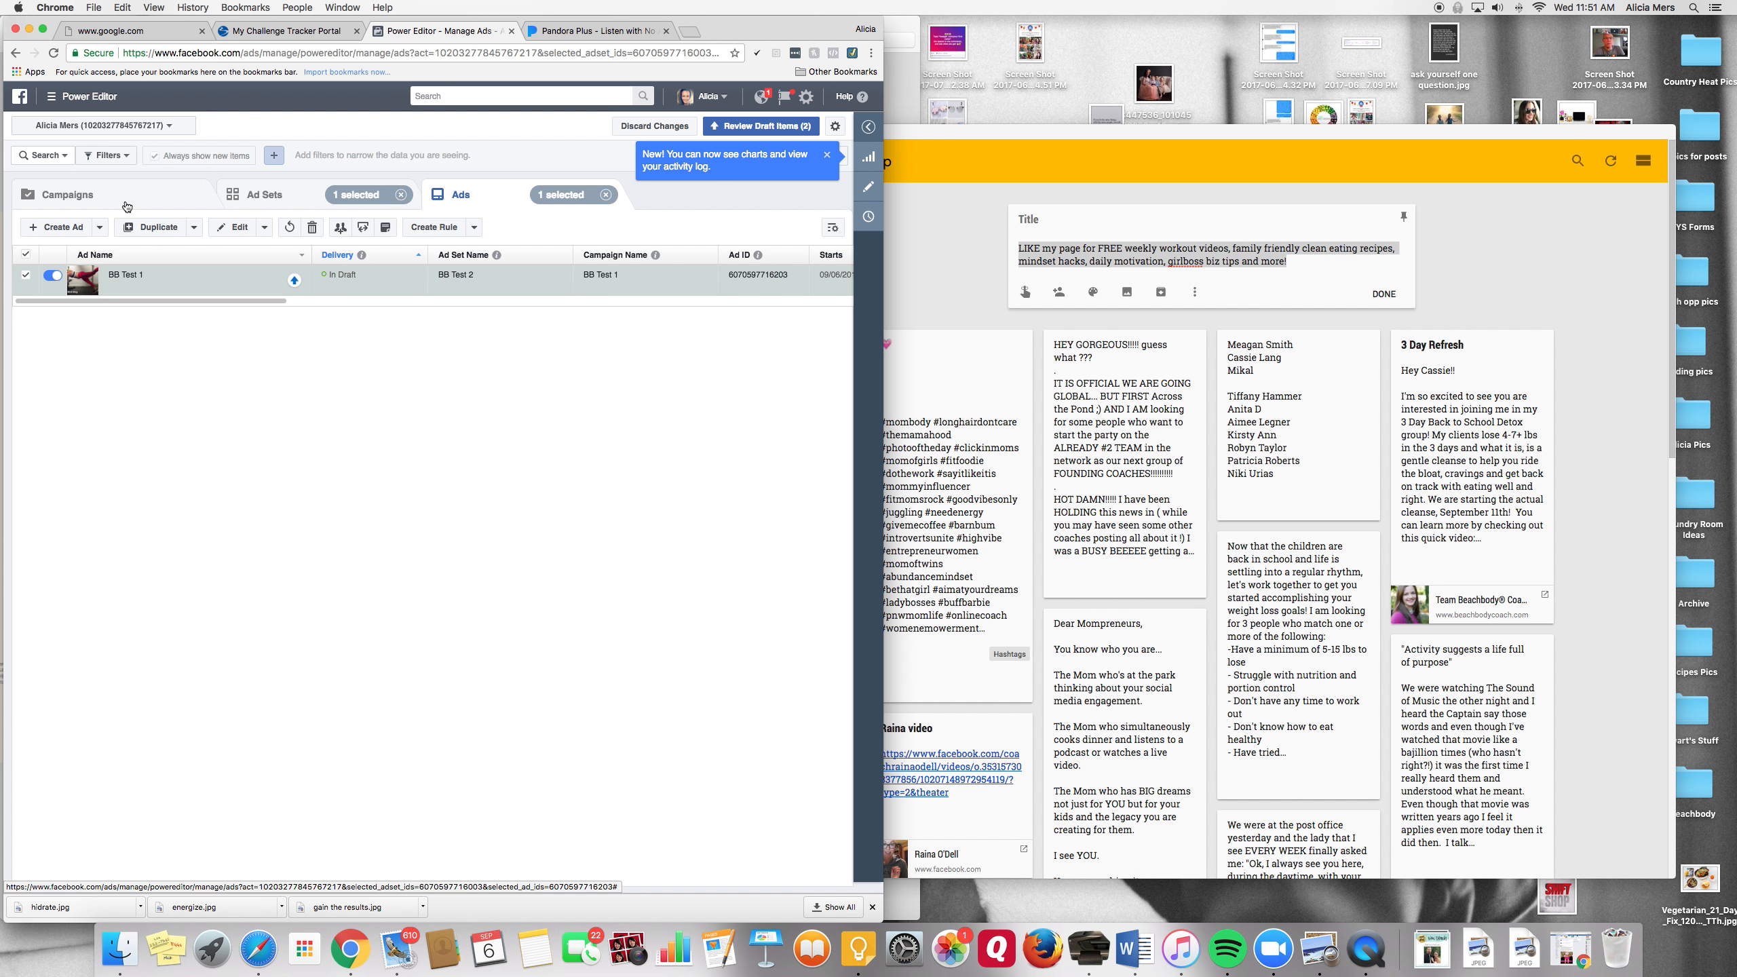
click(299, 200)
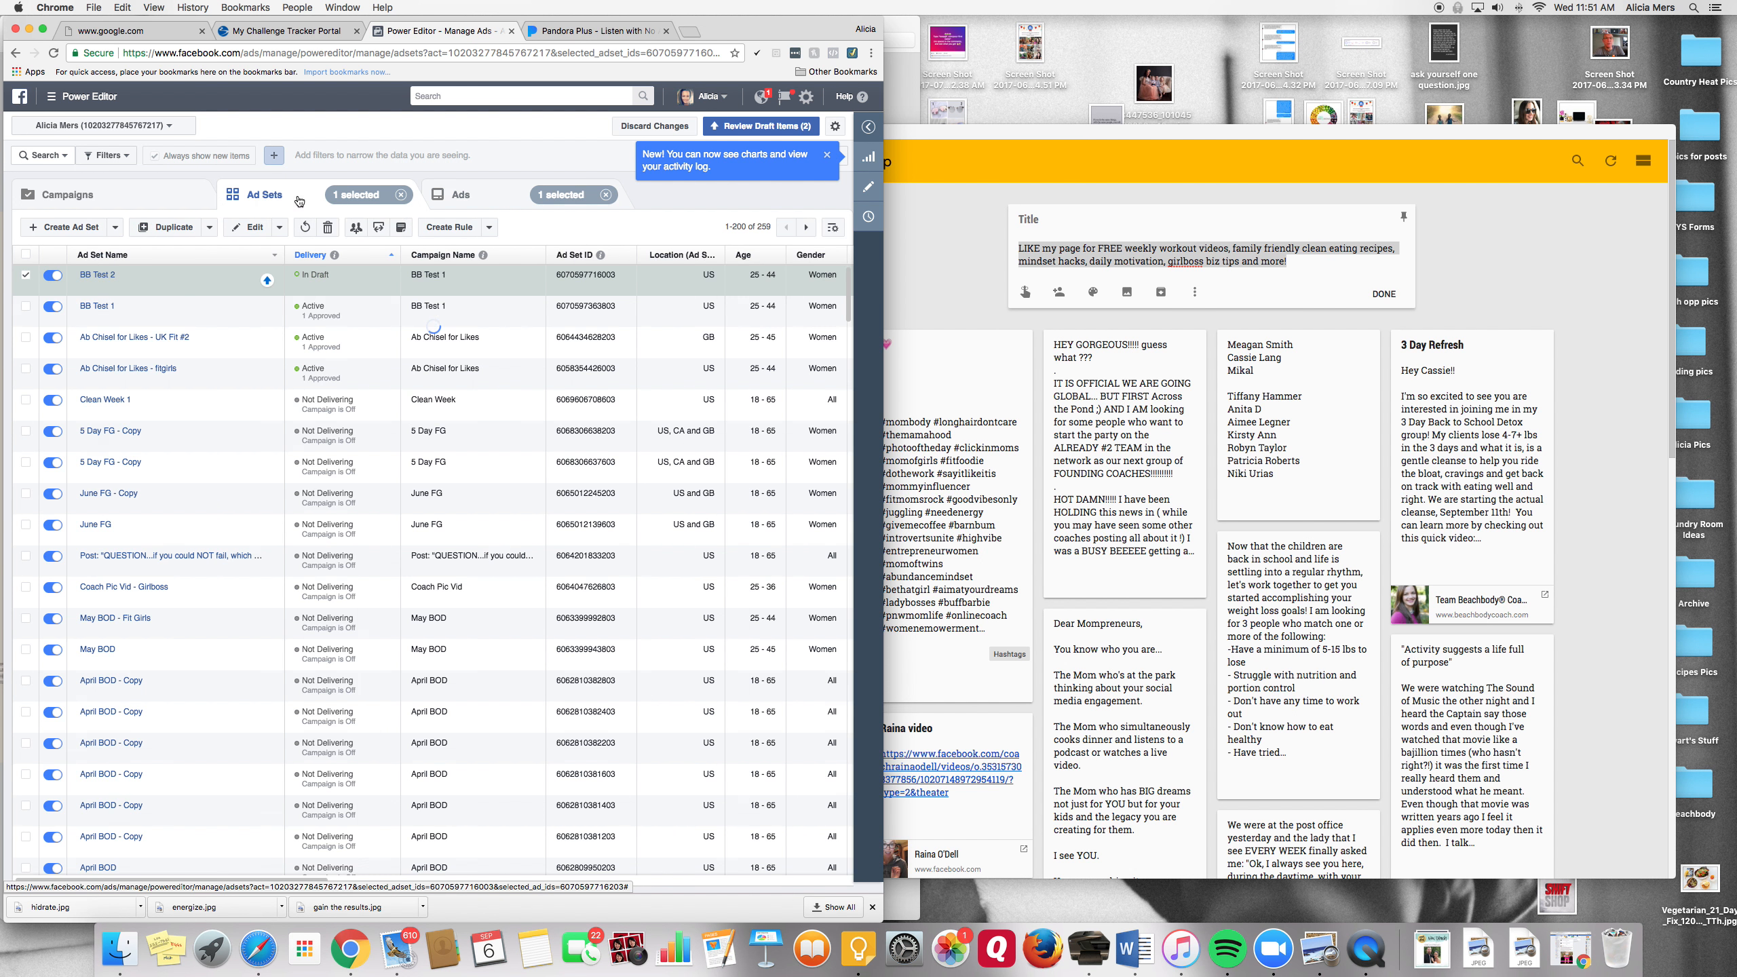
click(470, 198)
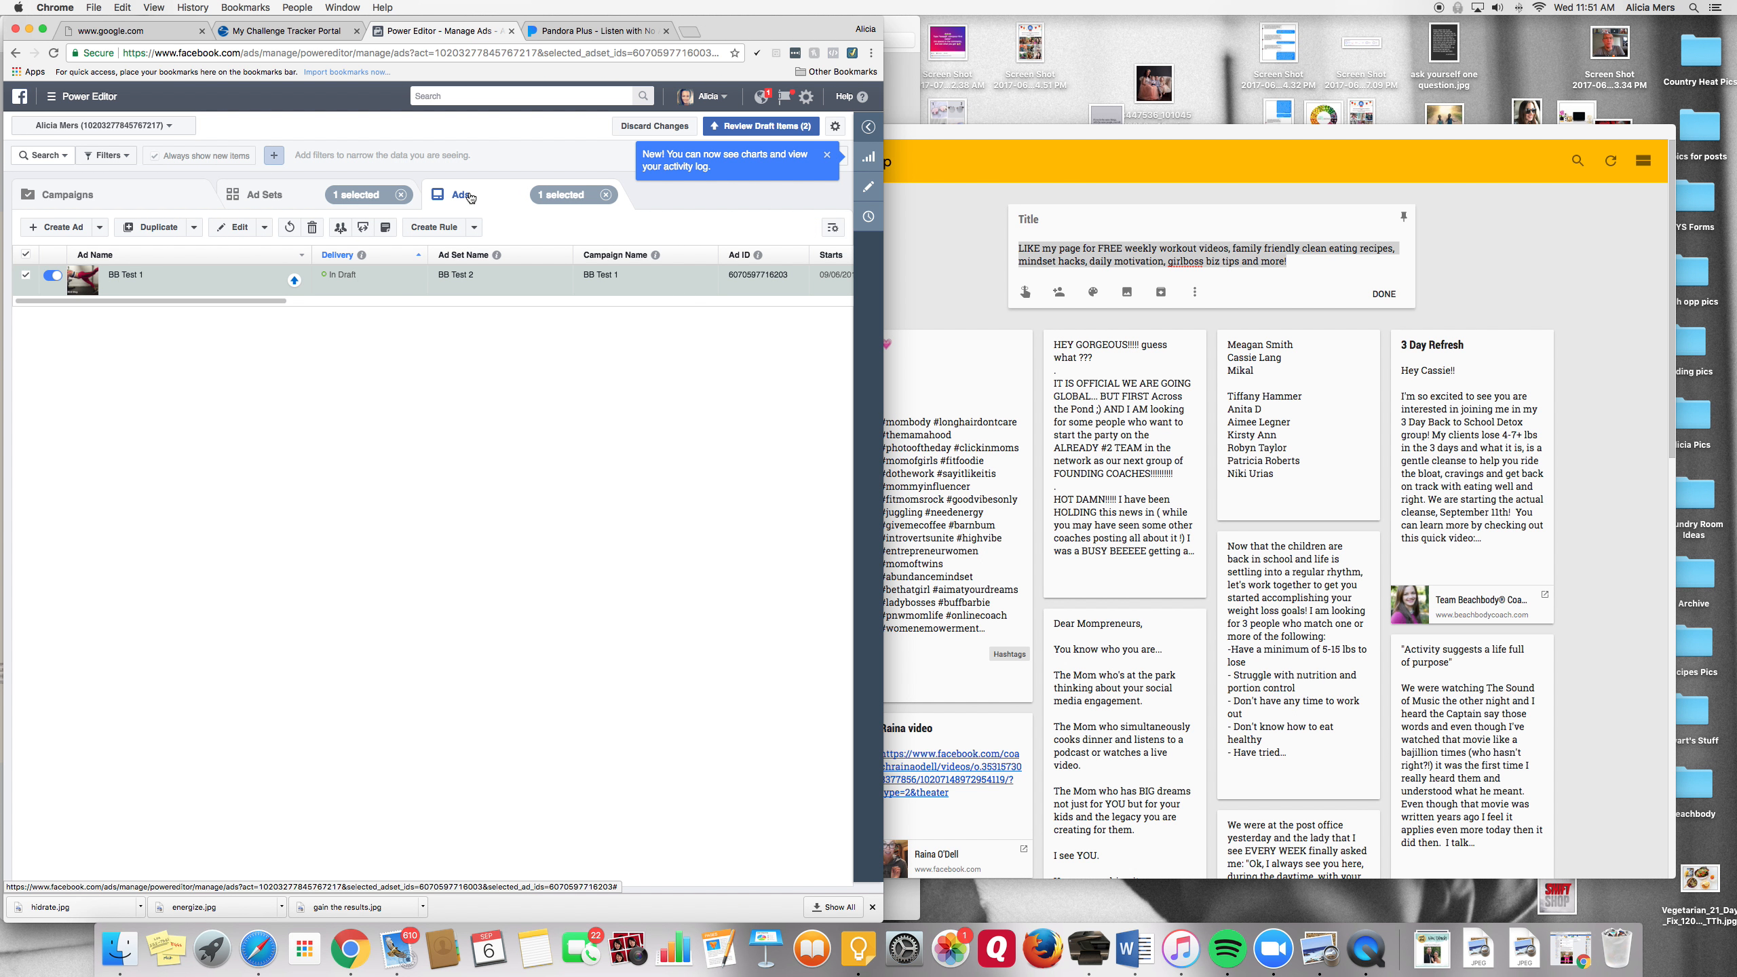
mouse_move(257, 284)
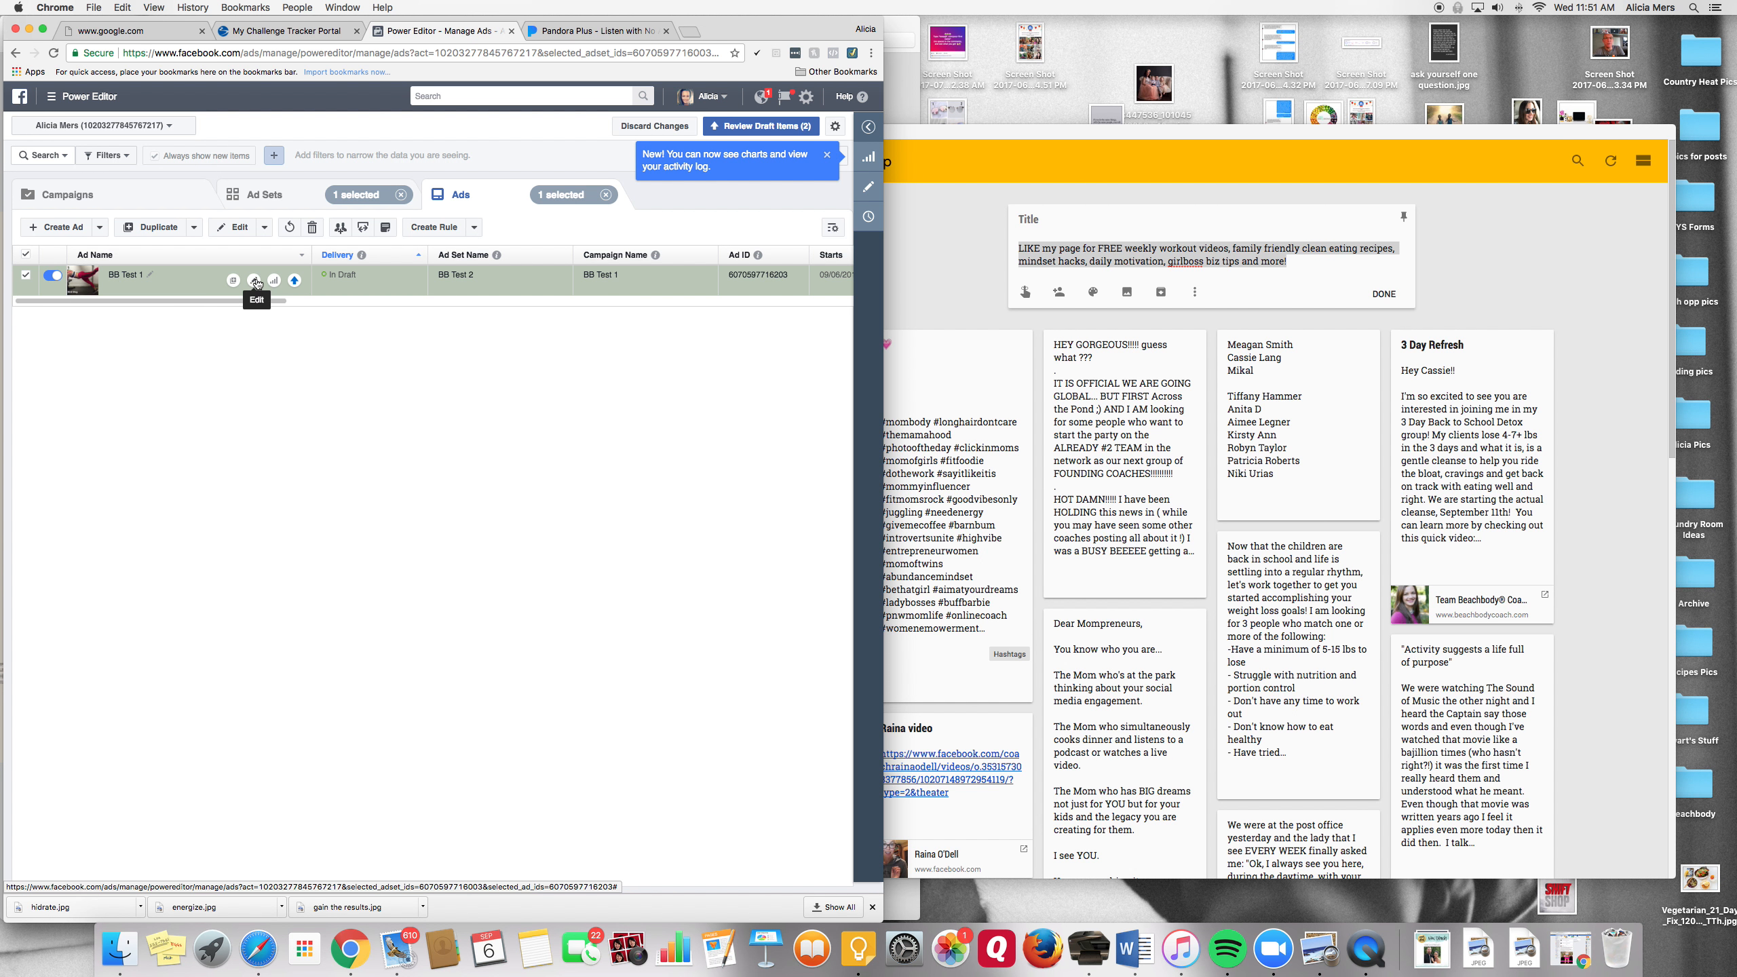
click(254, 281)
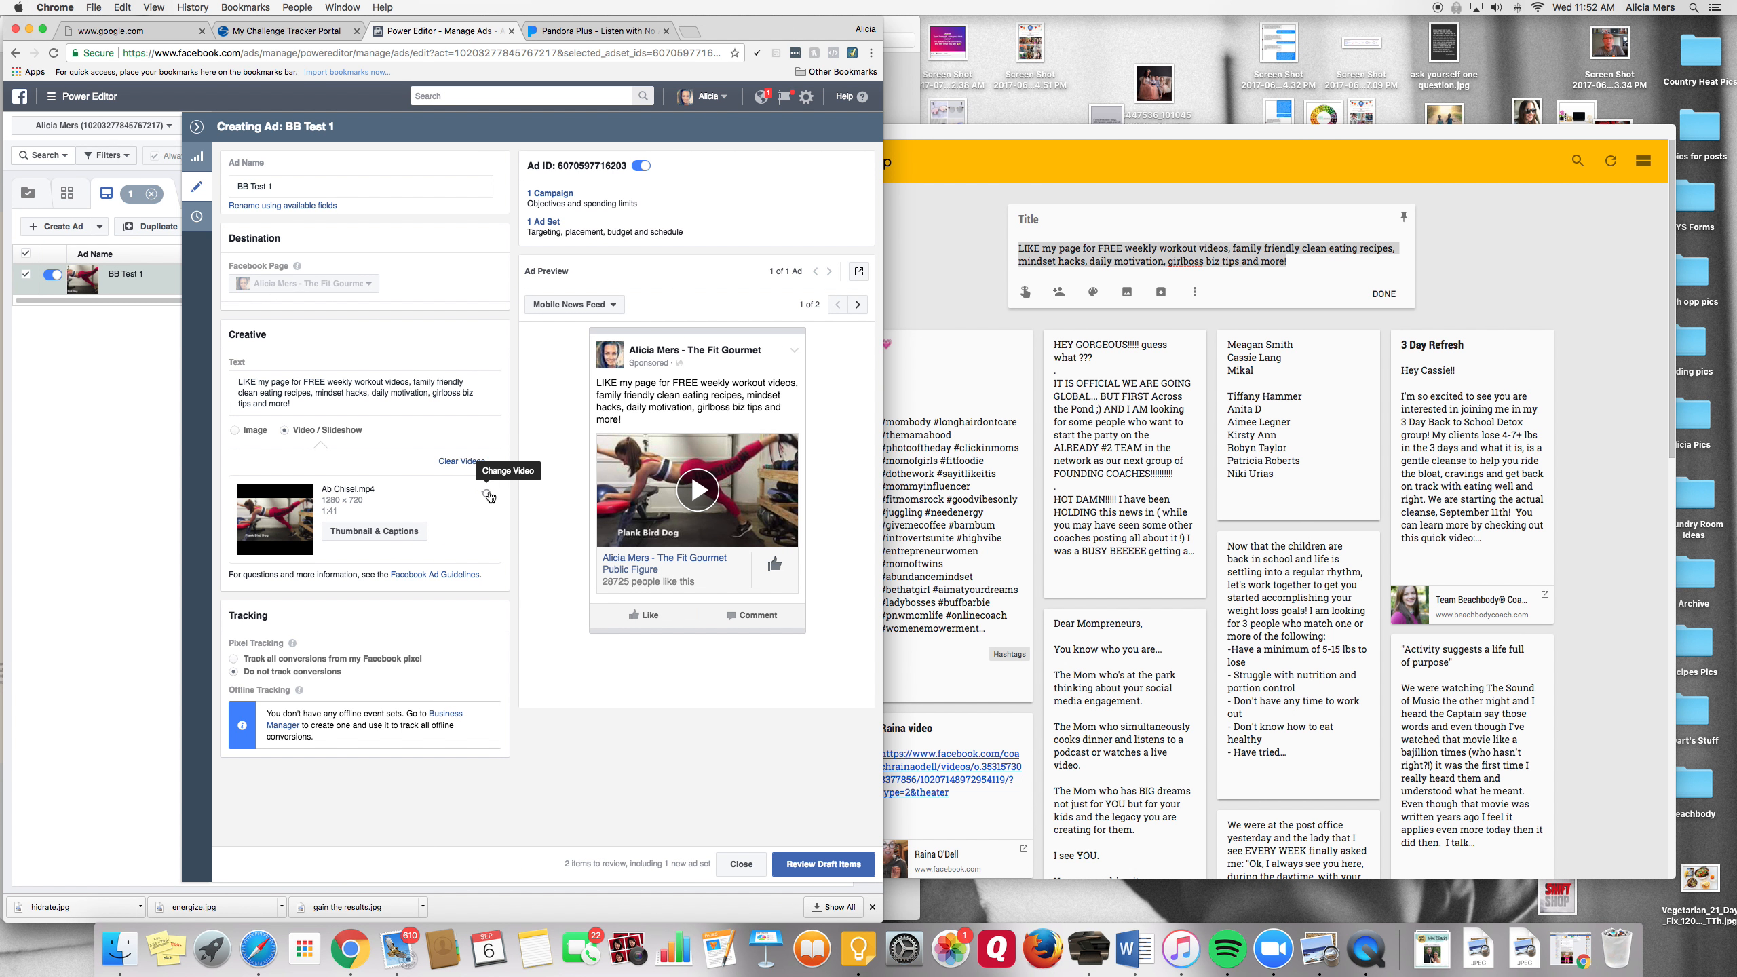
click(488, 496)
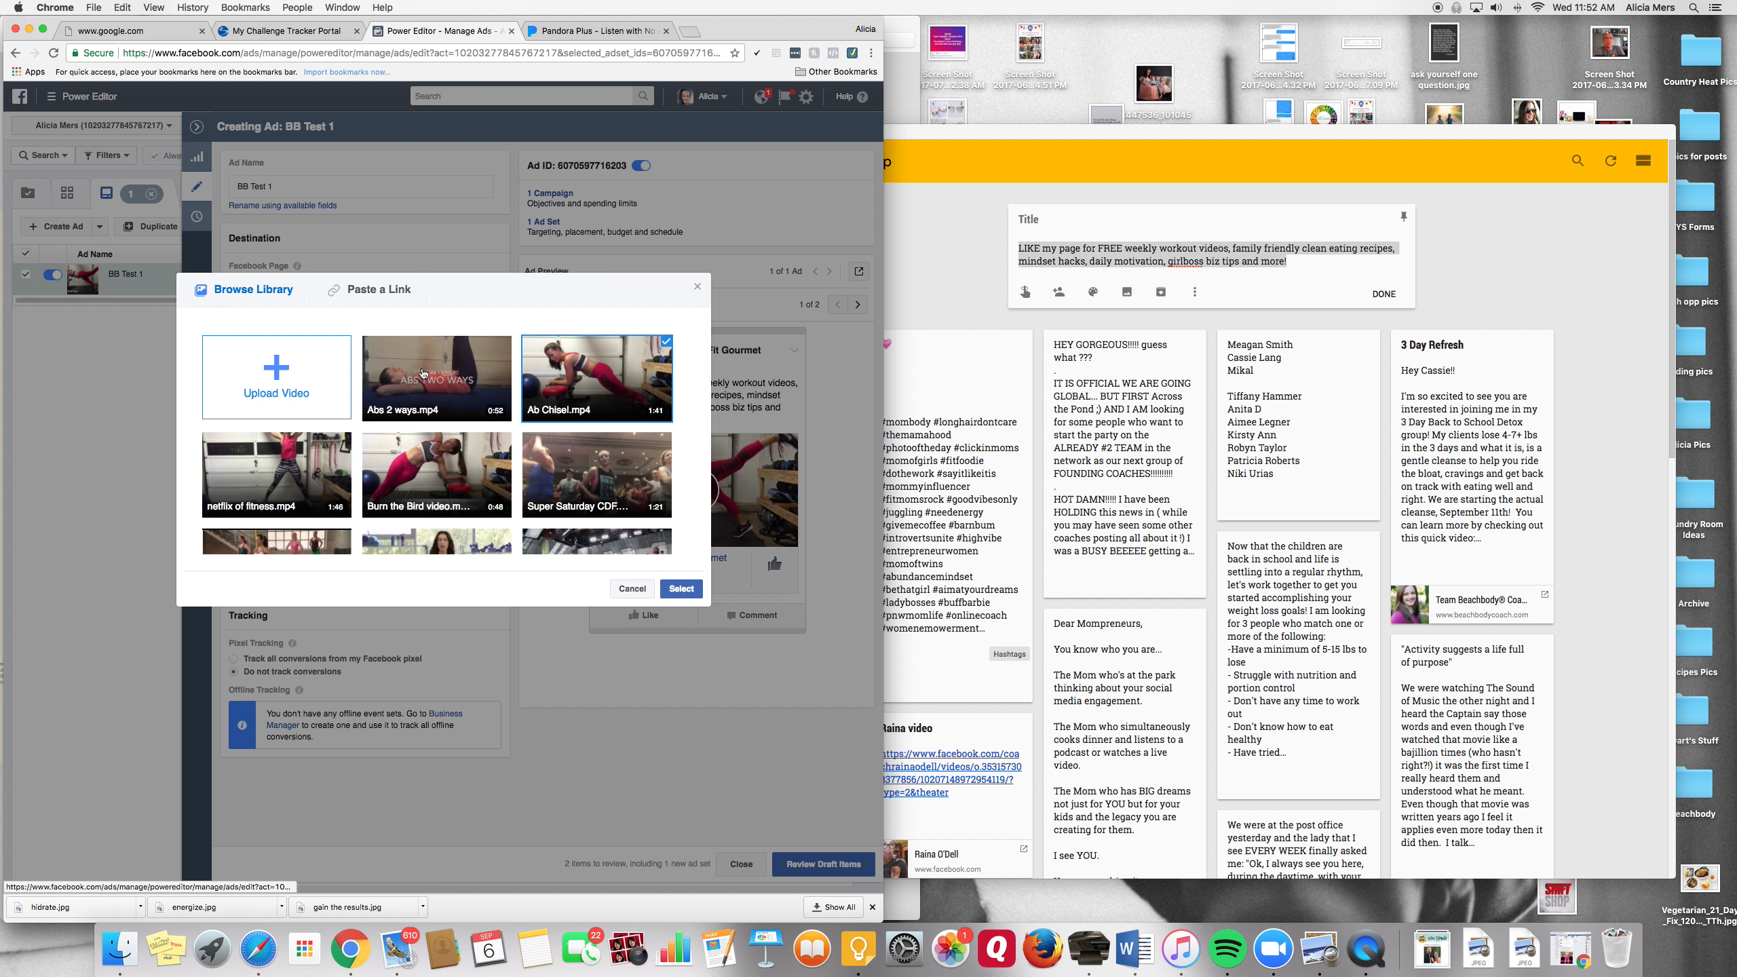
click(439, 388)
click(681, 589)
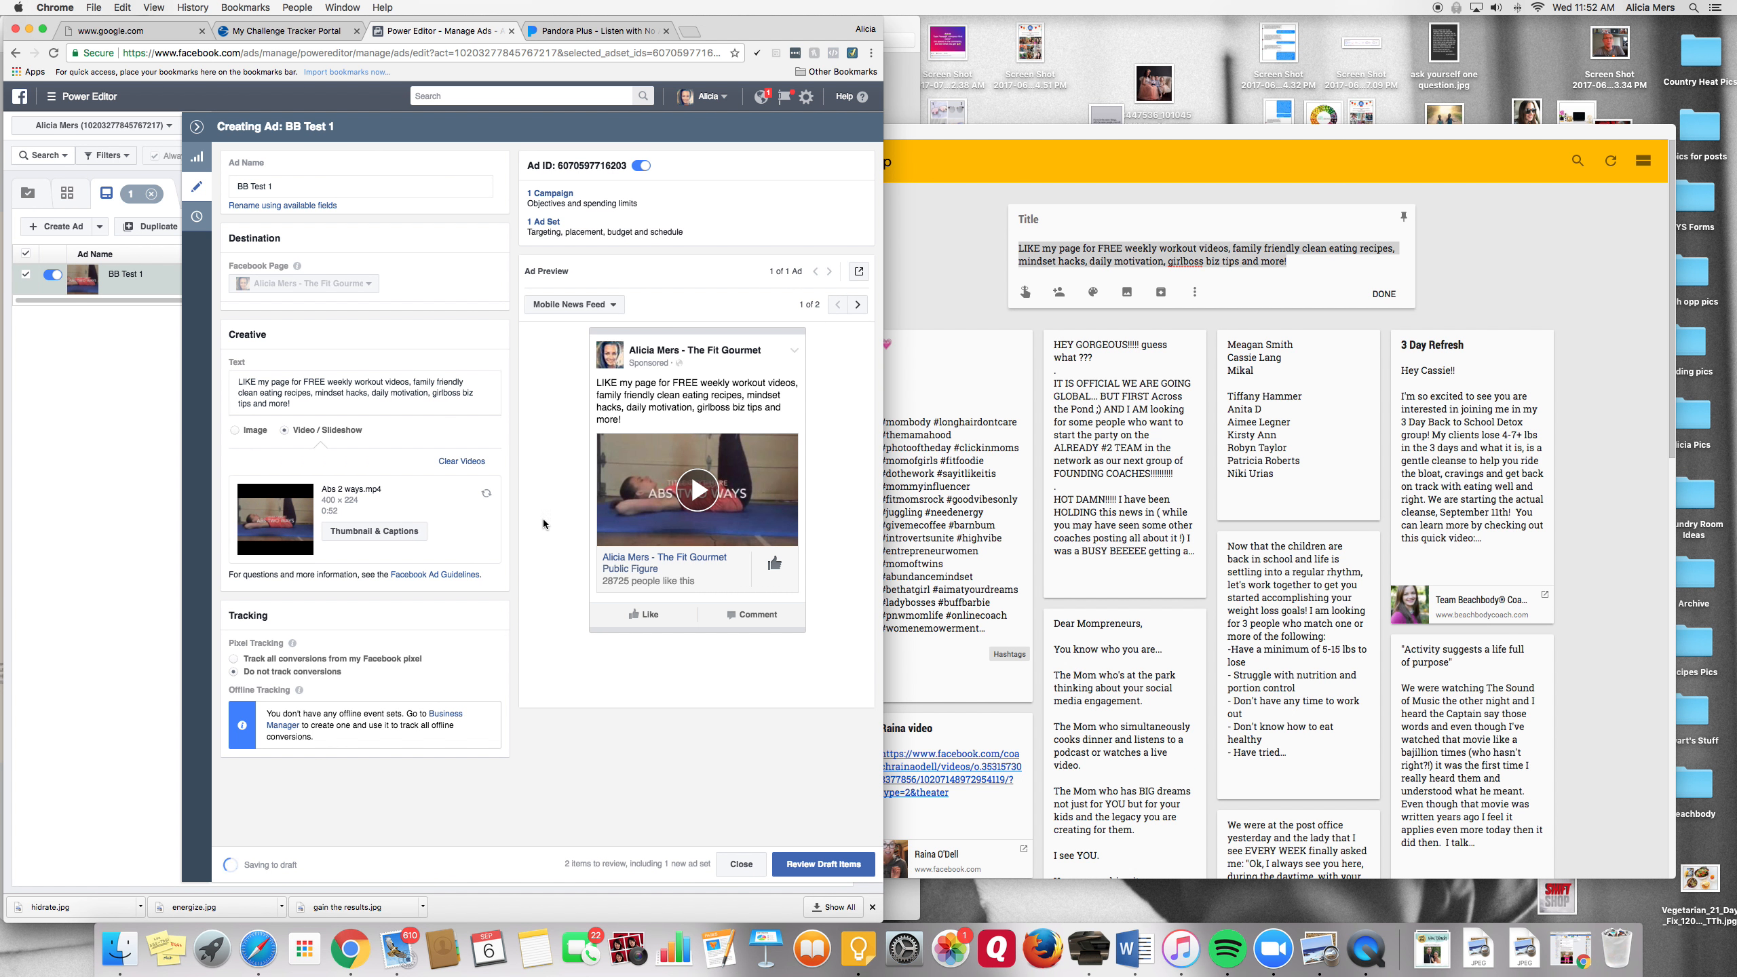
- Browse the available thumbnails for the Abs 2 ways.mp4 video and keep the first one as the preview image
click(399, 533)
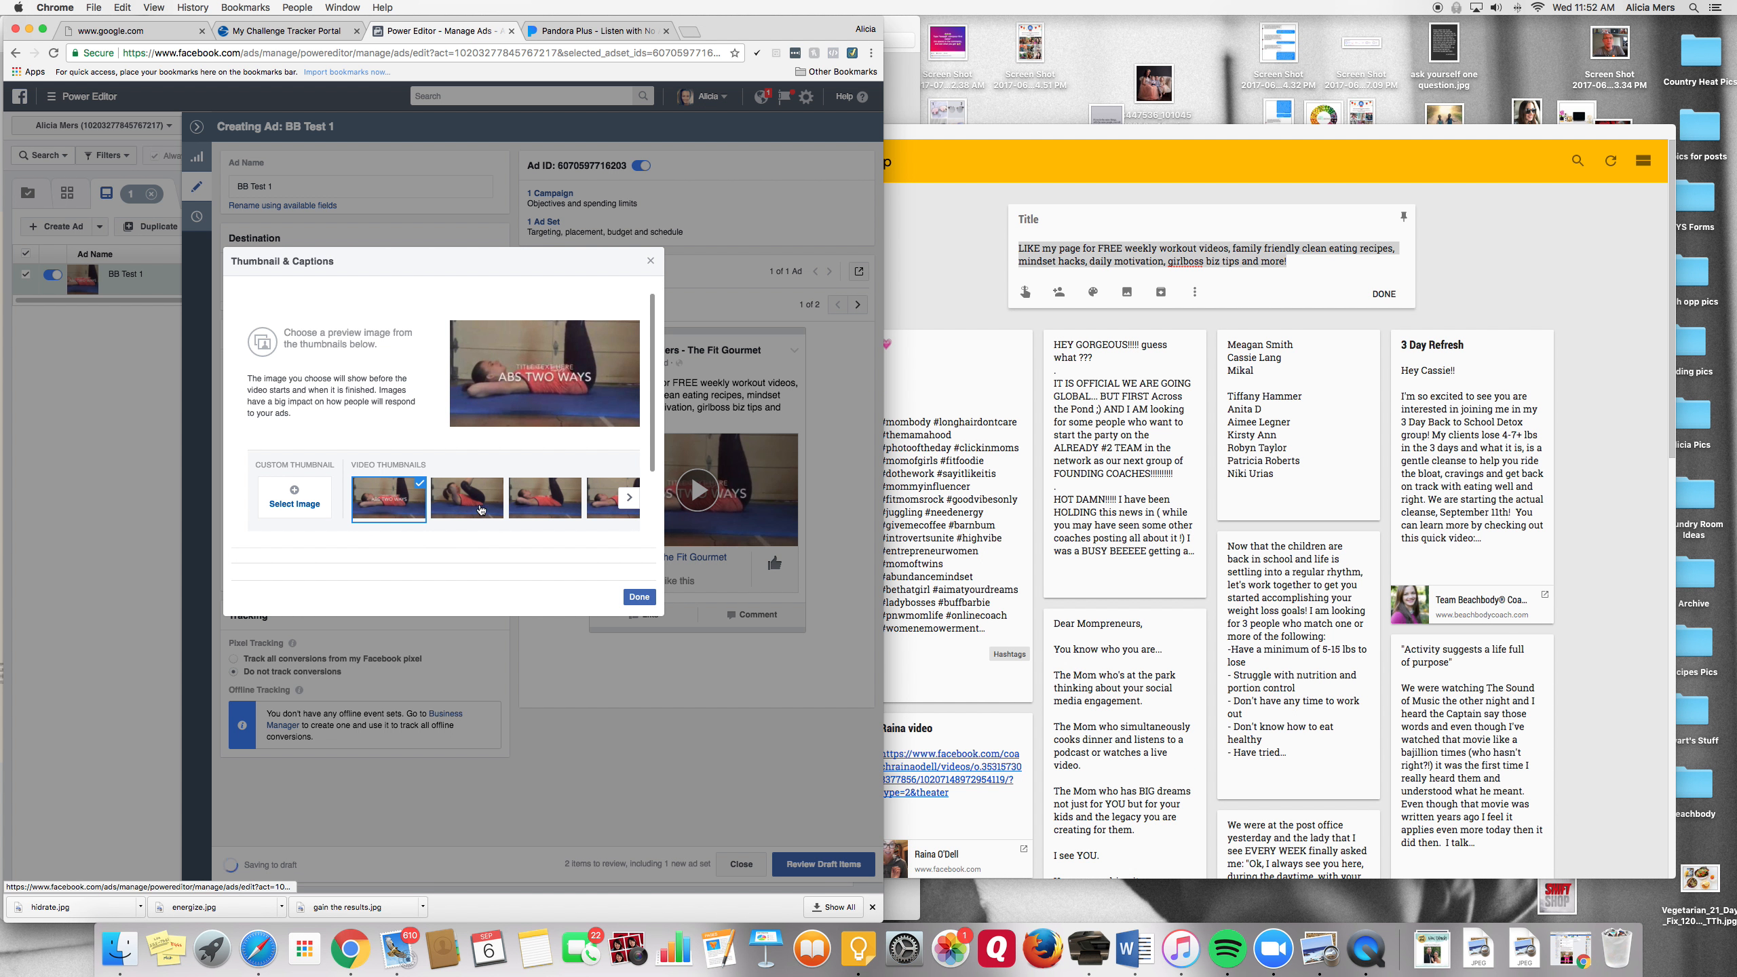
click(629, 500)
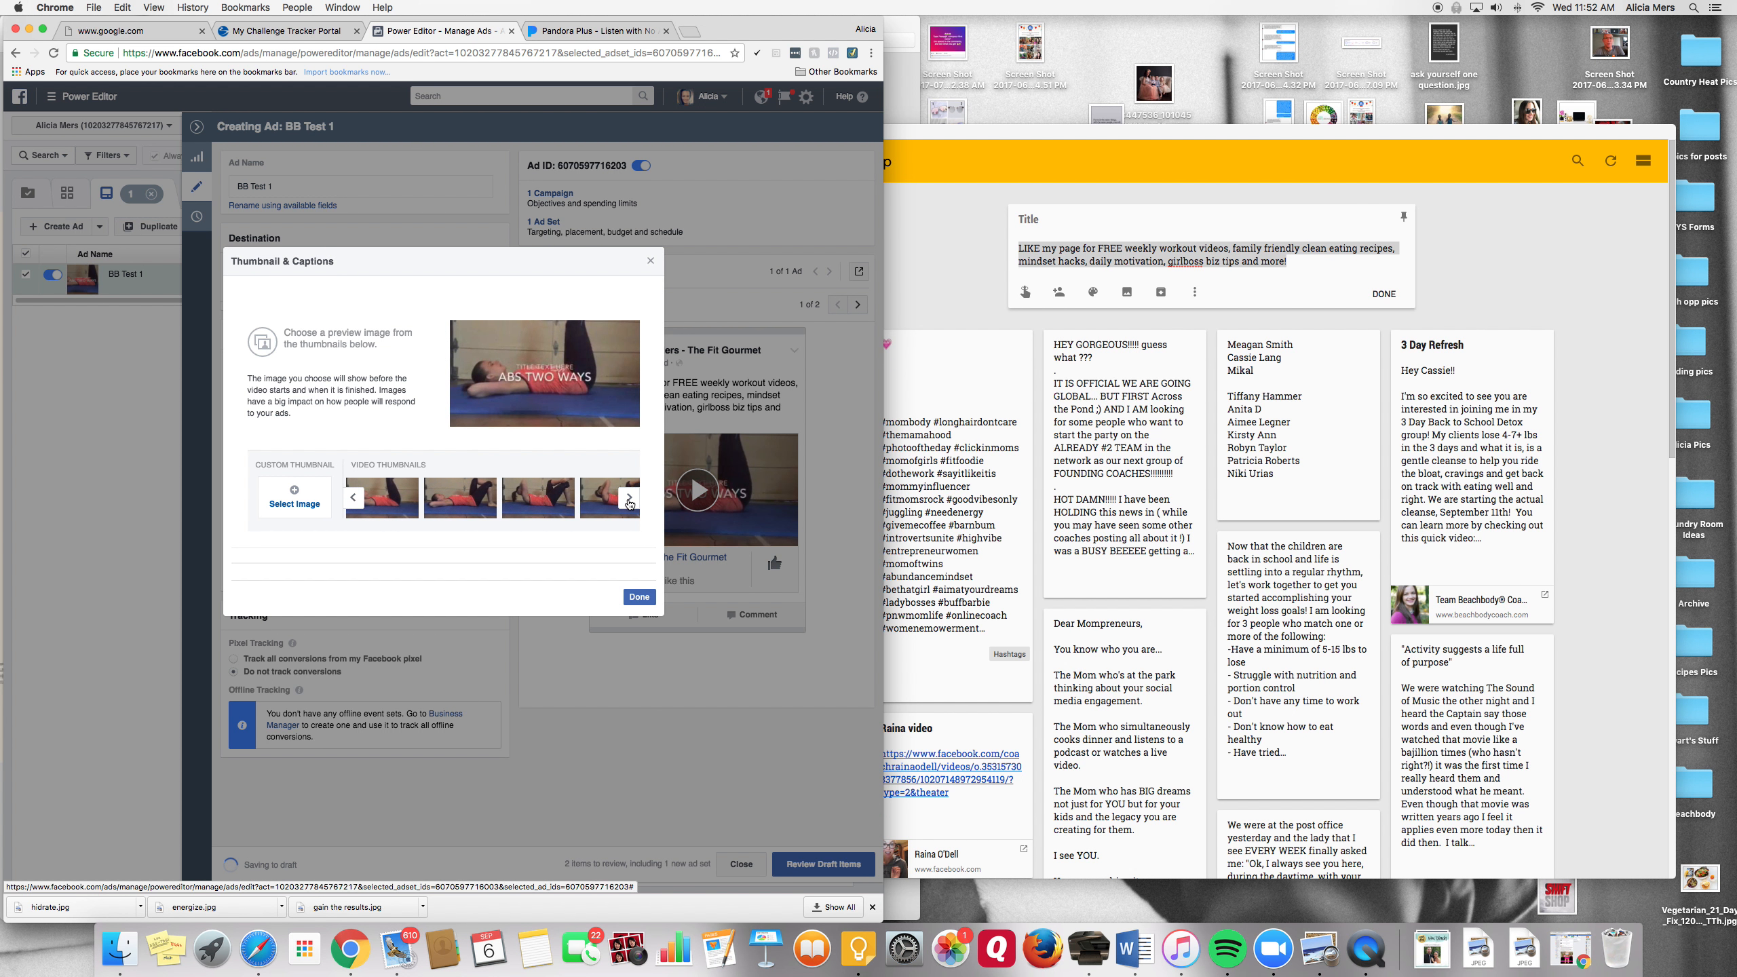
click(629, 500)
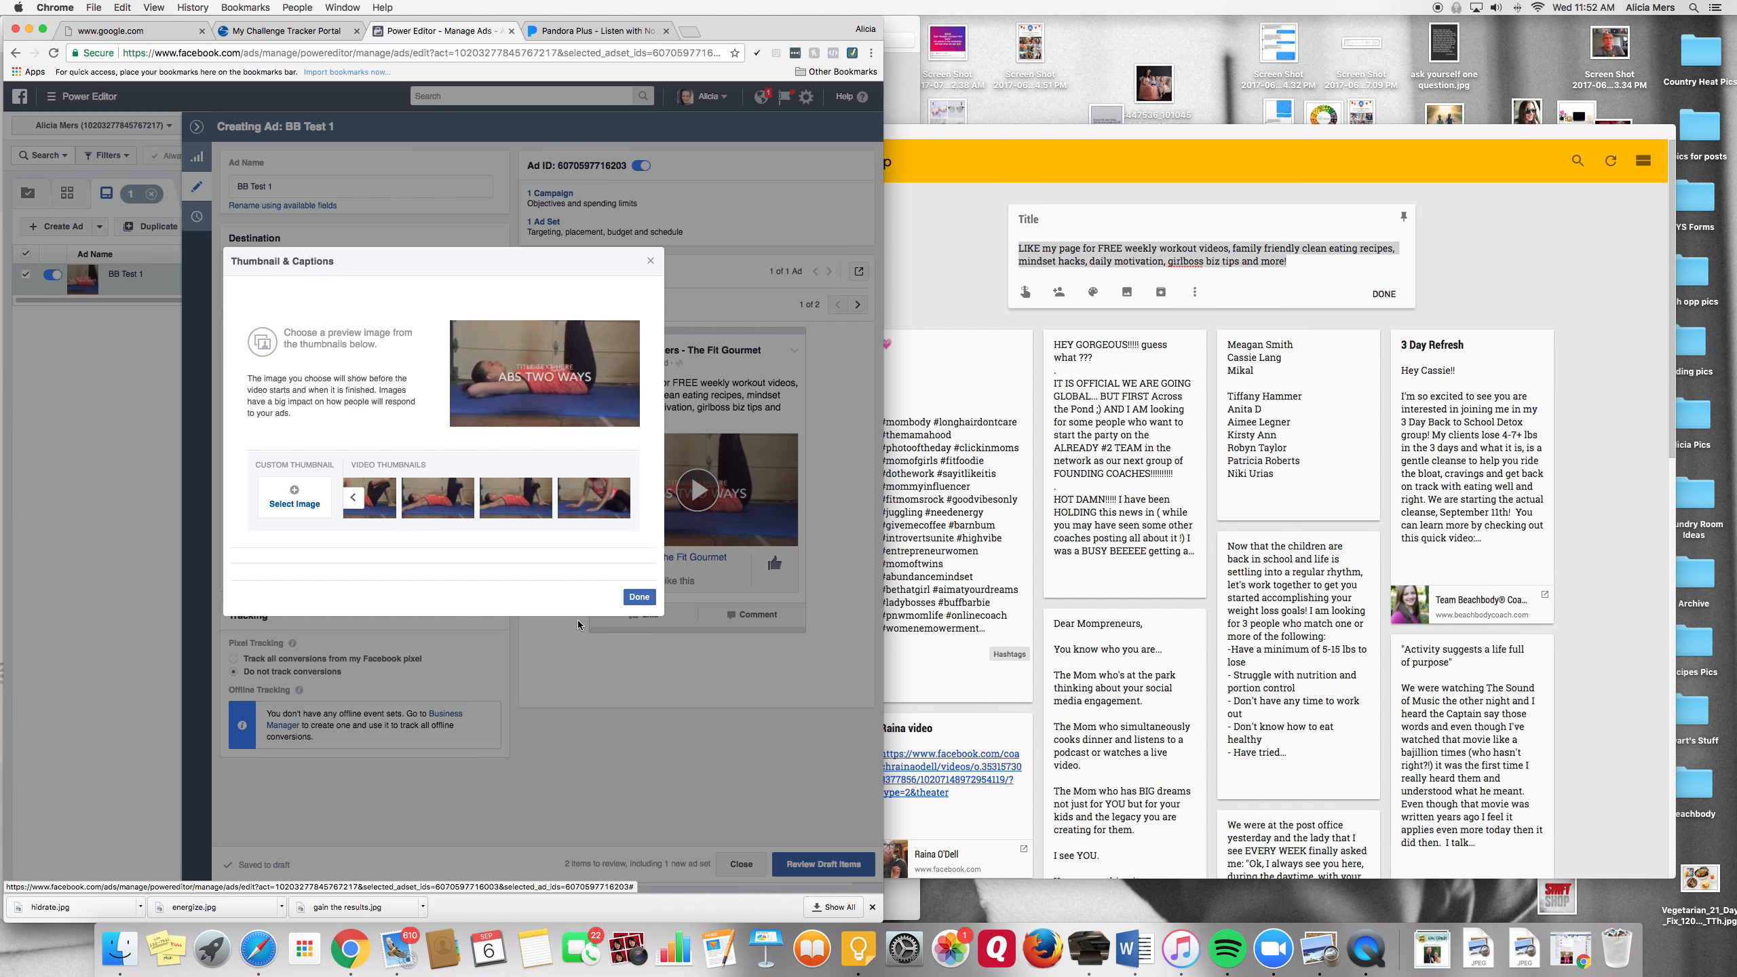
click(639, 596)
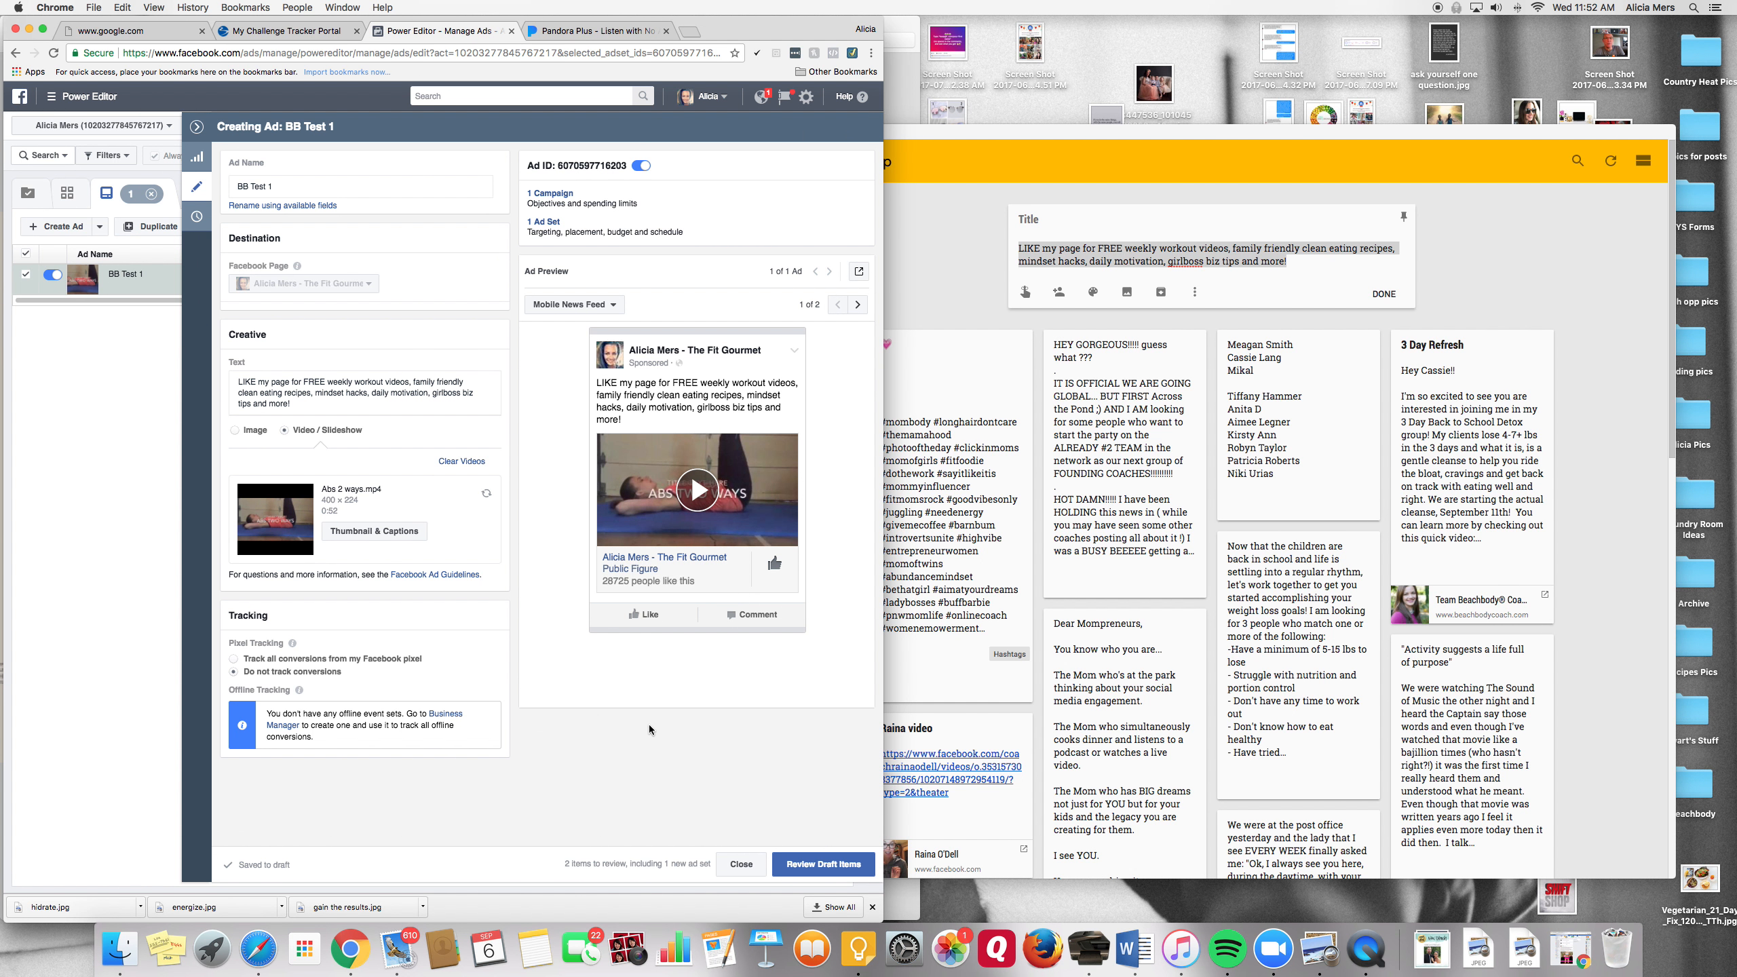
- Rename the ad as BB Test 2 and confirm the draft ad set and its ad for publishing
click(281, 187)
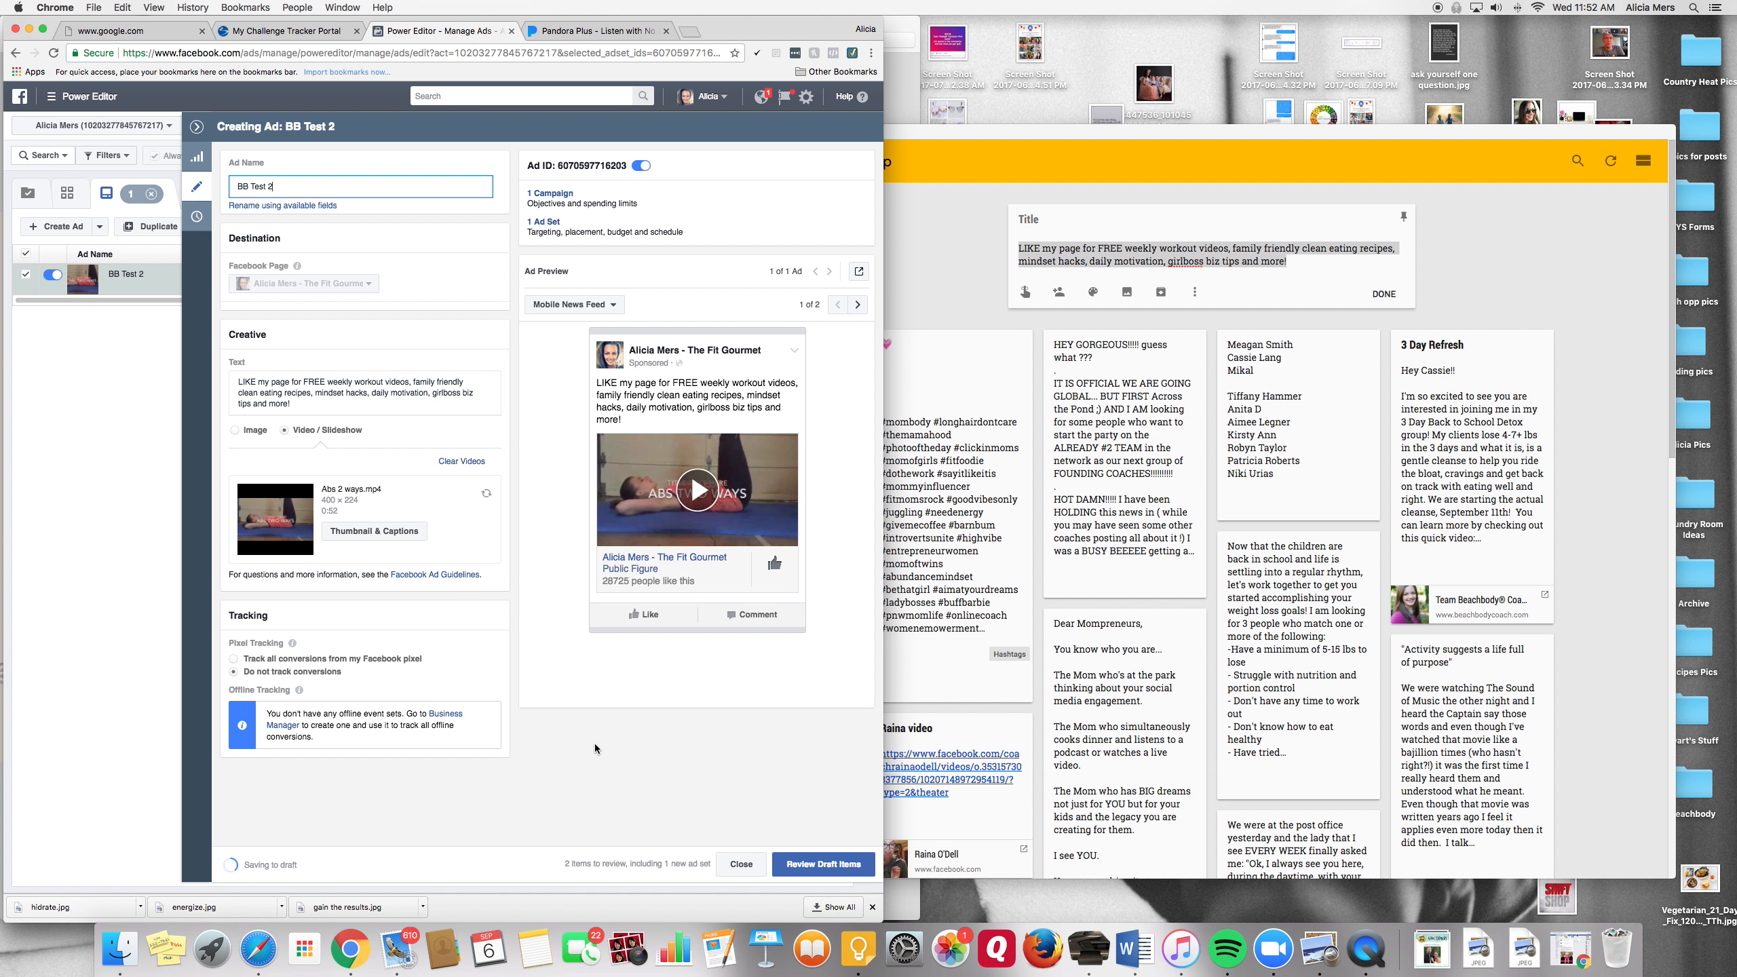
click(815, 865)
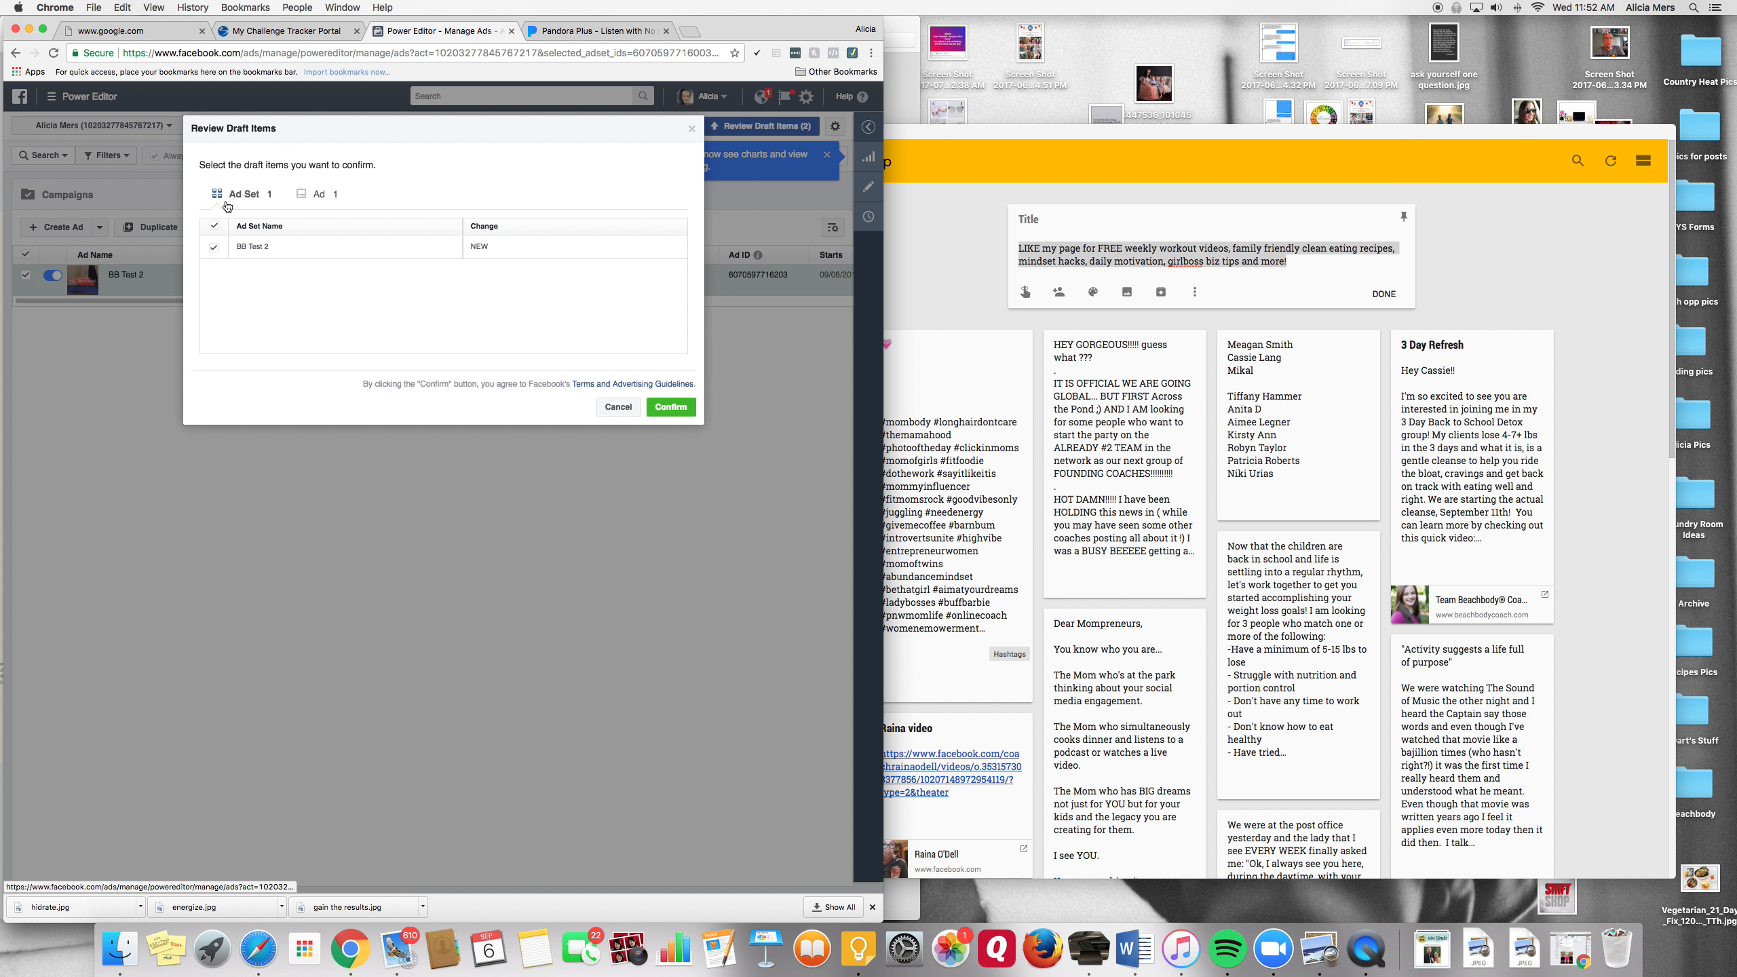
click(322, 197)
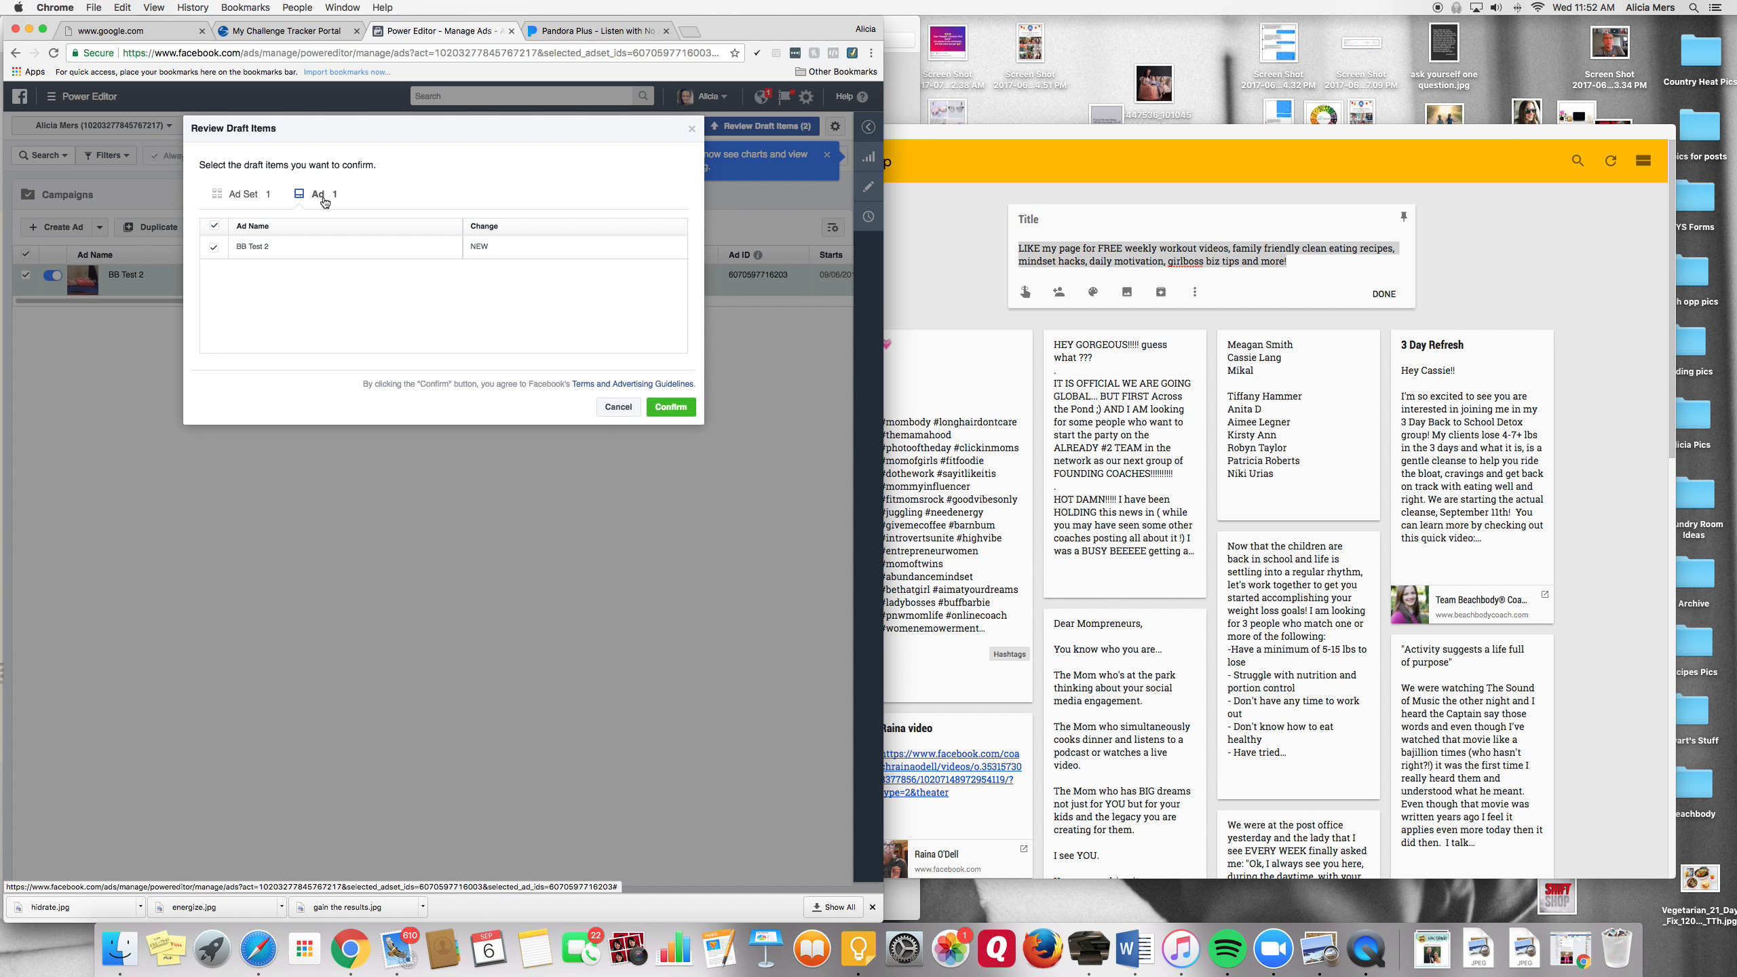
click(658, 408)
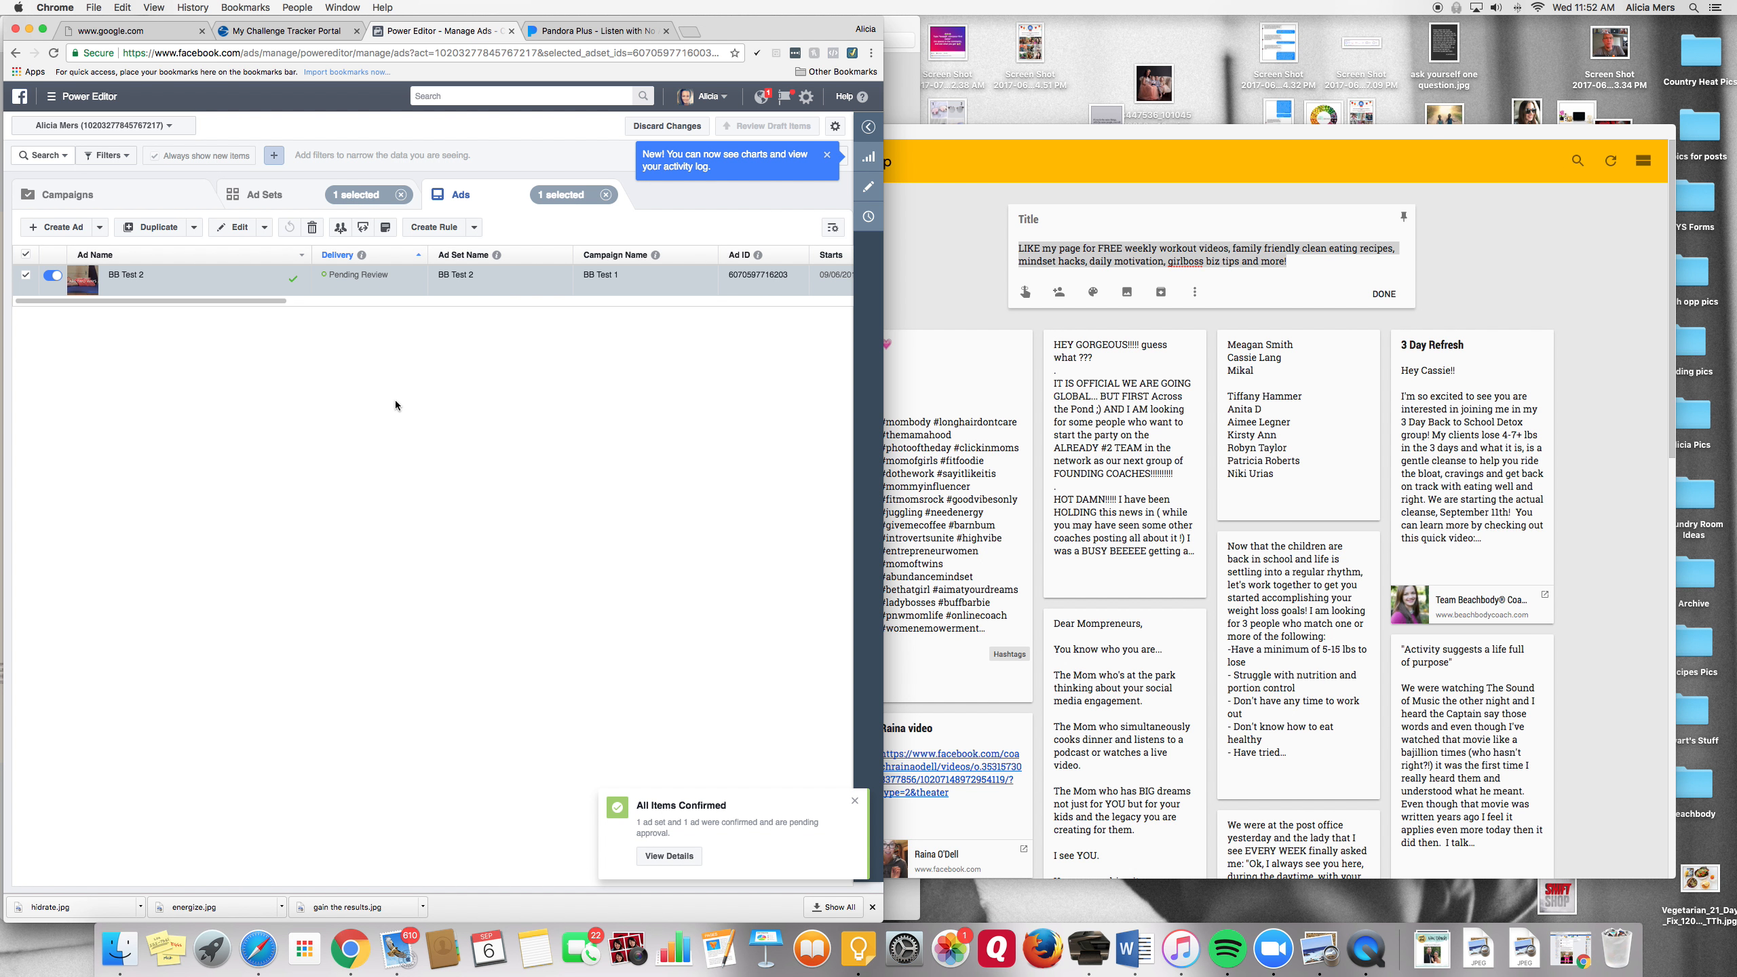
click(274, 200)
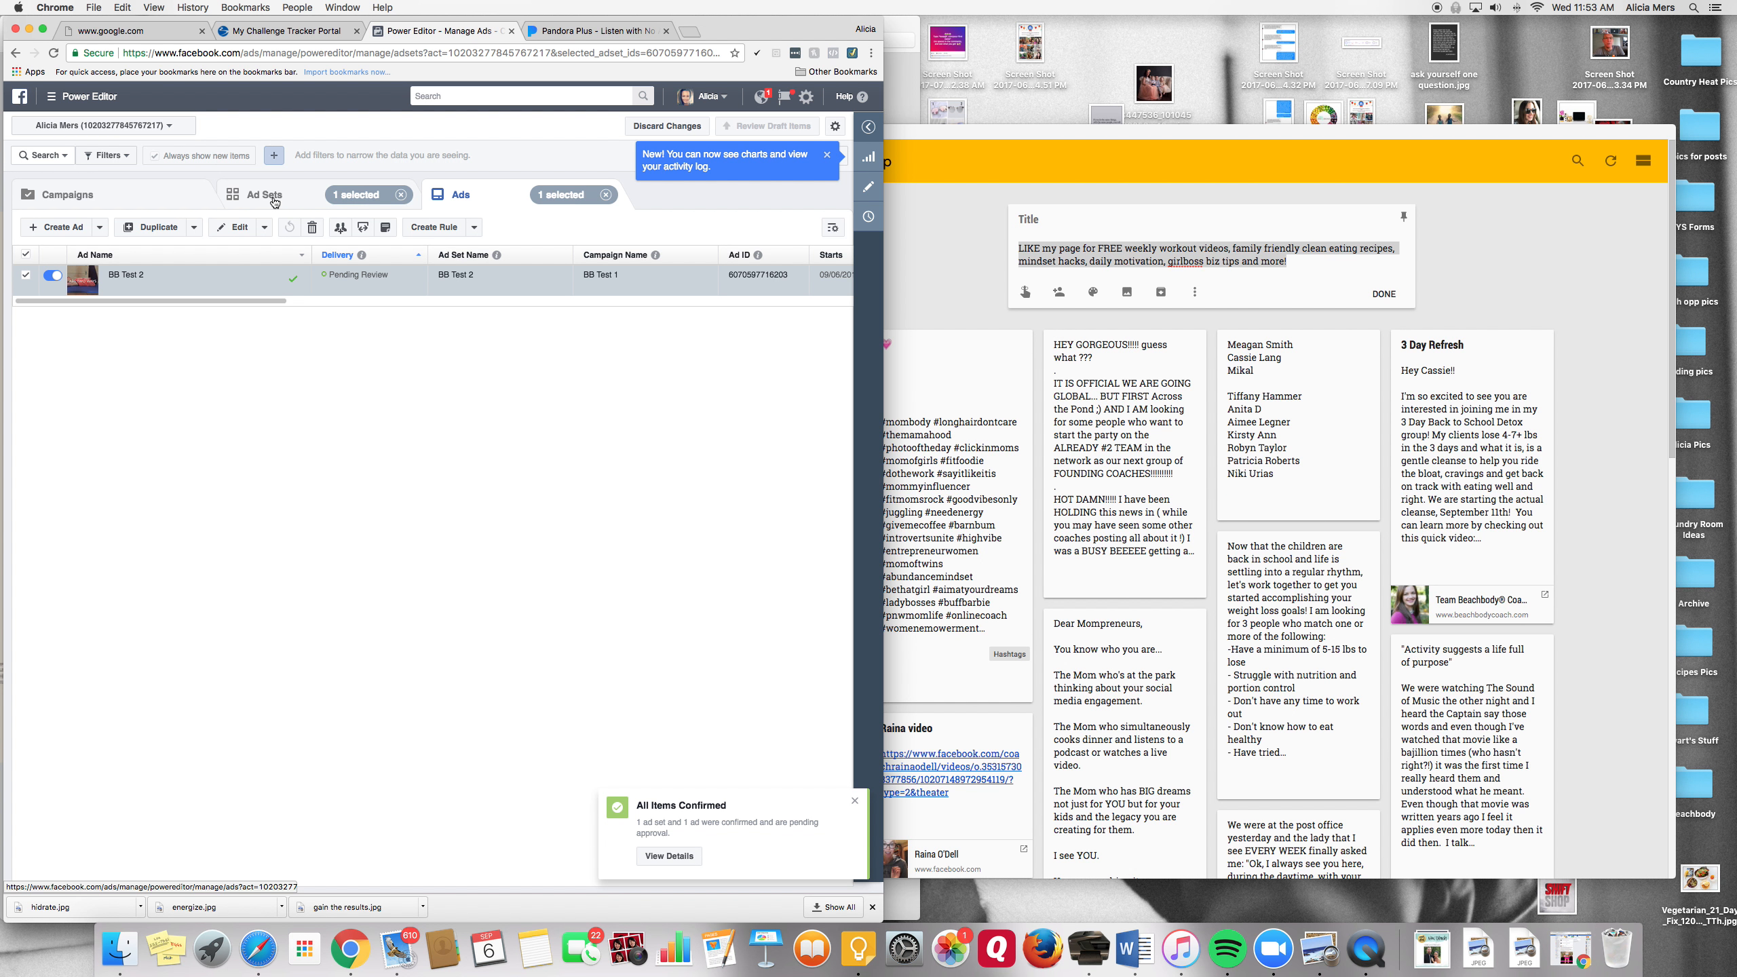